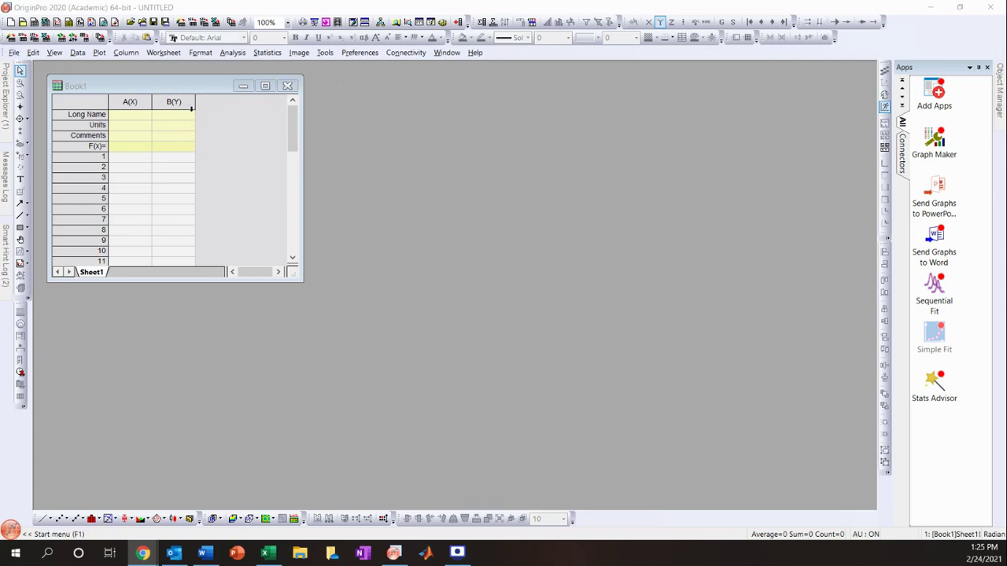
Choose File > New > Function Plot > 3D Parametric Function Plot.
click(33, 52)
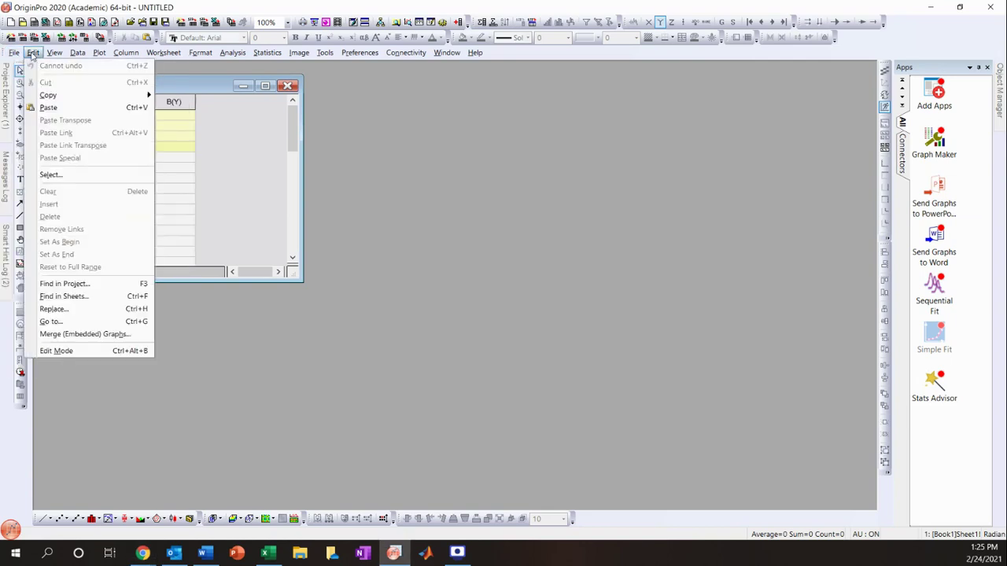
mouse_move(11, 54)
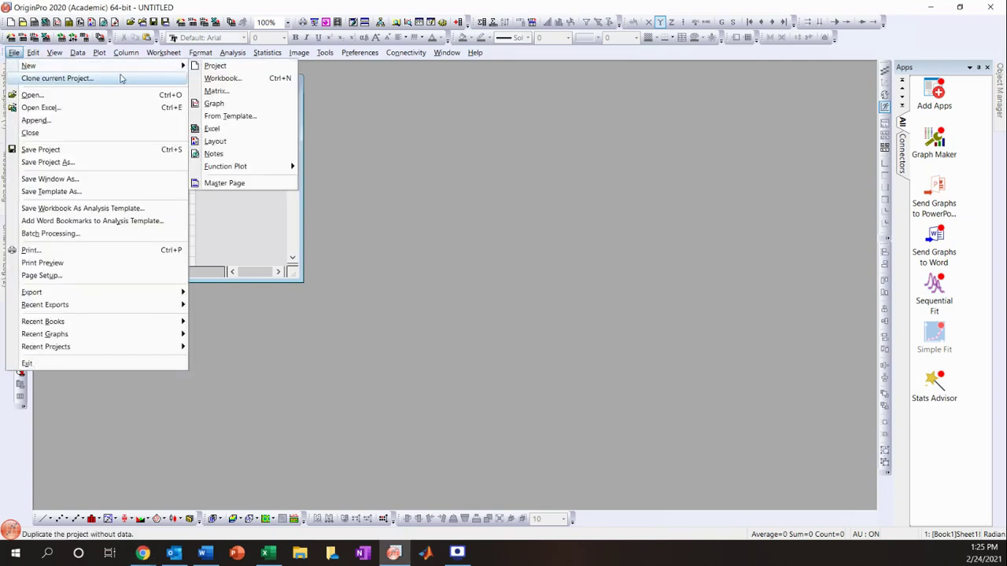
mouse_move(186, 69)
mouse_move(263, 166)
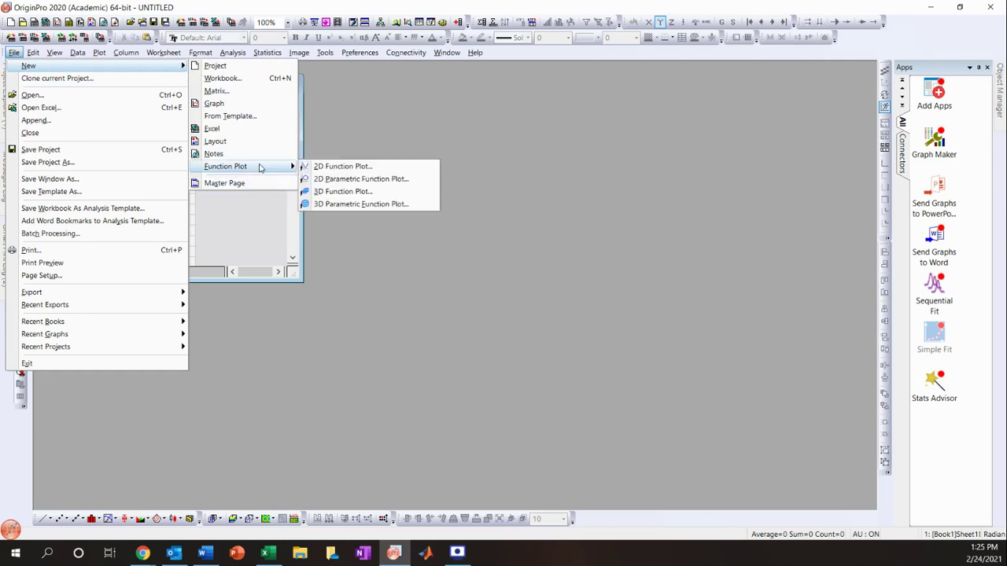
click(355, 205)
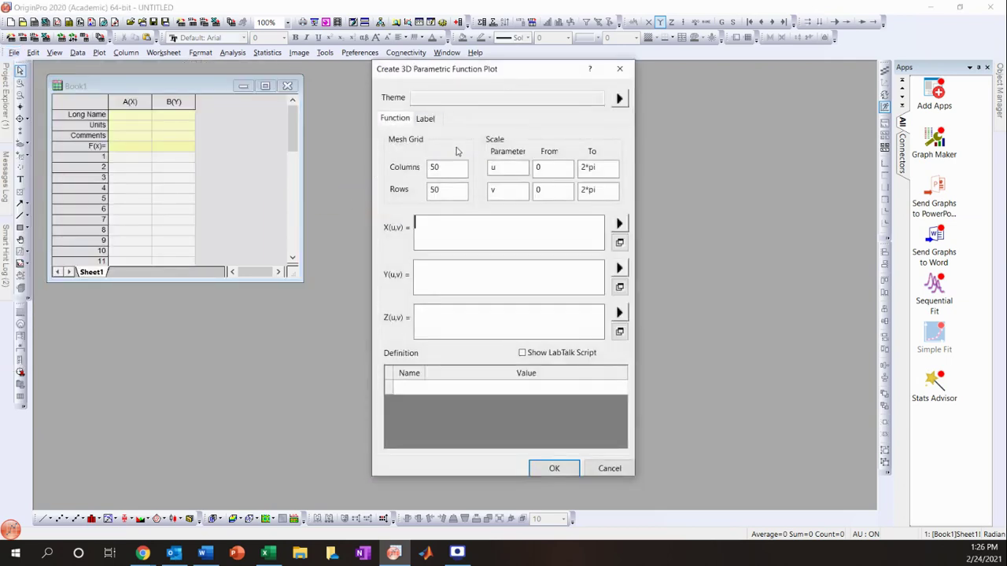
Load the Sphere (System) theme, then multiply the X, Y, Z equations by r and add +d, +p, +h.
click(619, 98)
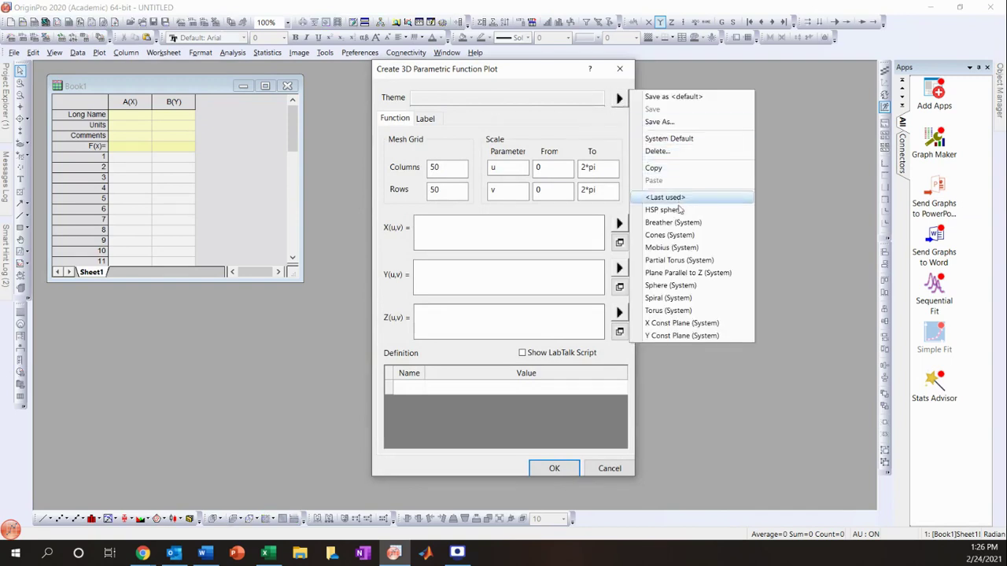
click(670, 286)
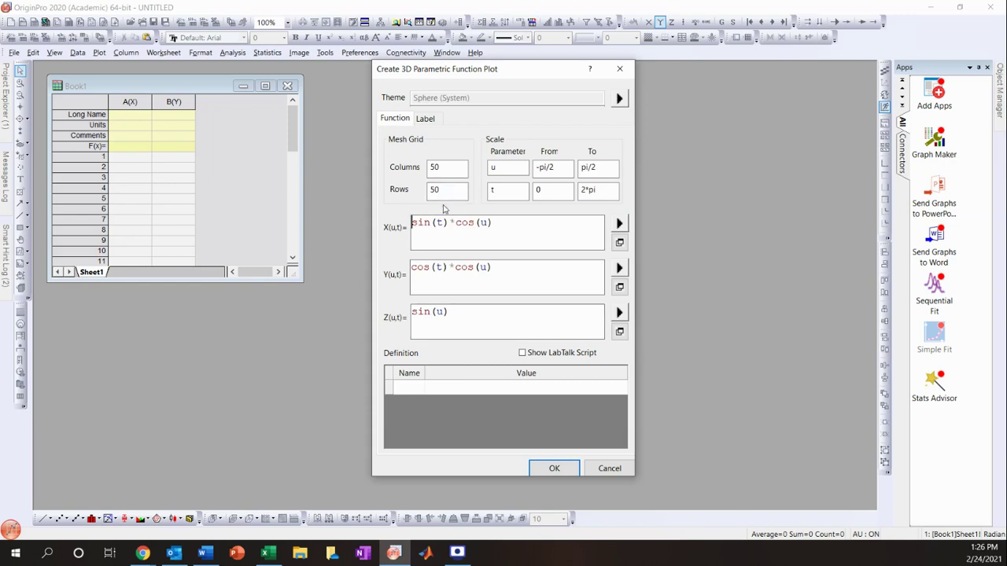
text(r*)
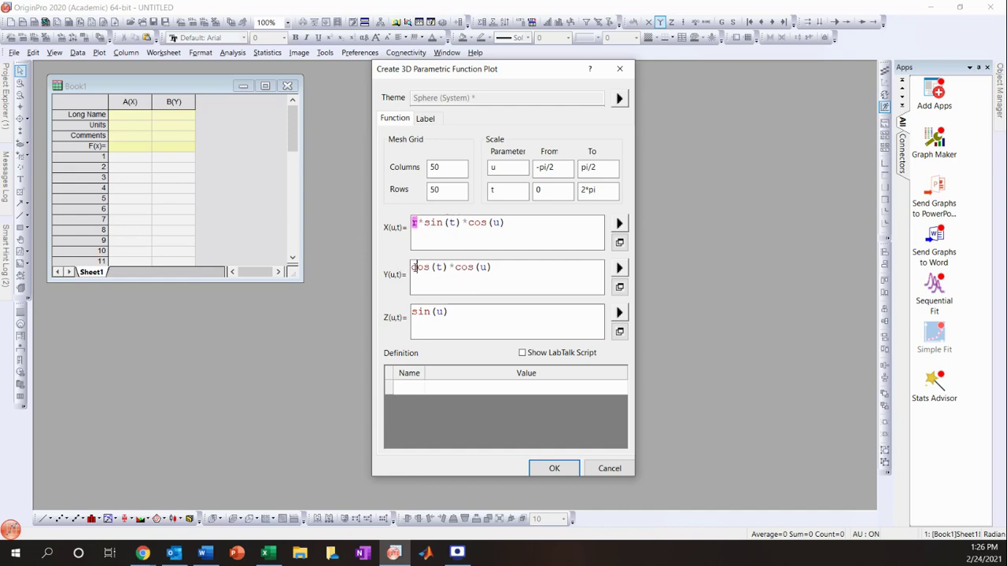
text(r*)
click(411, 313)
text(r*)
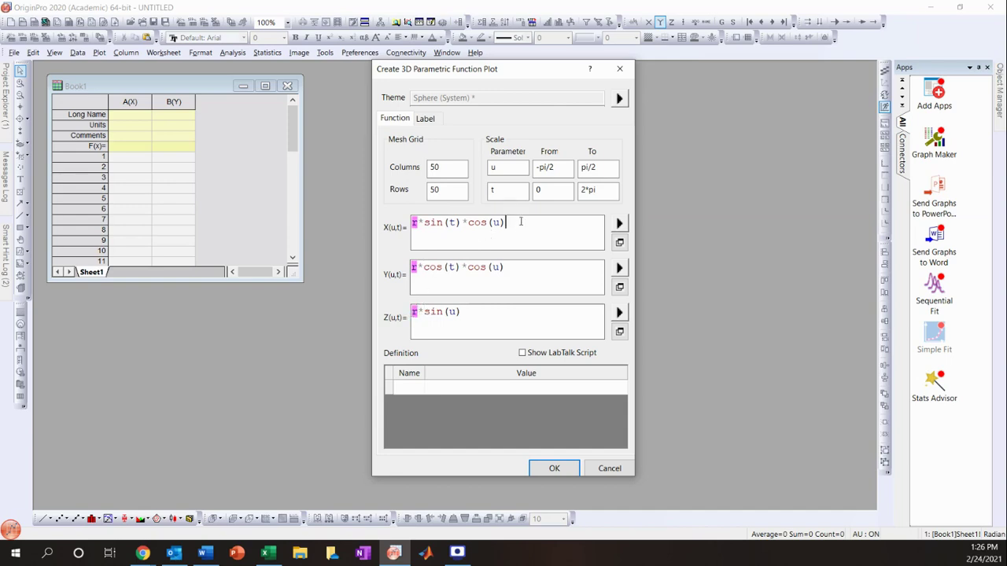
text(d)
text(p)
text(h)
click(404, 388)
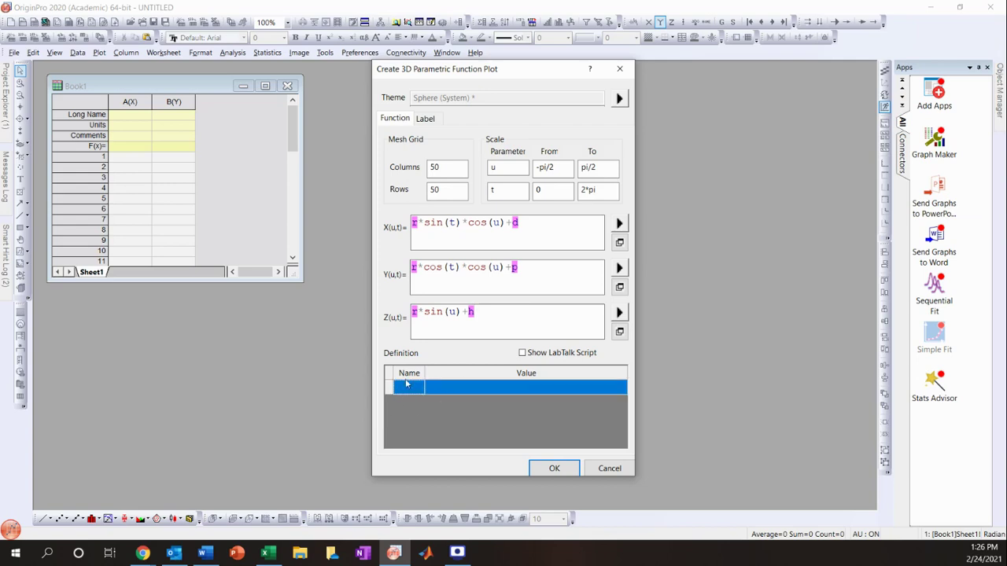
Define parameters r = 9.7 and d = 17.7 in the Definition table.
click(406, 385)
text(r)
click(468, 388)
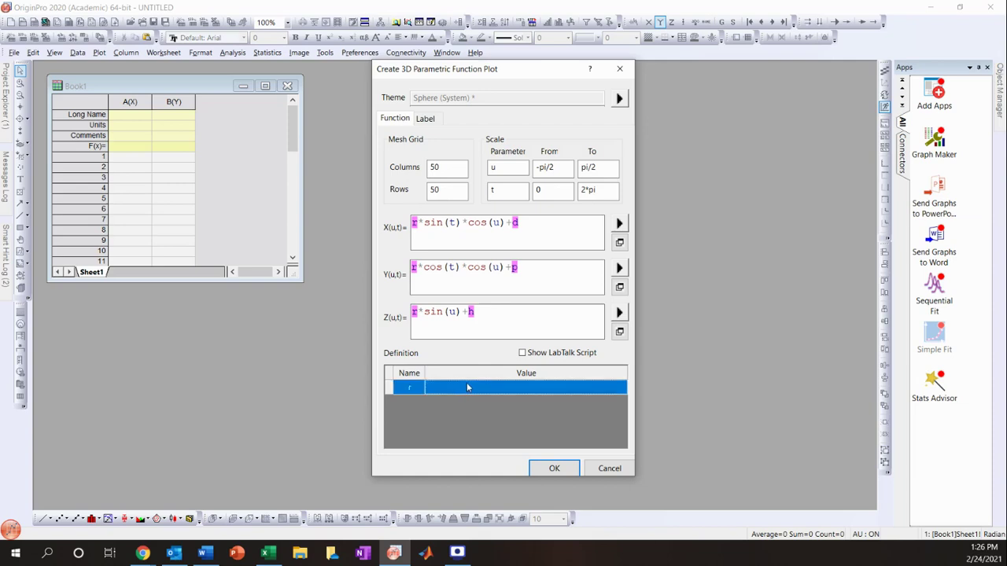
text(9.7)
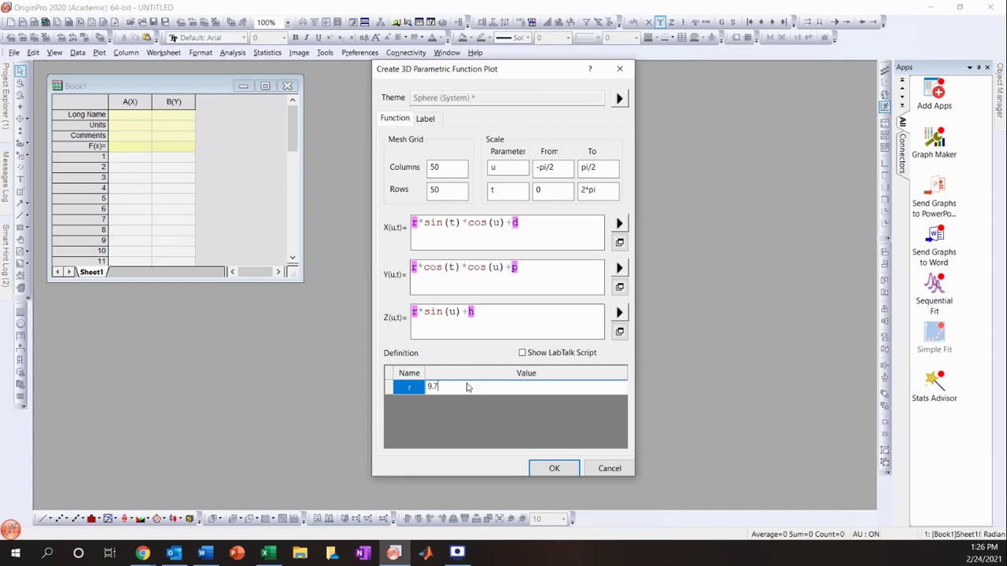
key(Return)
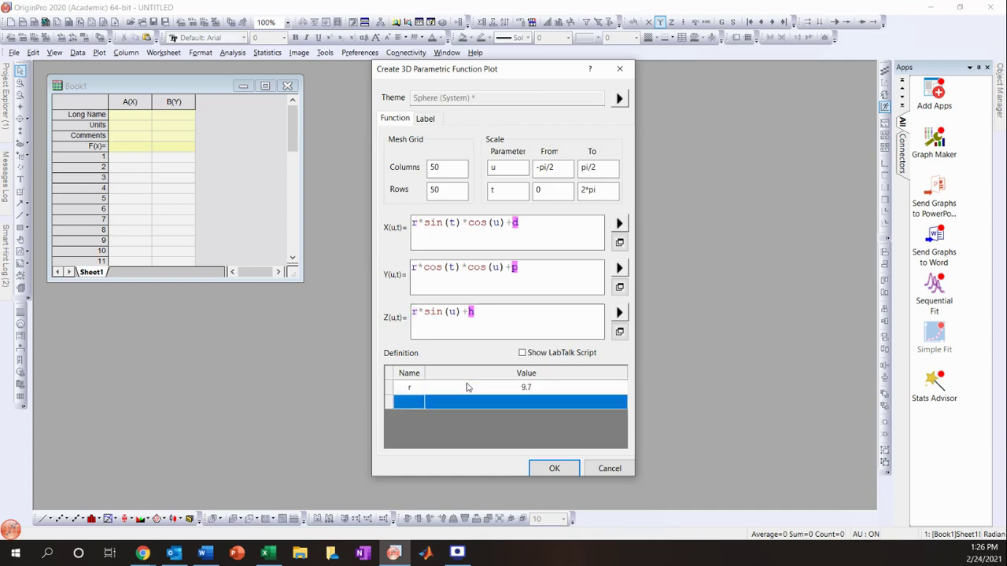
text(d)
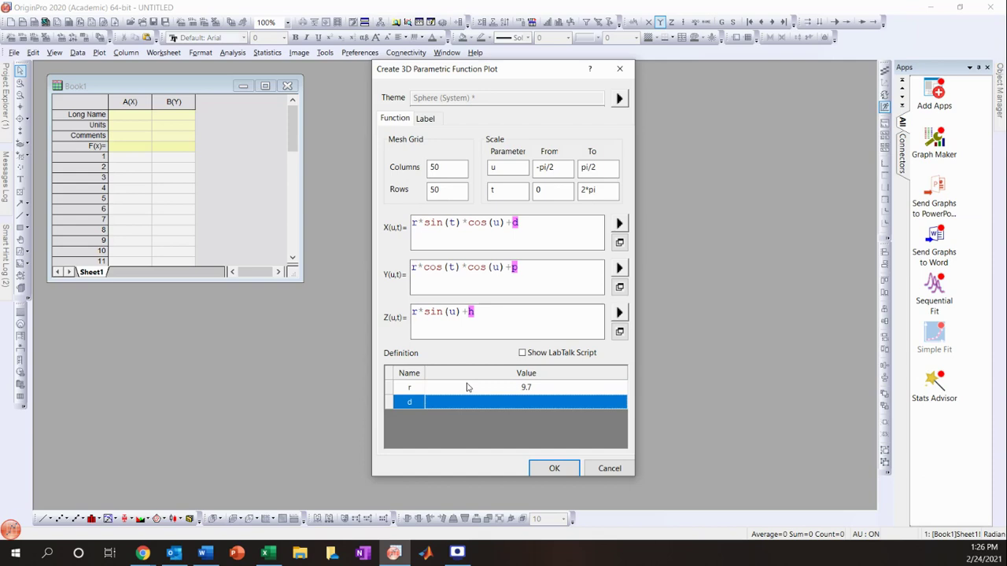
text(17.7)
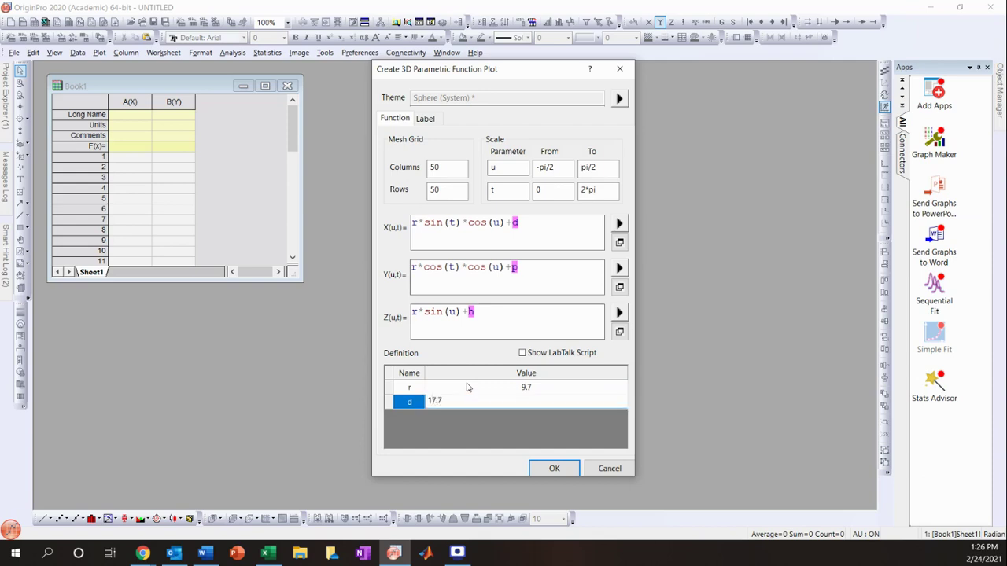
key(Return)
Add parameters p = 16.2 and h = 17.6, then create the sphere plot.
text(p)
key(Tab)
text(1)
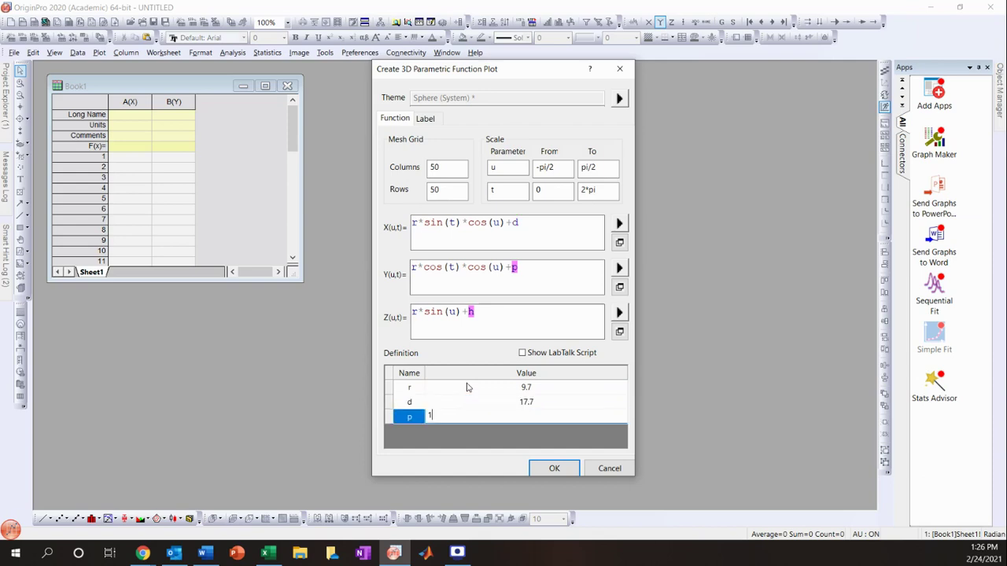
text(6.2)
key(Return)
text(h)
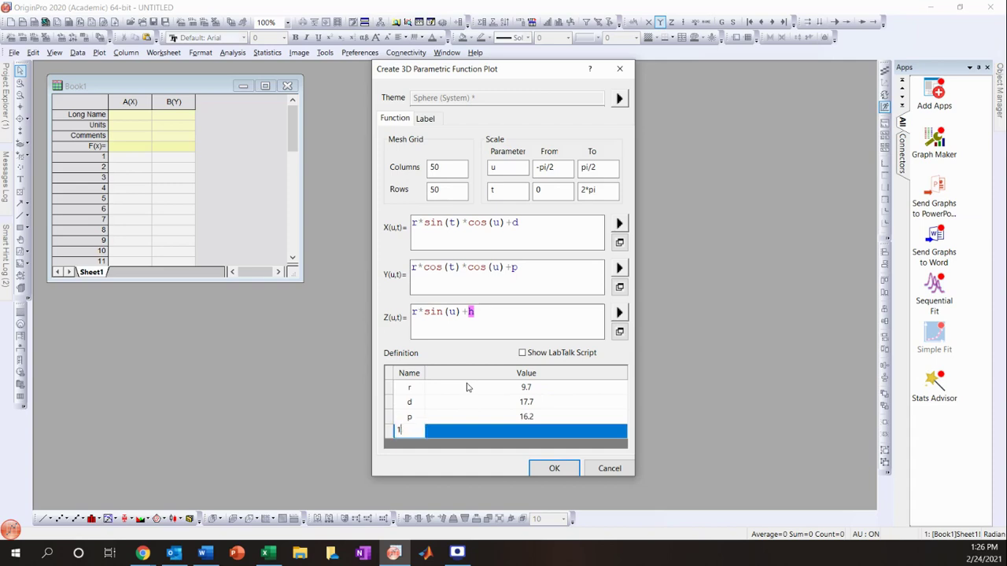
key(Tab)
text(17)
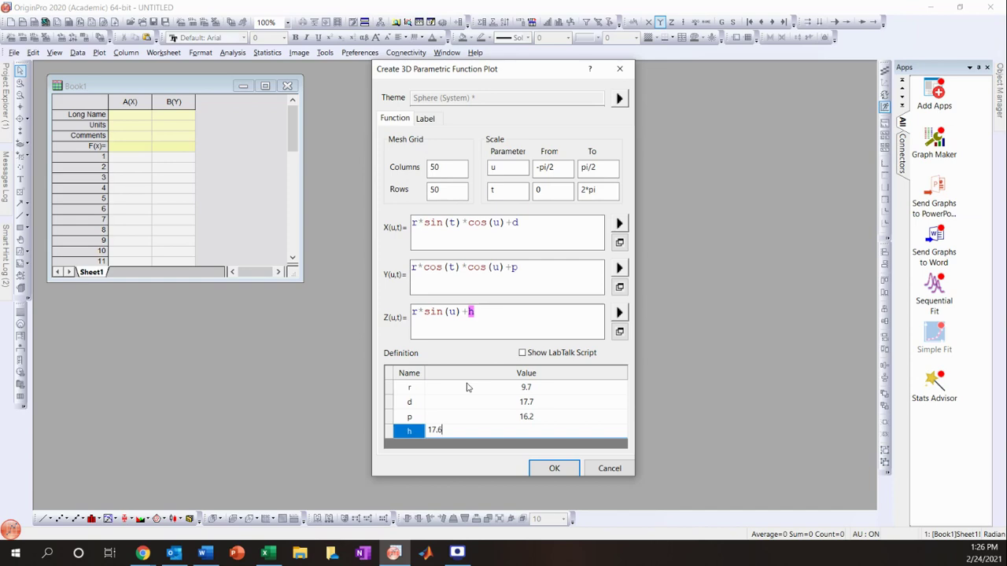
click(554, 468)
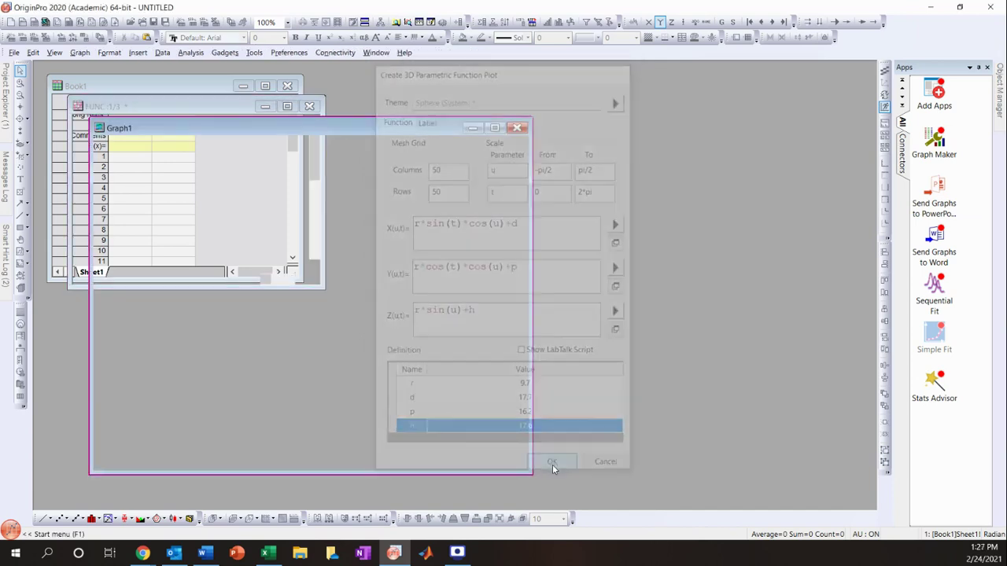
Rearrange the sphere graph and FUNC matrix windows on screen.
drag(252, 130, 508, 98)
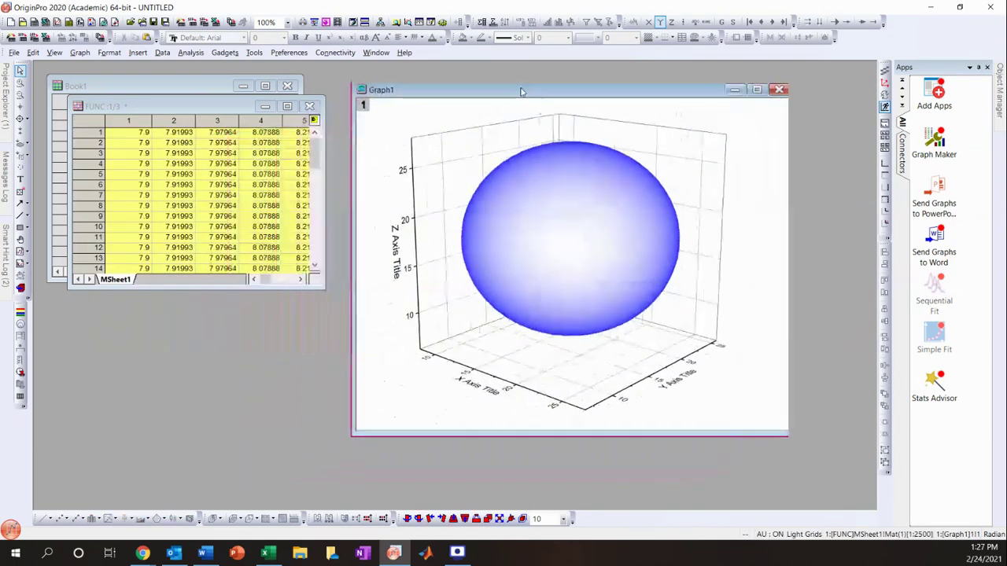
drag(164, 106, 169, 137)
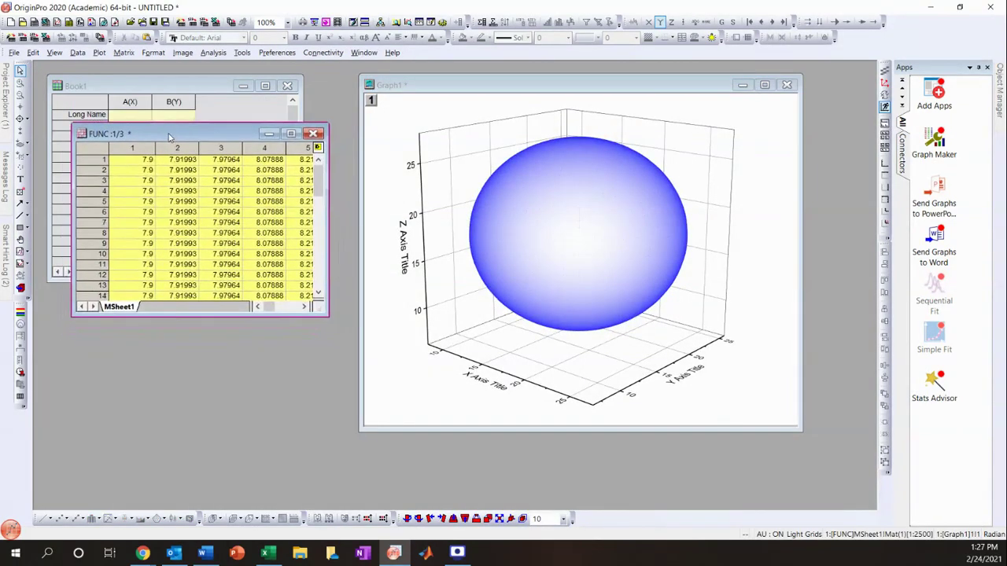
click(268, 134)
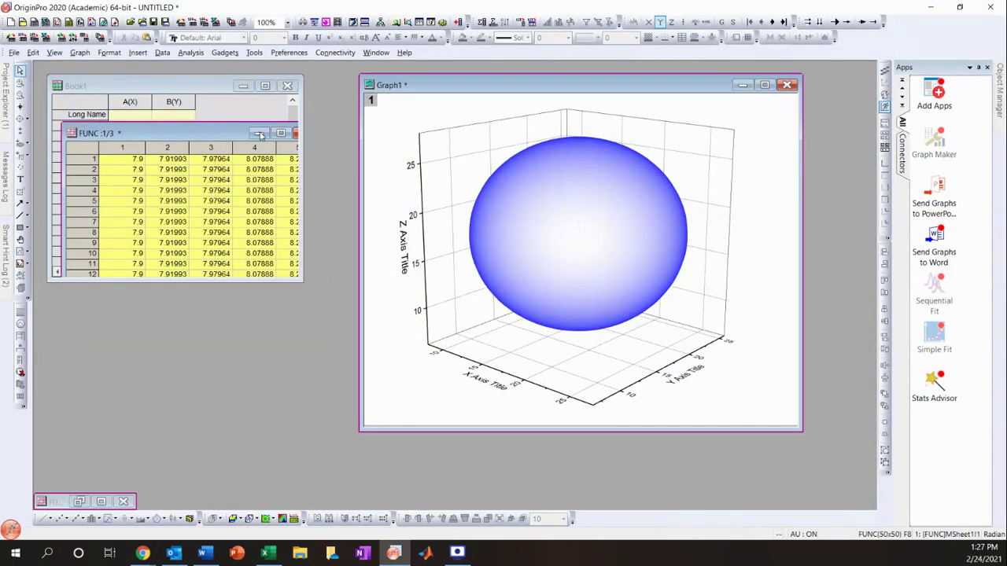
click(82, 502)
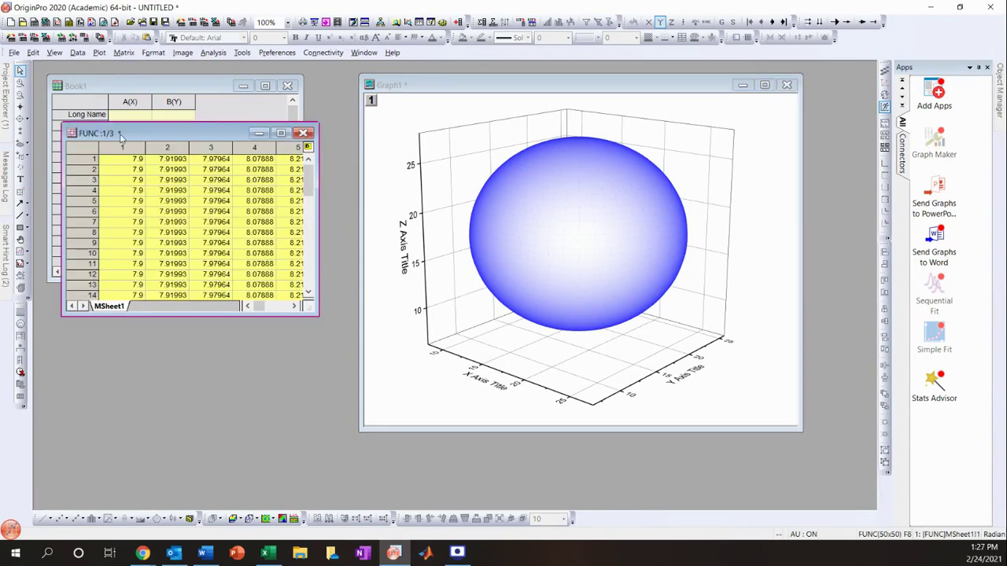
Give the FUNC matrix the long name CNC Sphere, minimize it, and nudge the graph.
right_click(130, 133)
click(175, 360)
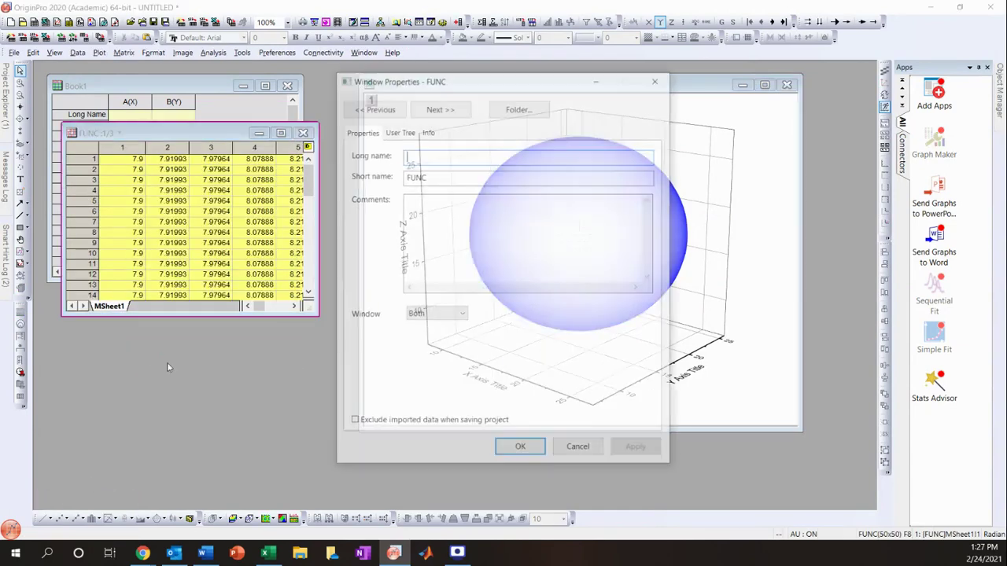
text(CNC Sphere)
key(Return)
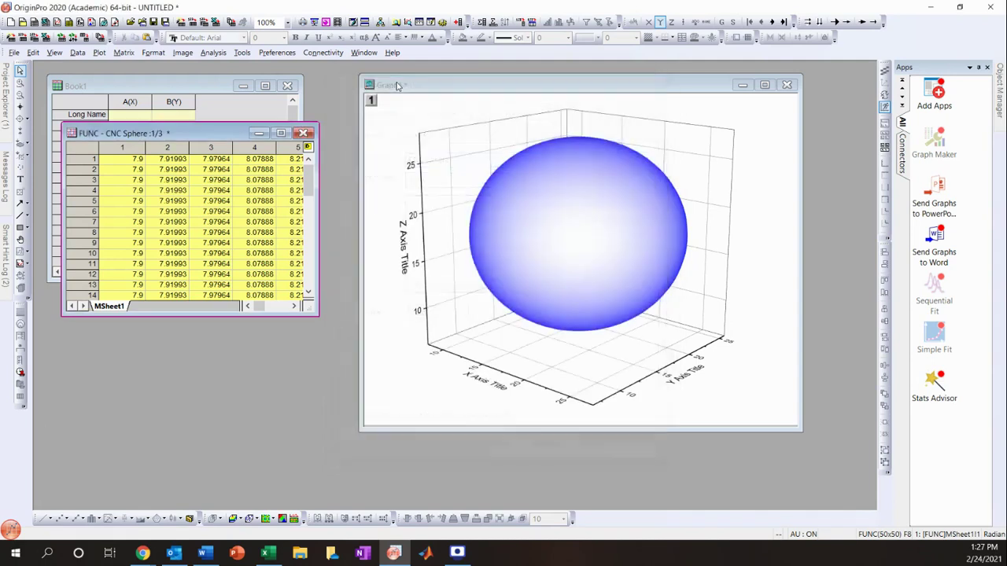
click(259, 132)
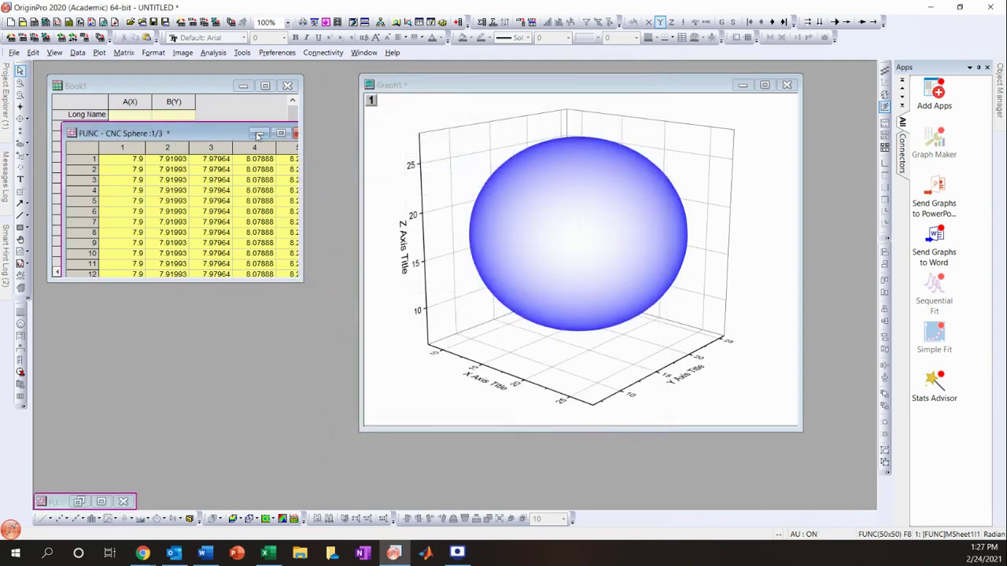
drag(597, 96, 620, 110)
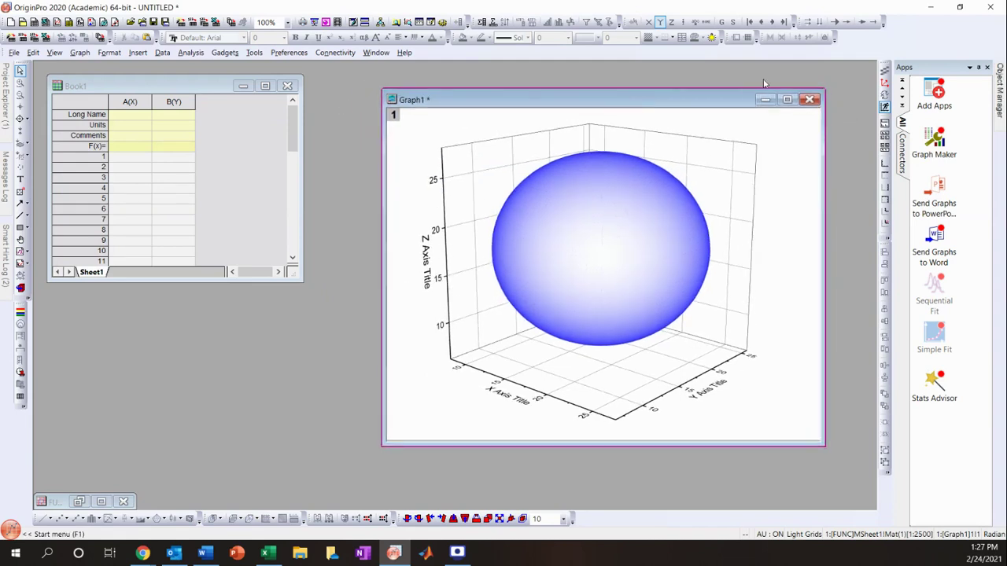
Start another 3D parametric function plot and load the saved HSP sphere theme.
click(14, 53)
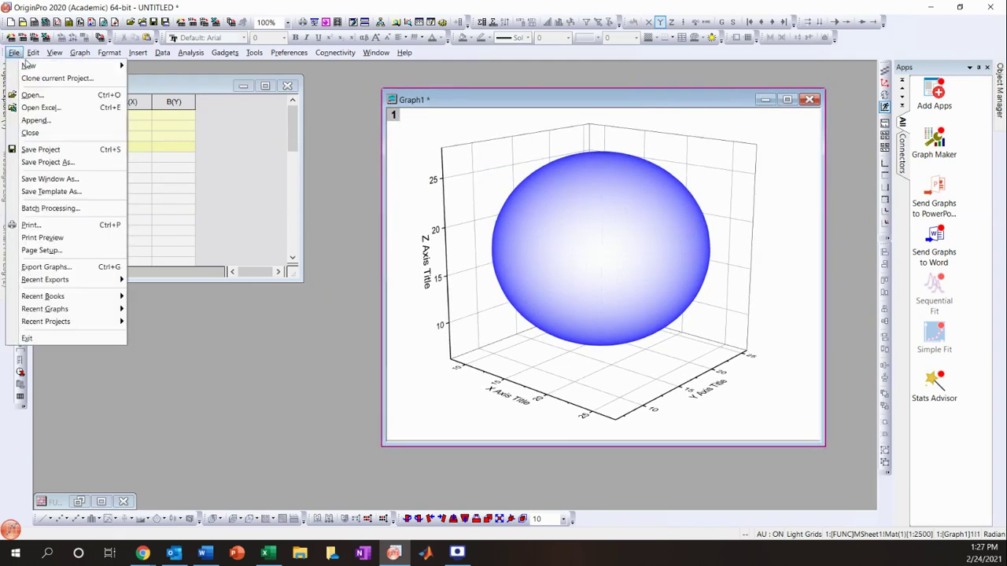
mouse_move(41, 67)
mouse_move(218, 168)
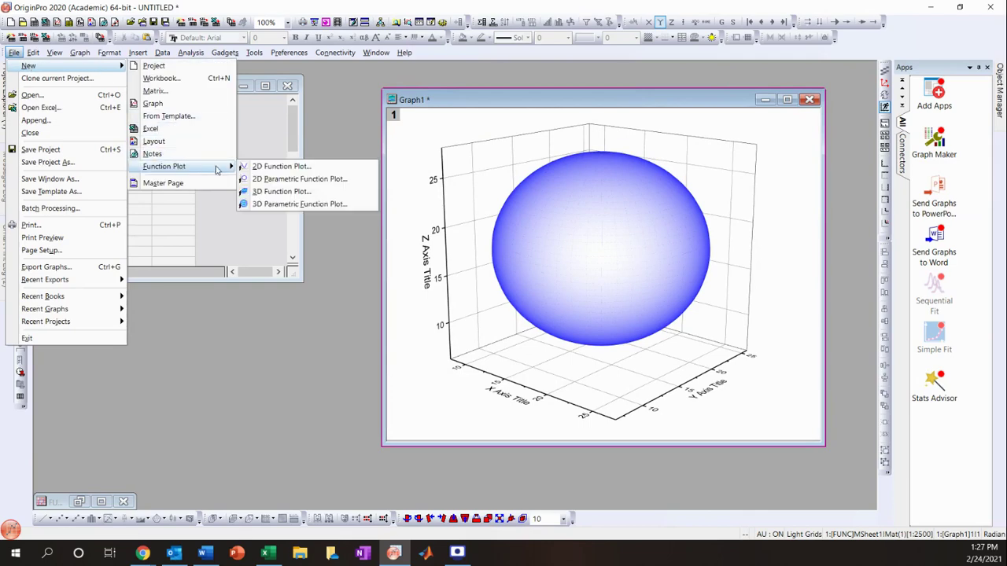
click(272, 204)
click(618, 99)
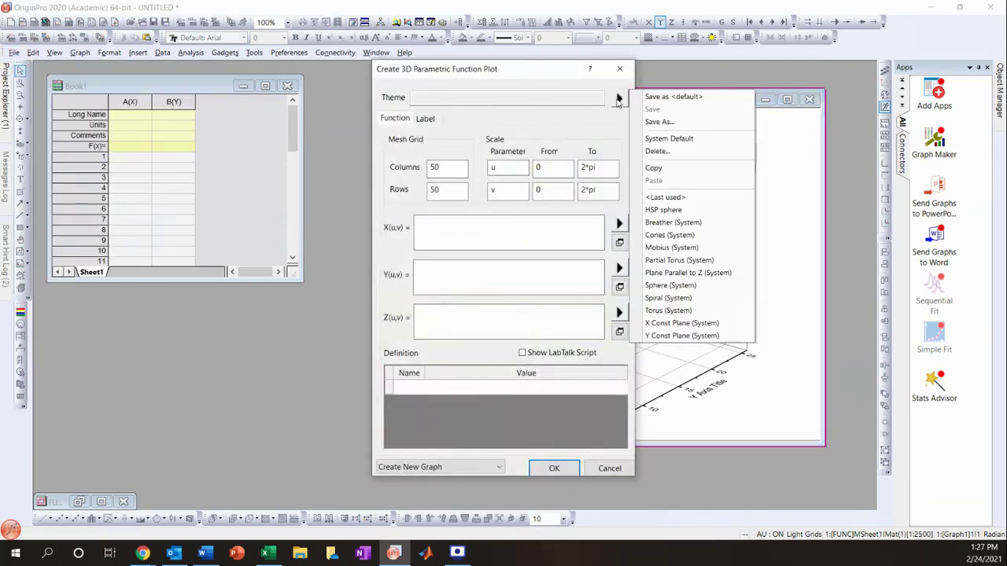
click(677, 285)
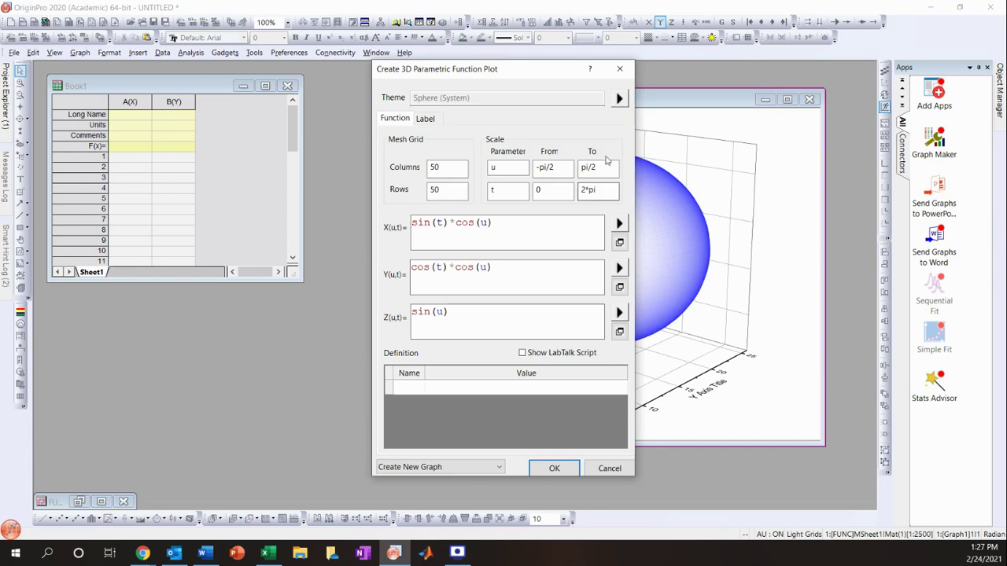
click(618, 99)
click(662, 216)
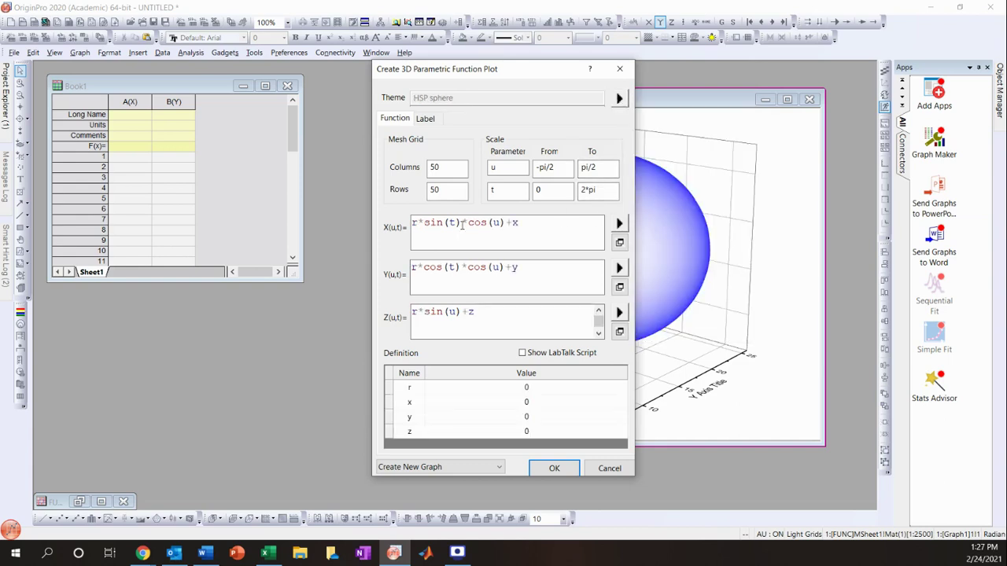
Set radius 5 and centre x 16.2, y 4.2, z 10.3, then create the plot.
click(534, 387)
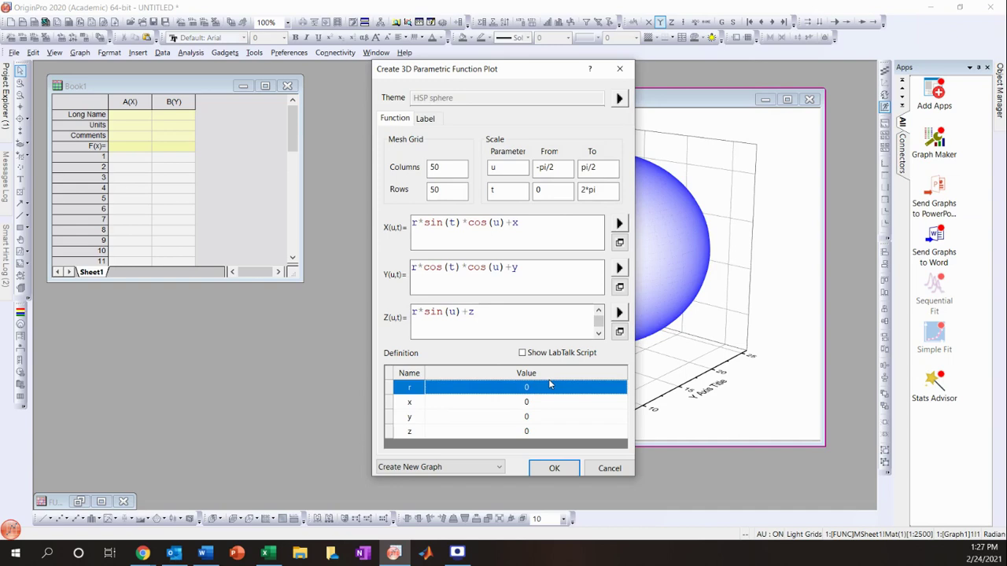
text(5)
key(Return)
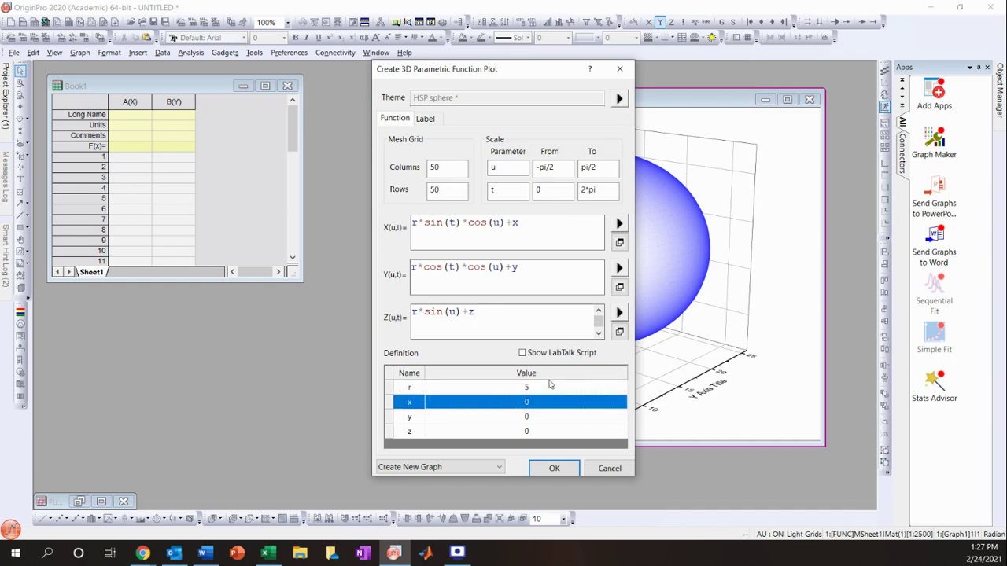
text(16.2)
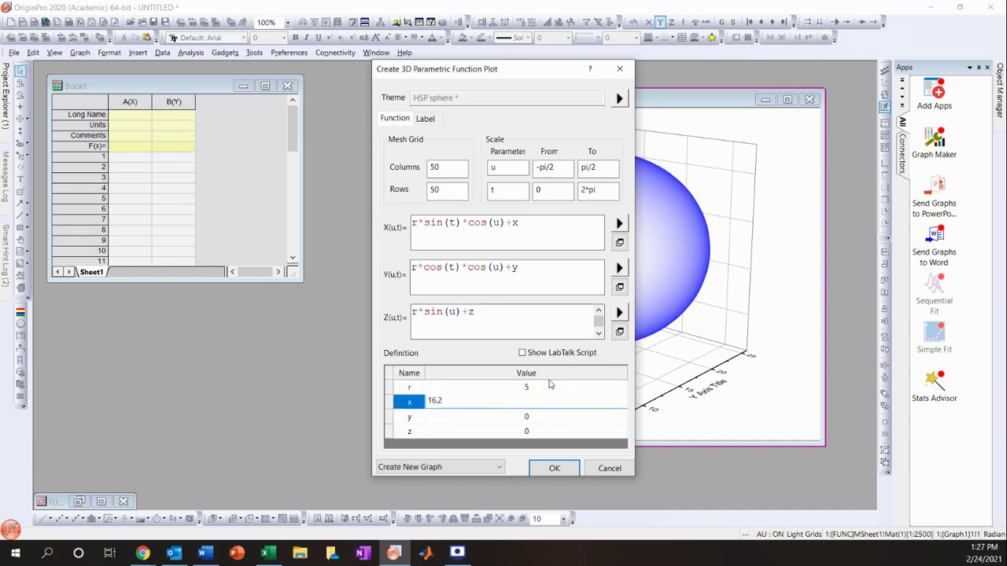
key(Return)
text(4.2)
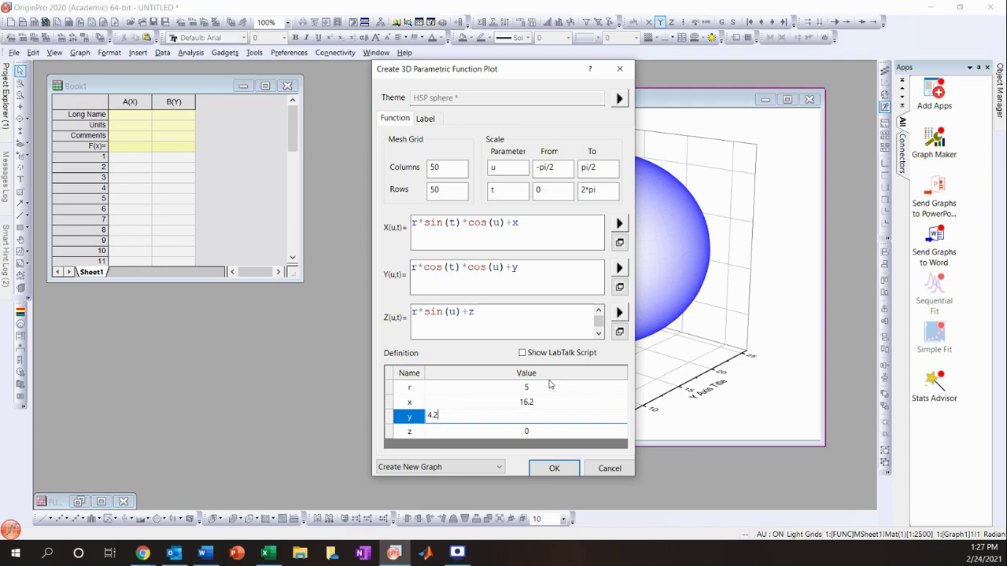
key(Return)
text(10.3)
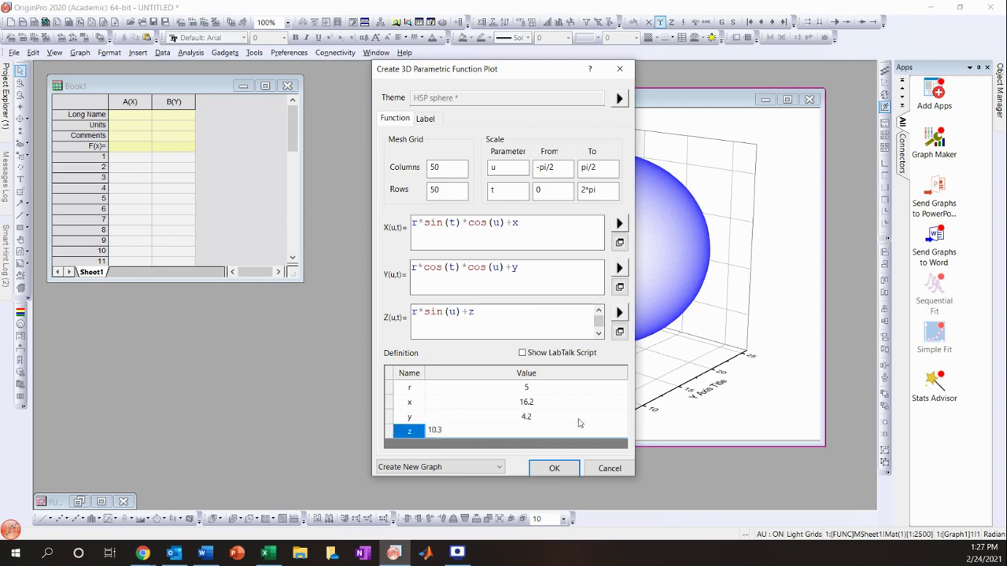
click(557, 468)
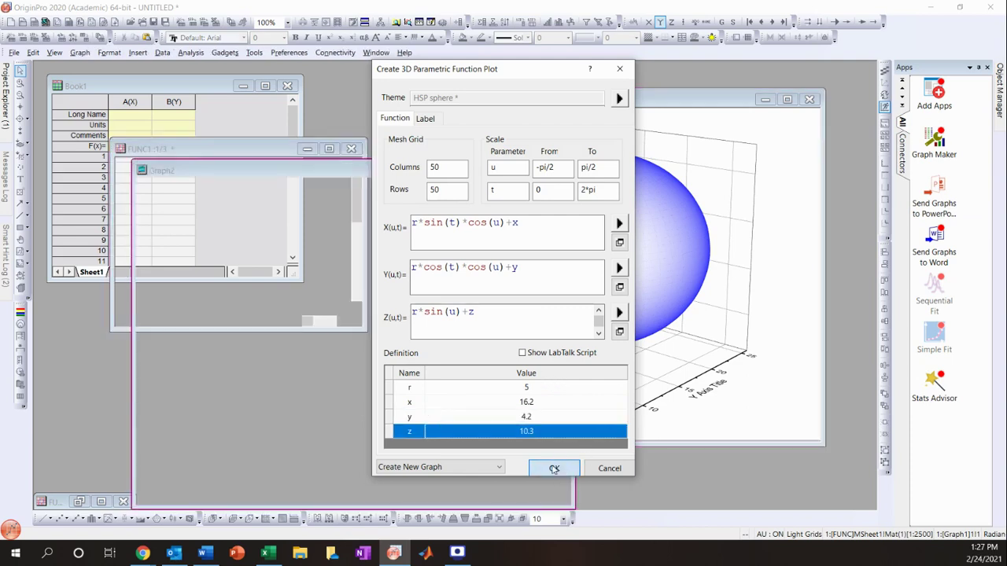
Give the FUNC1 matrix the long name GMS and minimize it.
click(242, 148)
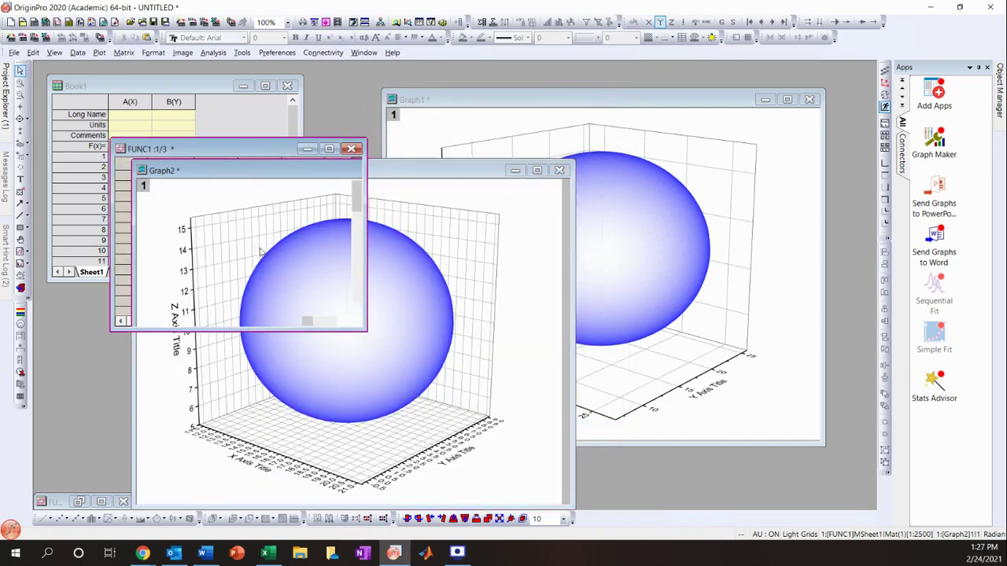
right_click(242, 148)
click(267, 373)
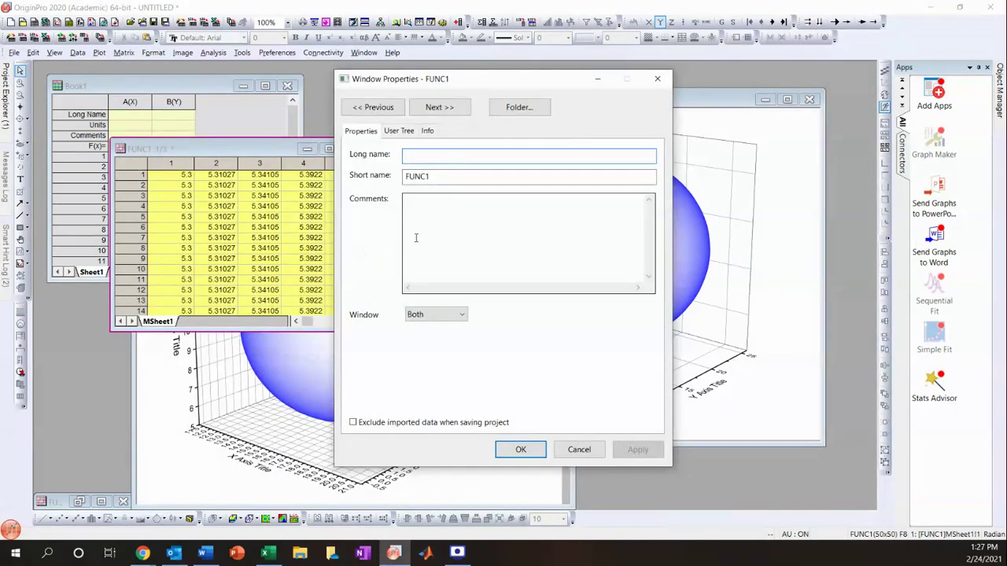
text(GMS)
key(Return)
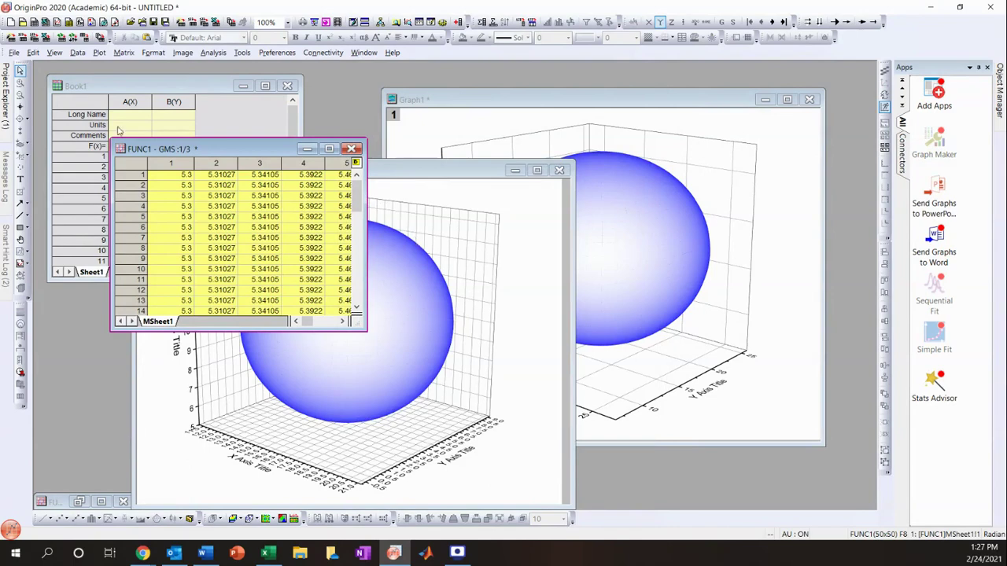
click(306, 149)
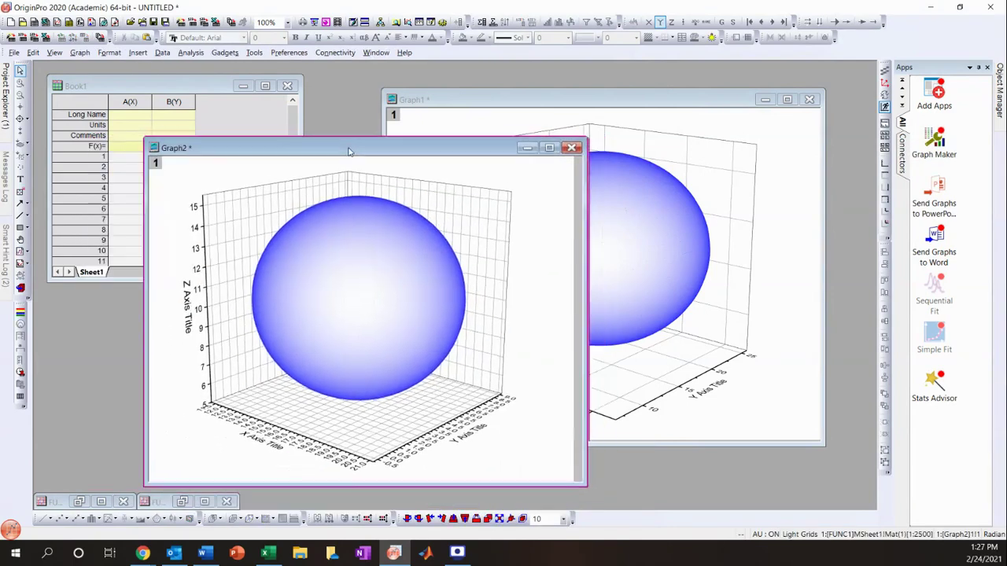
Delete Graph2 and give Graph1 the long name CNC.
click(572, 148)
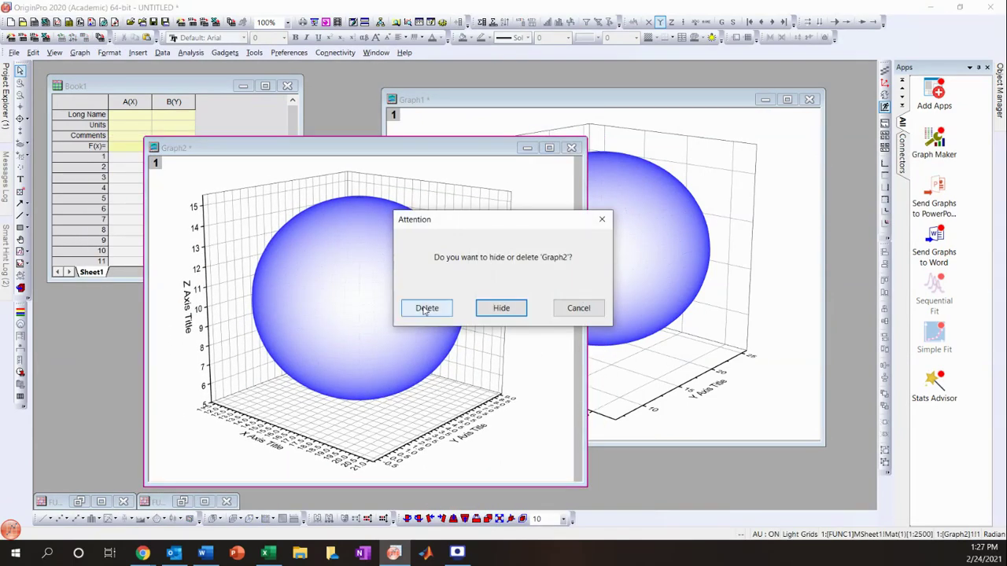
click(425, 308)
right_click(432, 100)
click(488, 243)
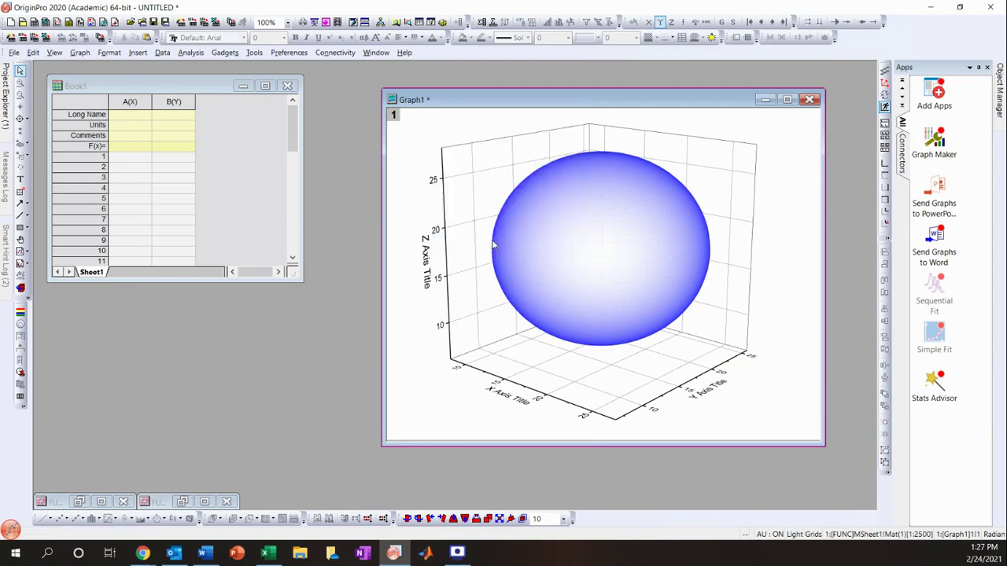
text(CNC)
key(Return)
Open the sphere's Plot Details and raise its surface transparency to 85%.
right_click(605, 248)
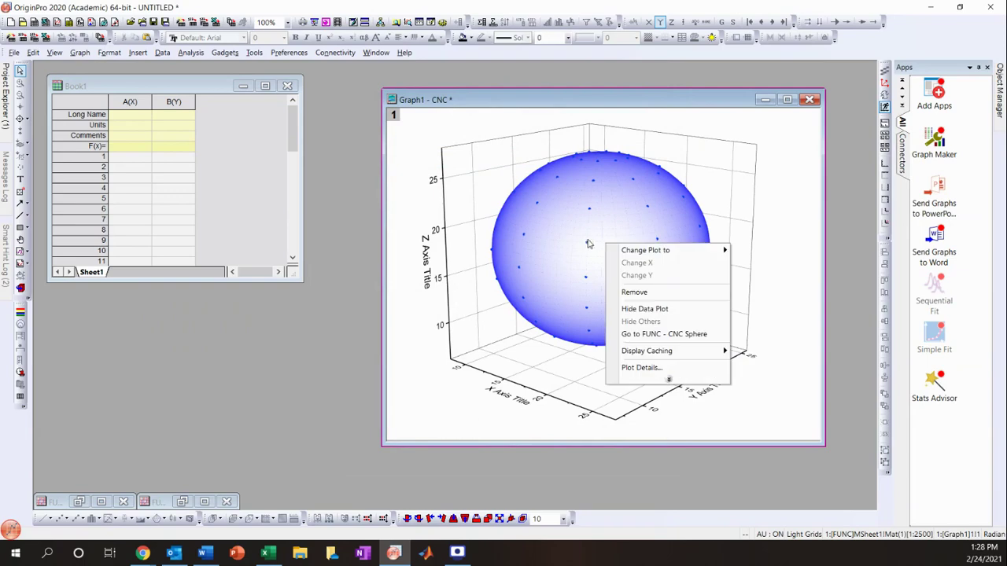
click(651, 369)
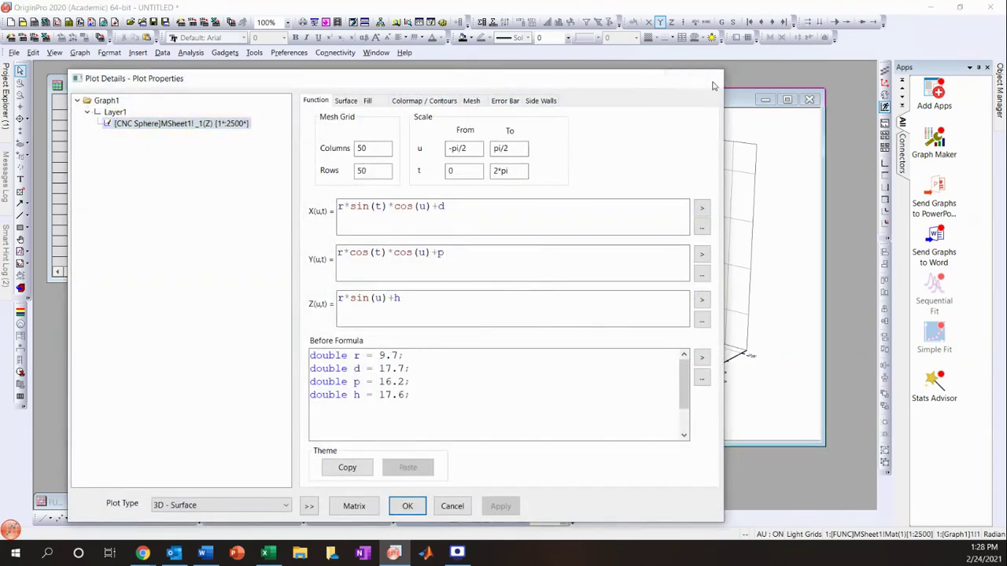
click(705, 75)
right_click(586, 302)
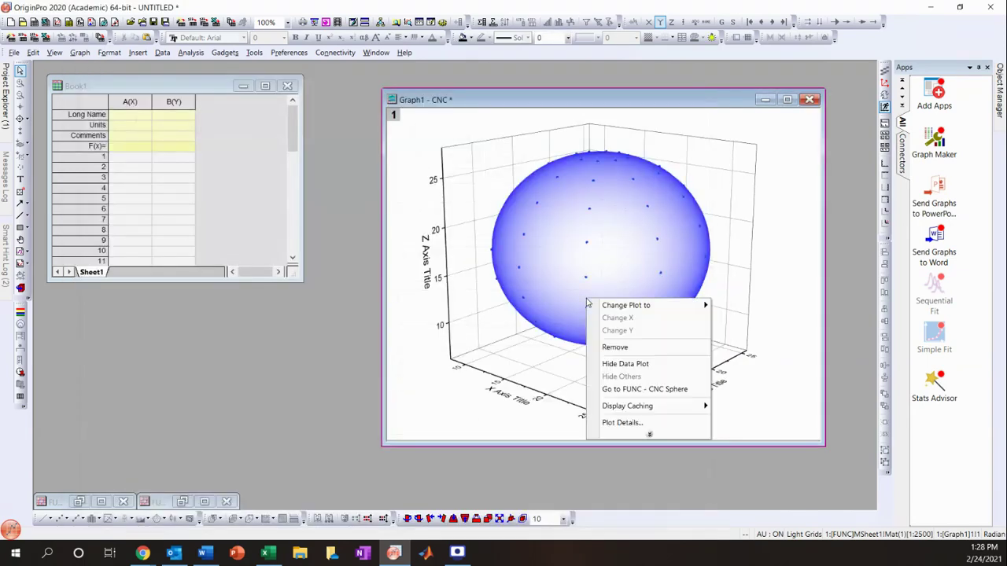
click(641, 424)
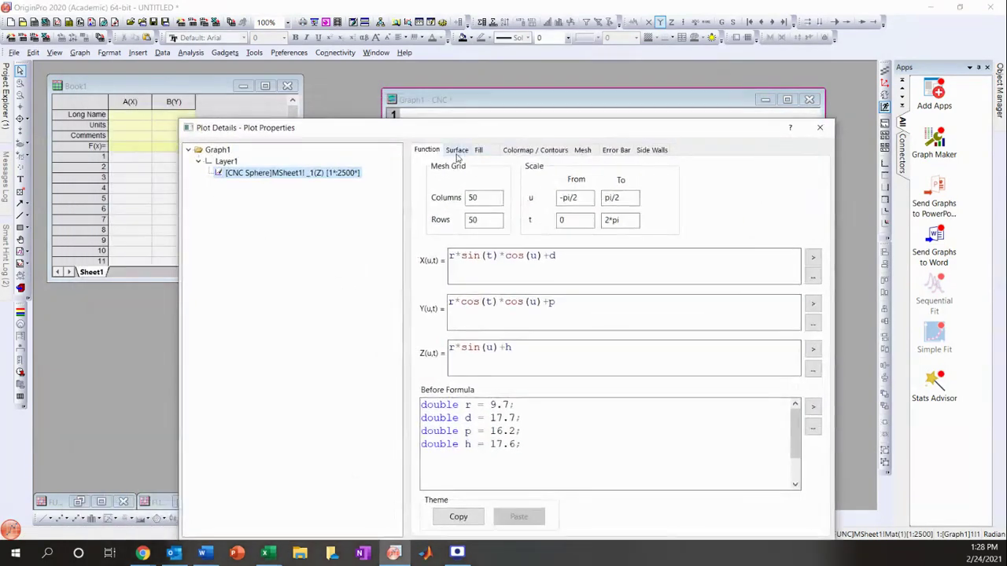
click(456, 149)
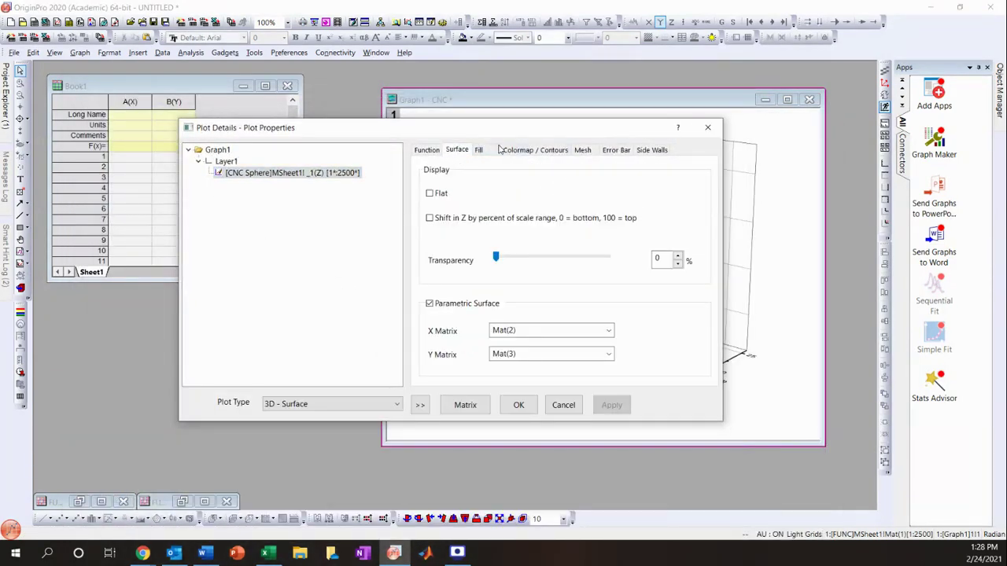
drag(496, 258, 592, 269)
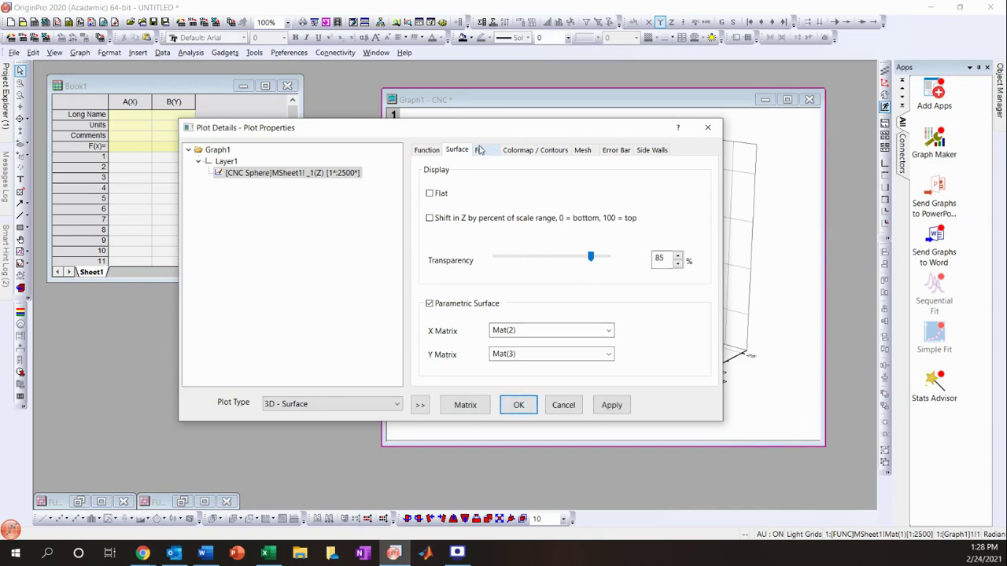
Disable the sphere's mesh lines and apply the changes.
click(582, 149)
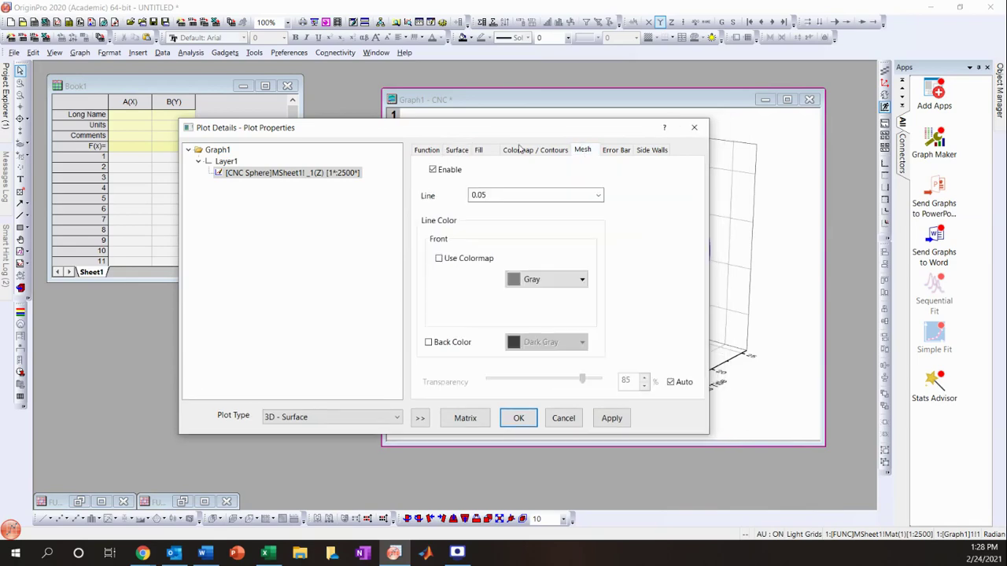
click(458, 149)
drag(497, 135, 338, 270)
drag(432, 270, 478, 137)
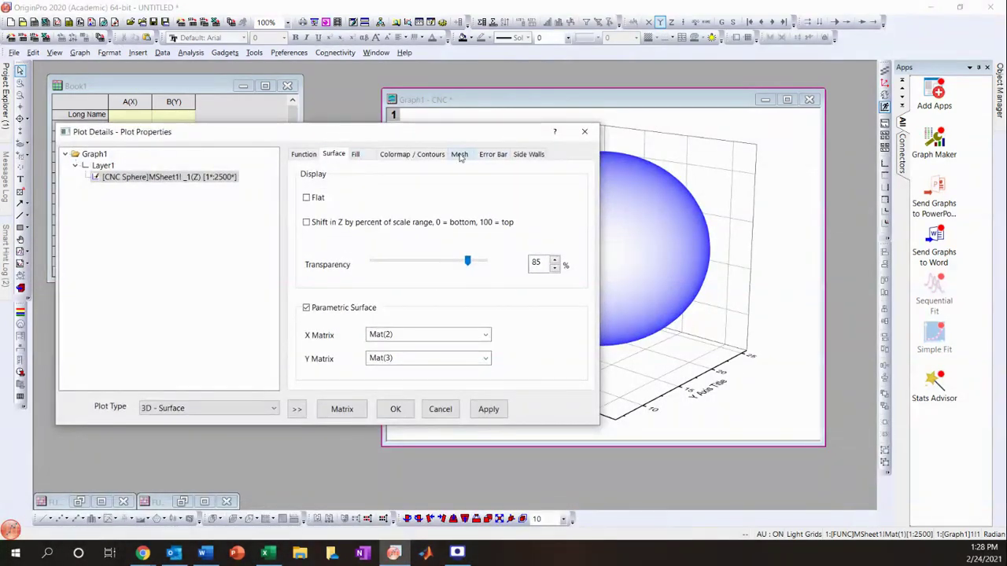
click(459, 154)
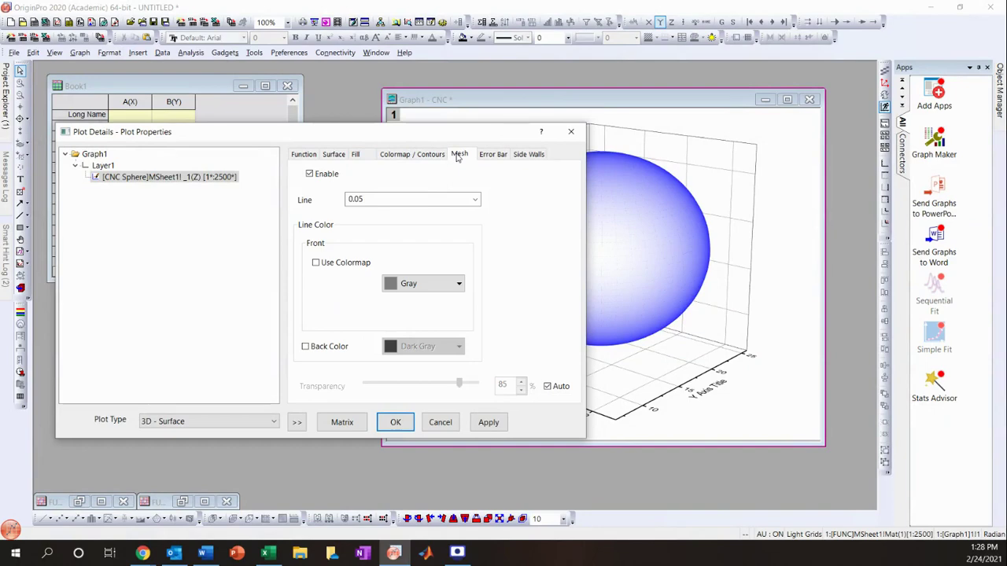
click(322, 177)
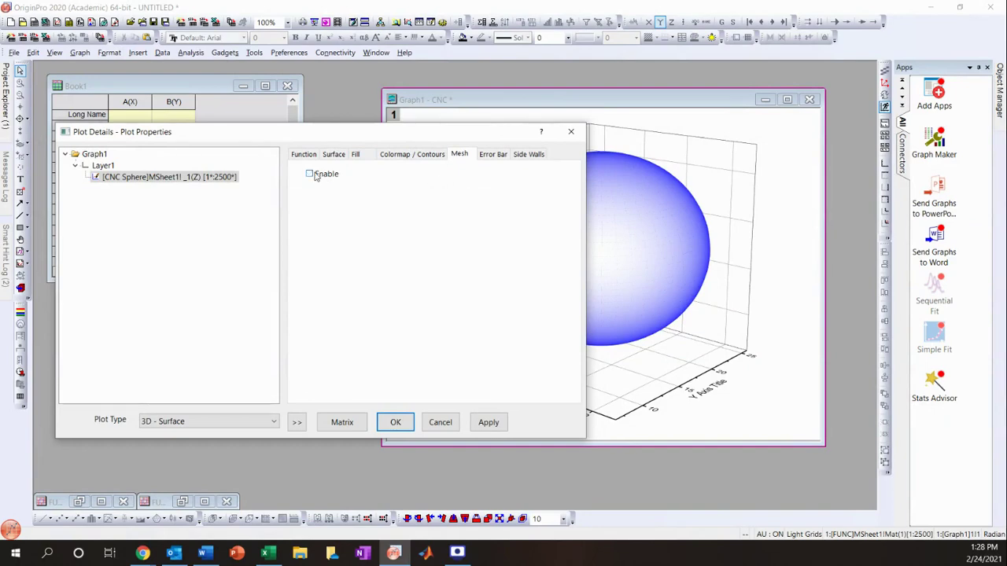
click(395, 423)
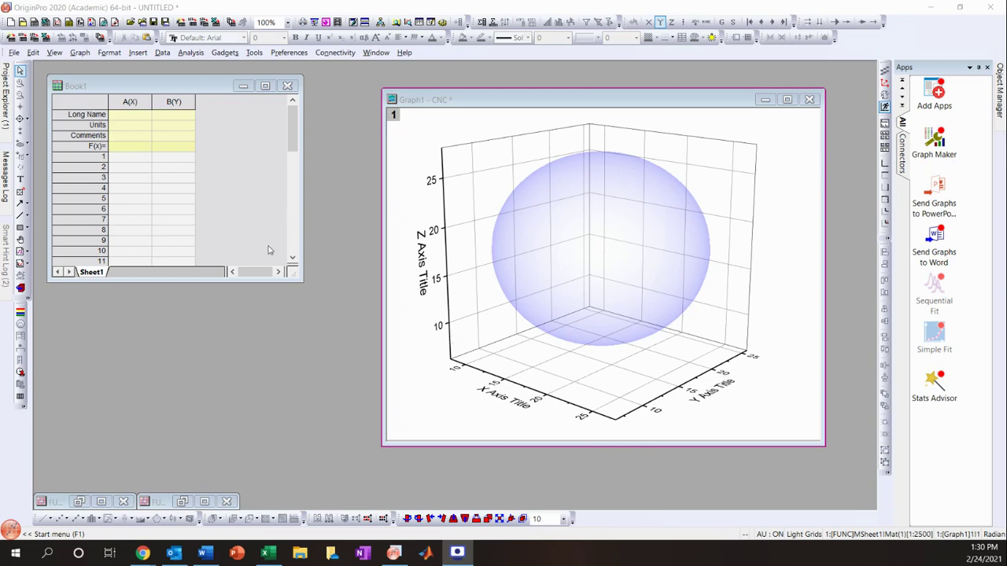
In Format > Layer, set Link Axis Length to Scale (isometric) to XYZ.
click(105, 56)
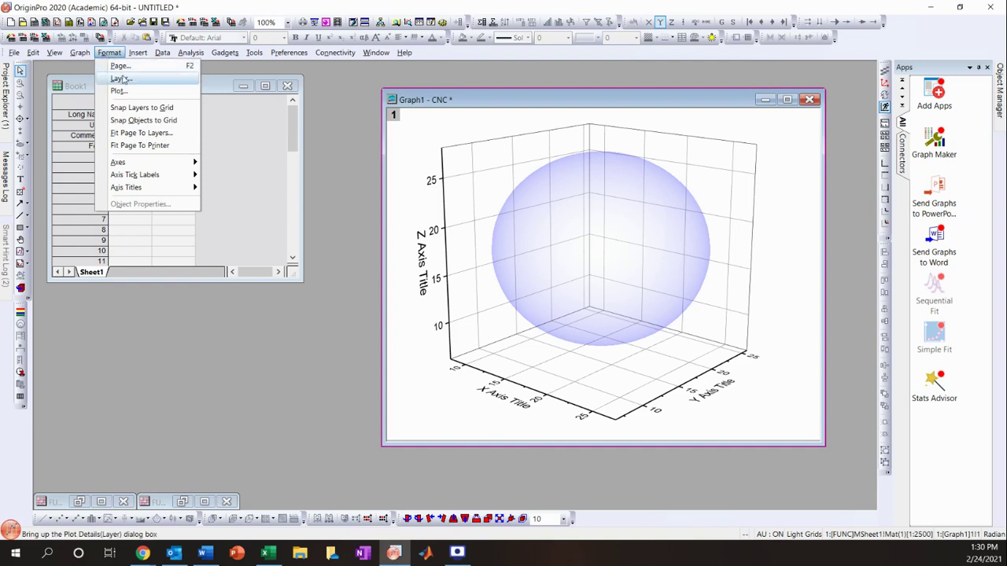
click(121, 80)
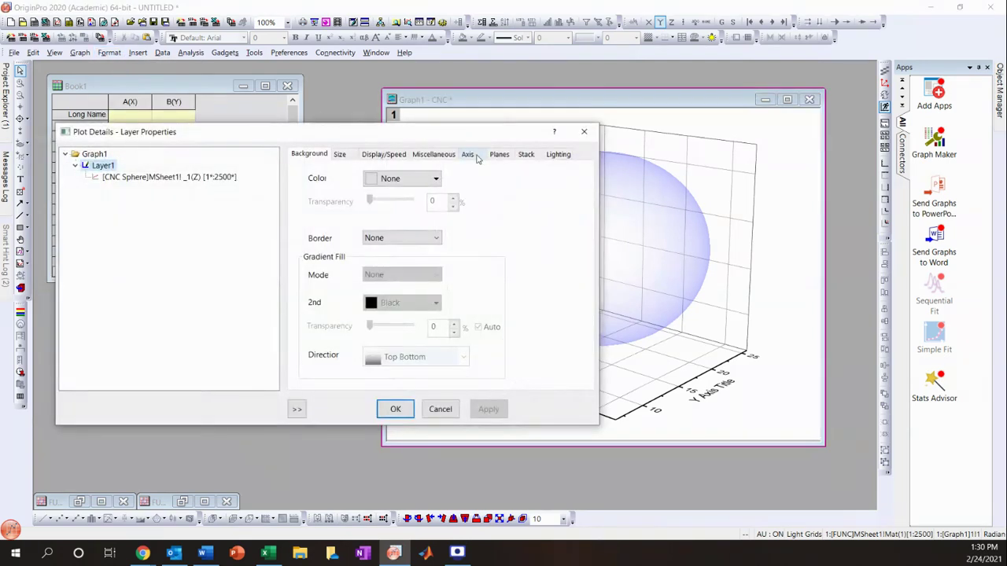
click(470, 156)
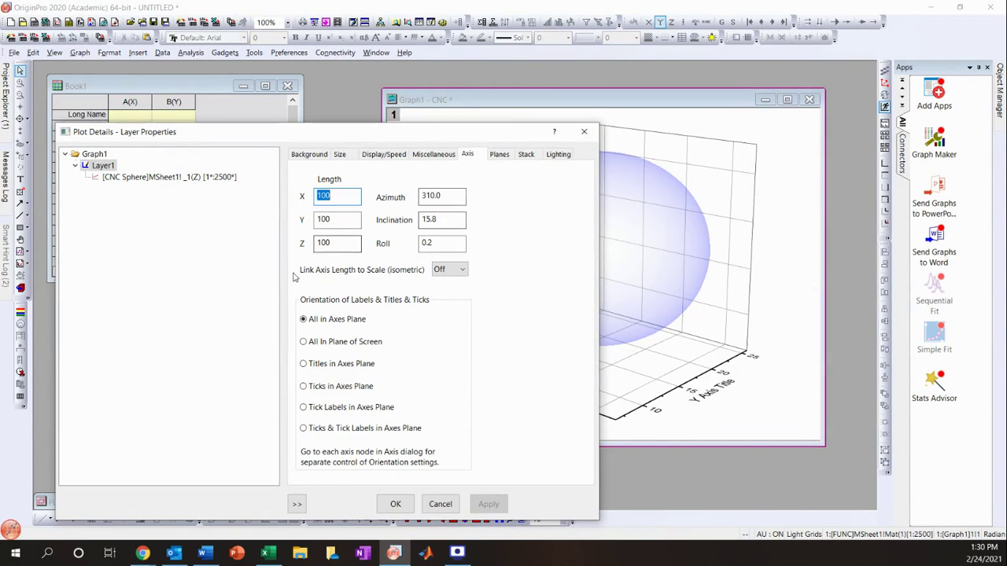
click(460, 272)
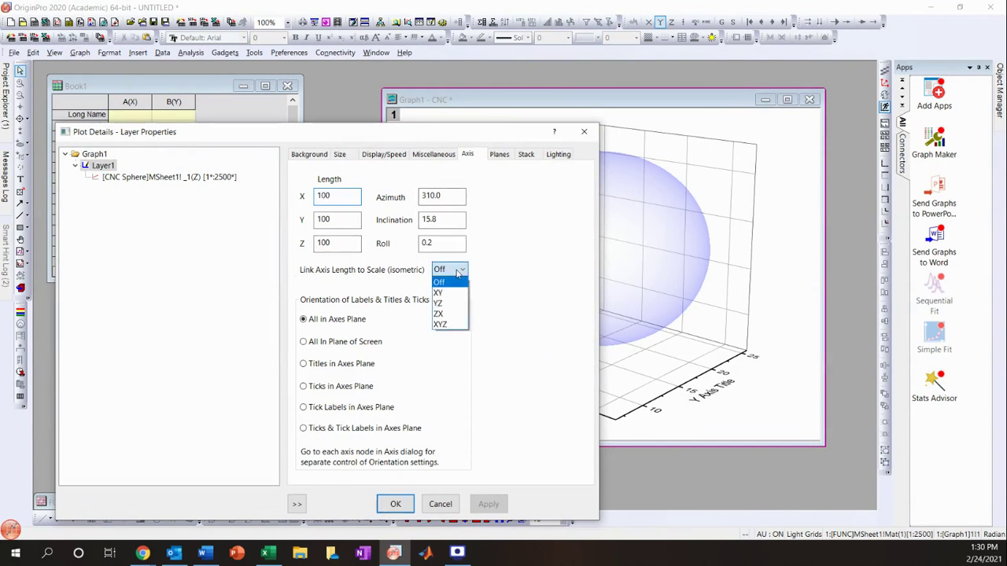
click(454, 326)
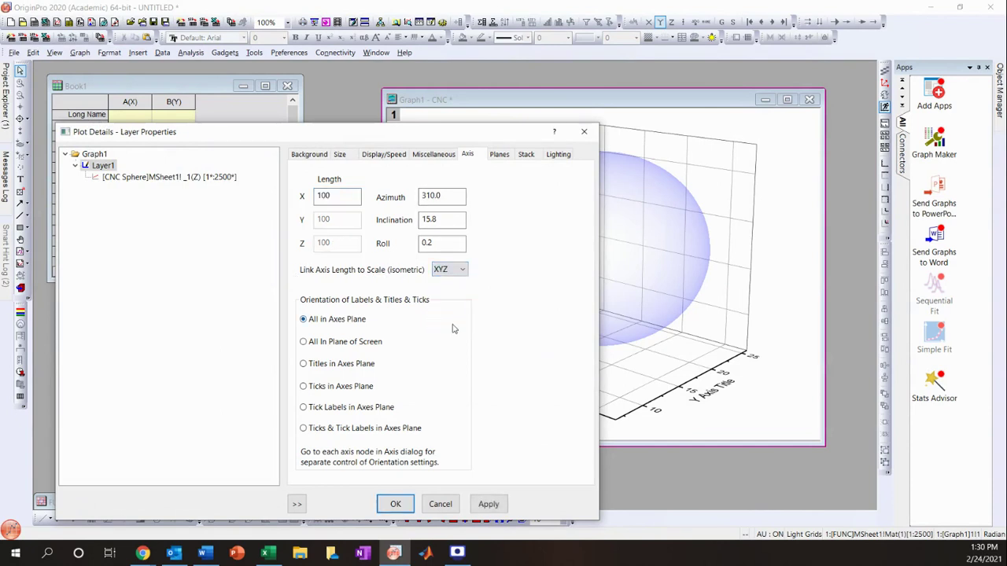
click(398, 504)
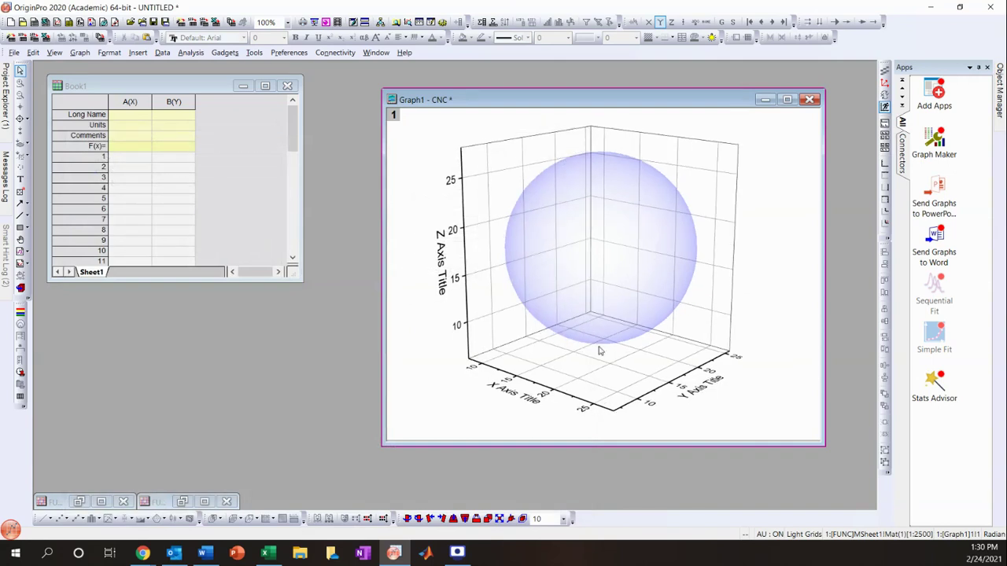
Title the Z axis H-Bond.
double_click(443, 252)
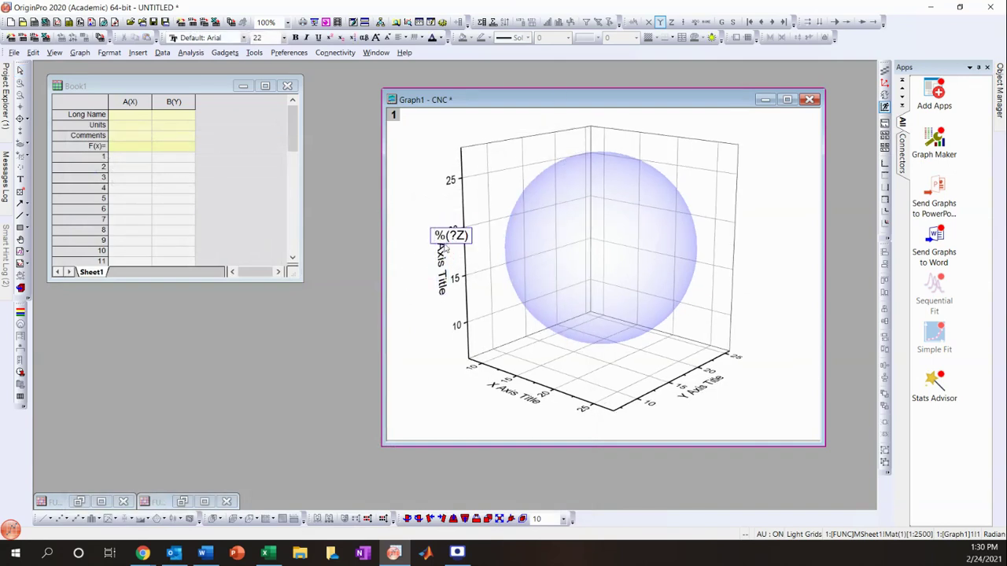
key(ctrl+a)
click(470, 236)
drag(470, 236, 430, 240)
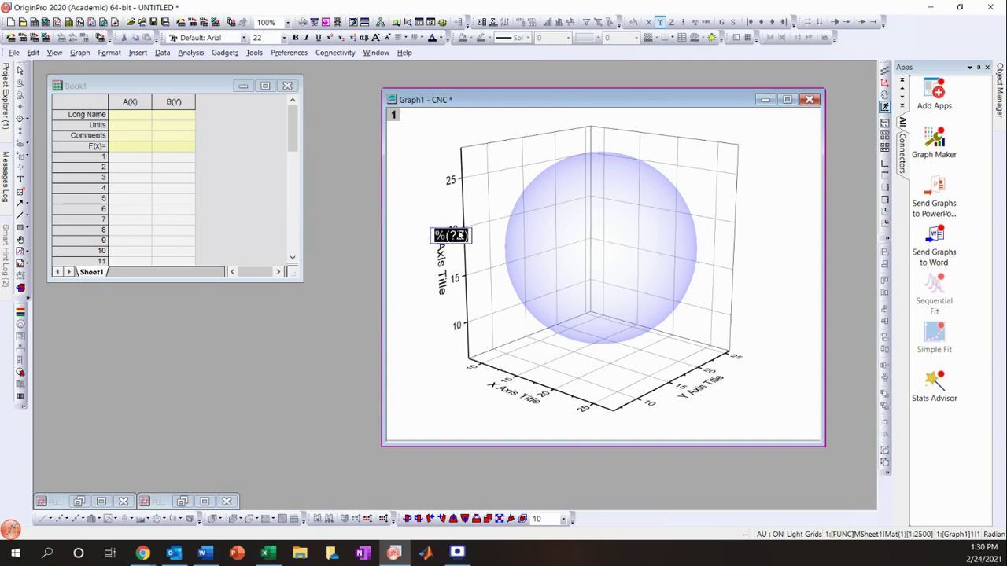
text(H-Bond)
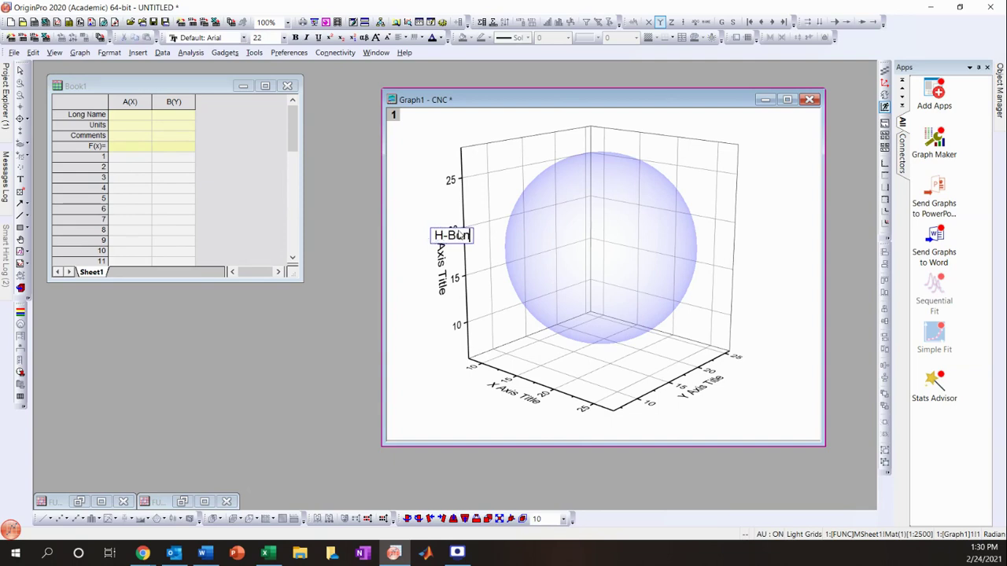
click(525, 373)
Title the X axis Dispersive and the Y axis Polar.
click(515, 391)
click(516, 391)
drag(517, 393, 455, 389)
text(Dispersive)
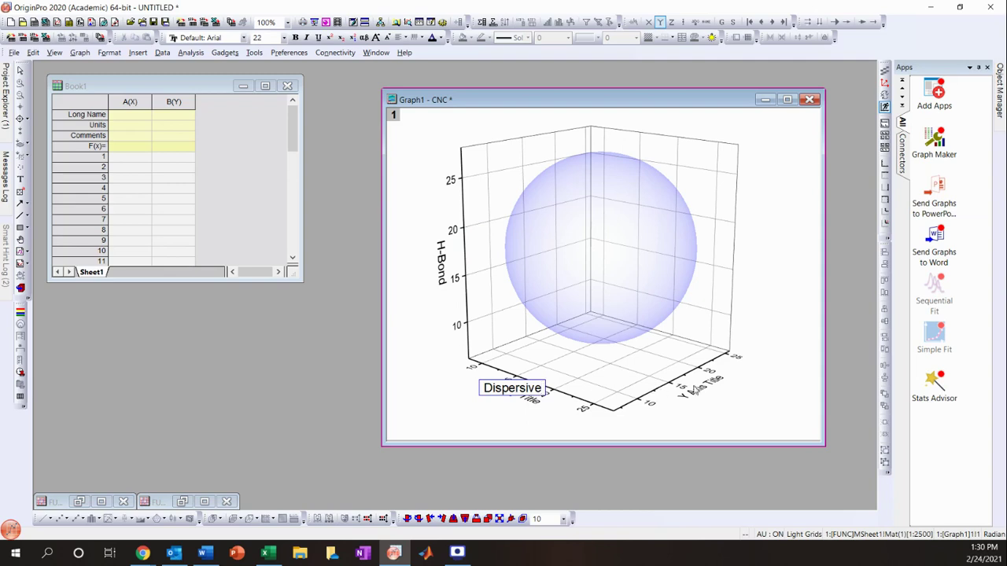
double_click(704, 390)
drag(704, 391, 653, 385)
text(Polar)
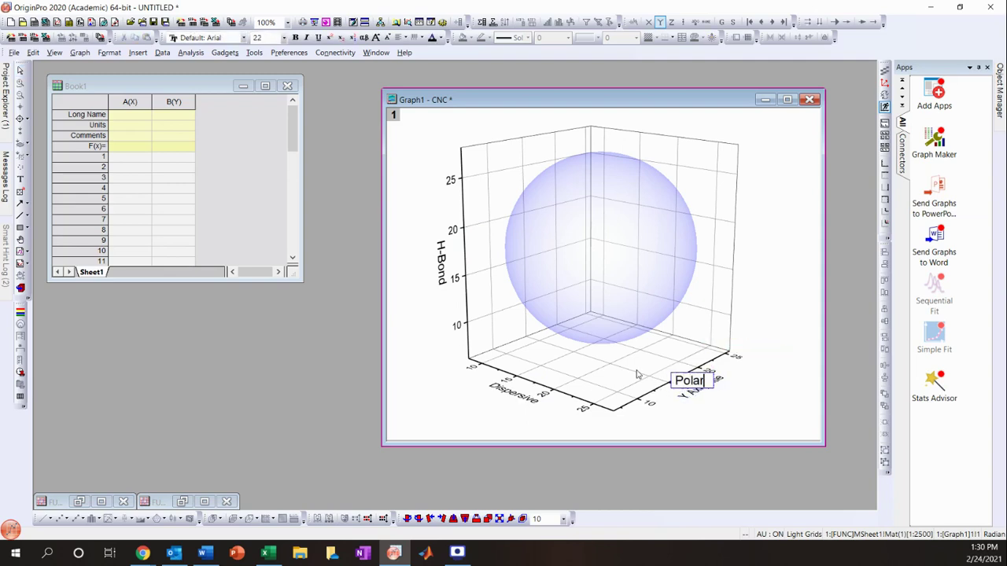
click(761, 403)
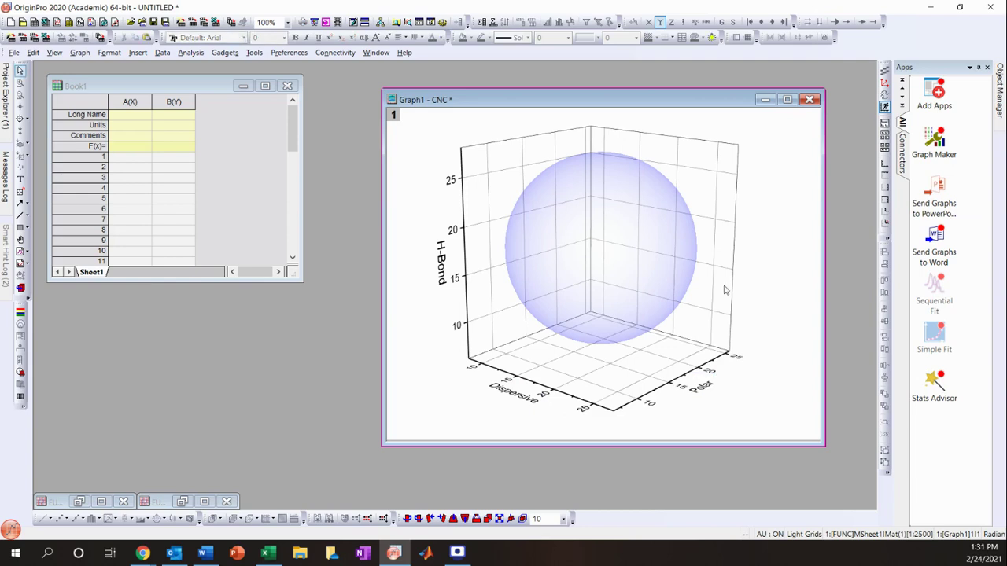
Open and dismiss the context menus of the graph layer and the CNC sphere.
right_click(645, 344)
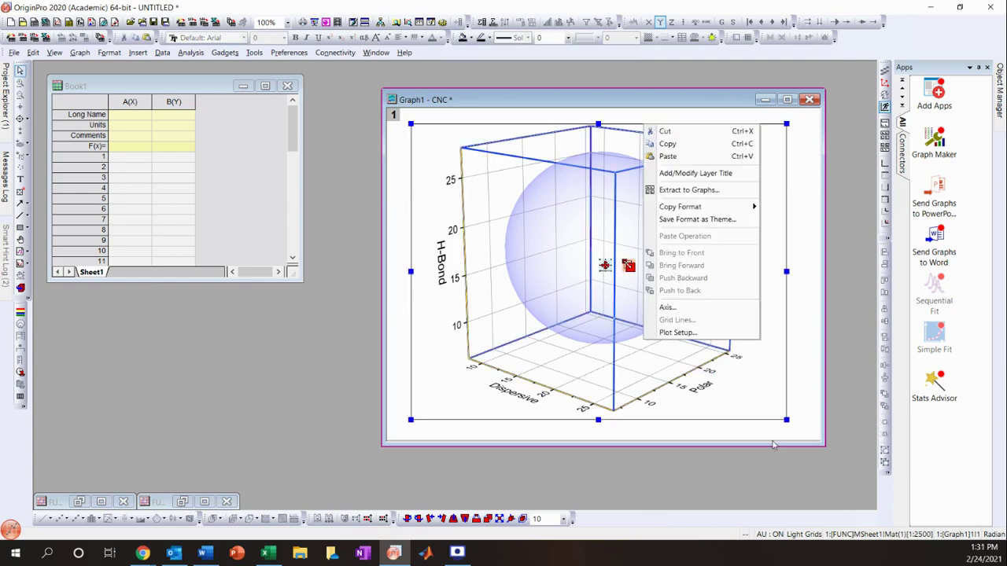
click(754, 475)
click(810, 405)
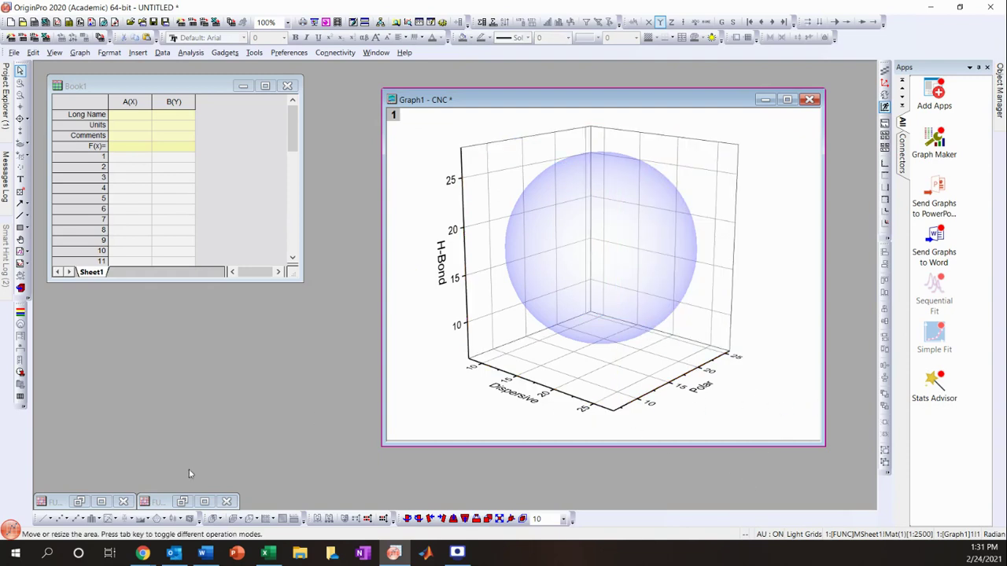
right_click(651, 357)
click(319, 377)
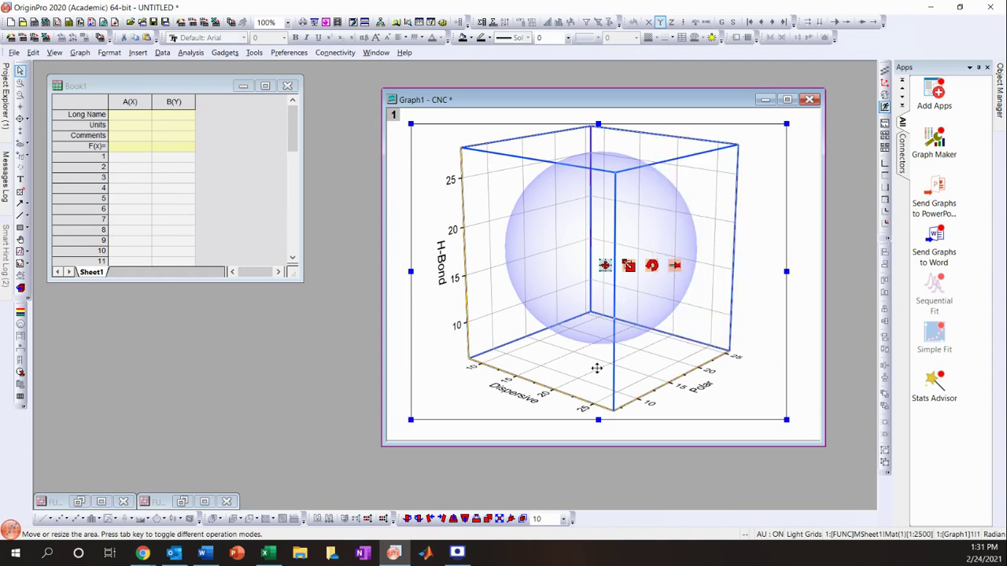
click(393, 383)
right_click(594, 278)
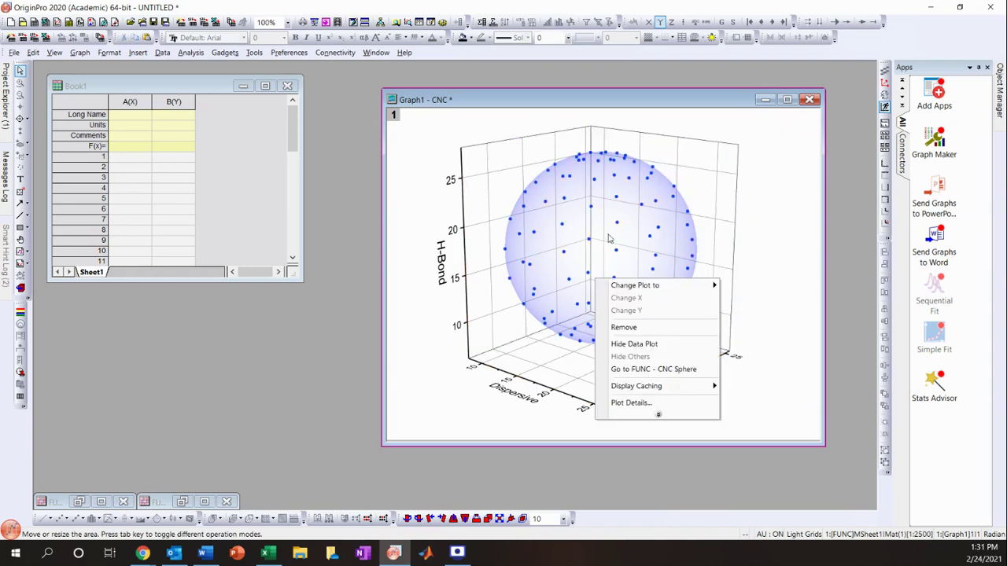
click(364, 247)
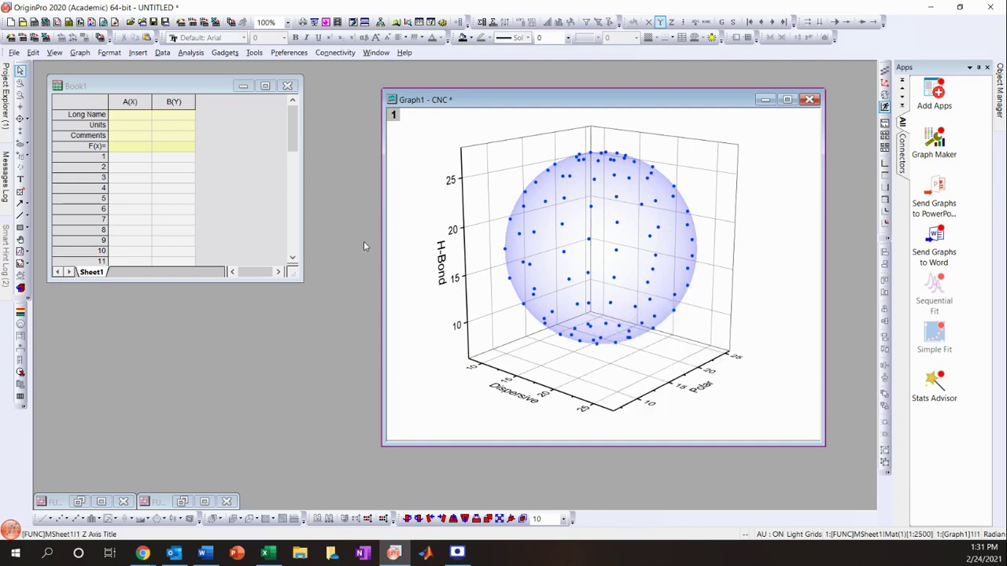
click(431, 181)
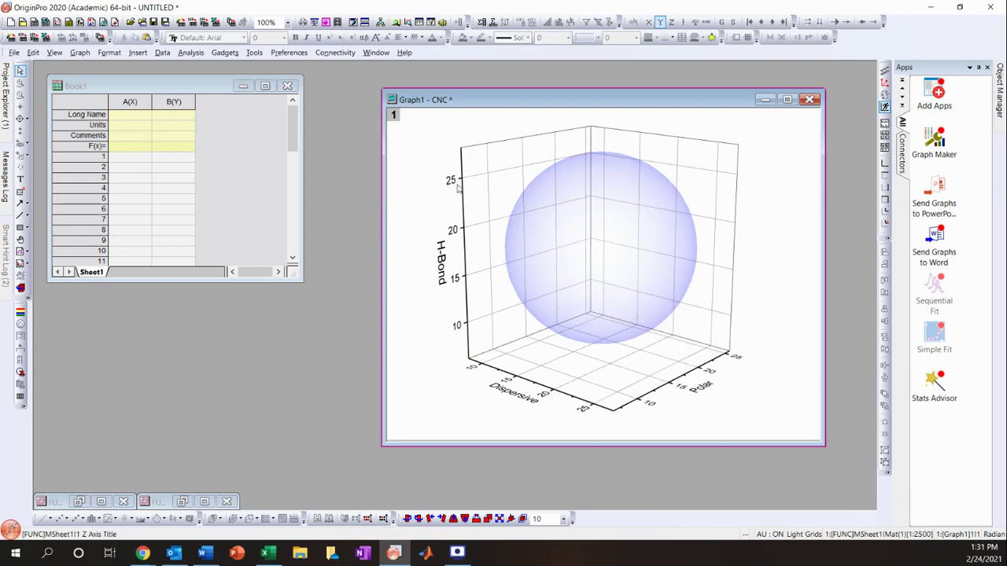
Use Plot Setup to add GMS matrix 1 to the layer as a second sphere.
click(492, 177)
right_click(492, 177)
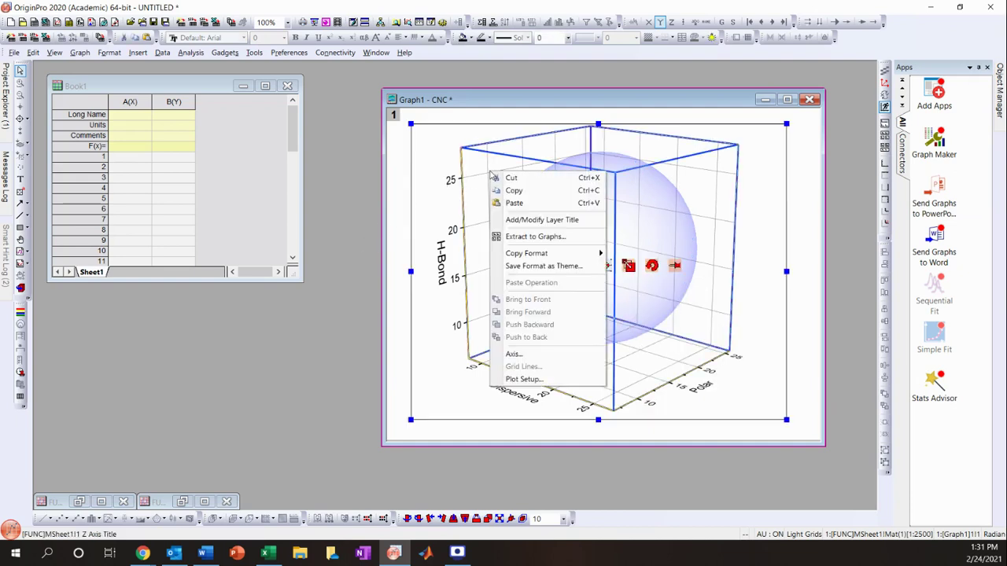
click(534, 380)
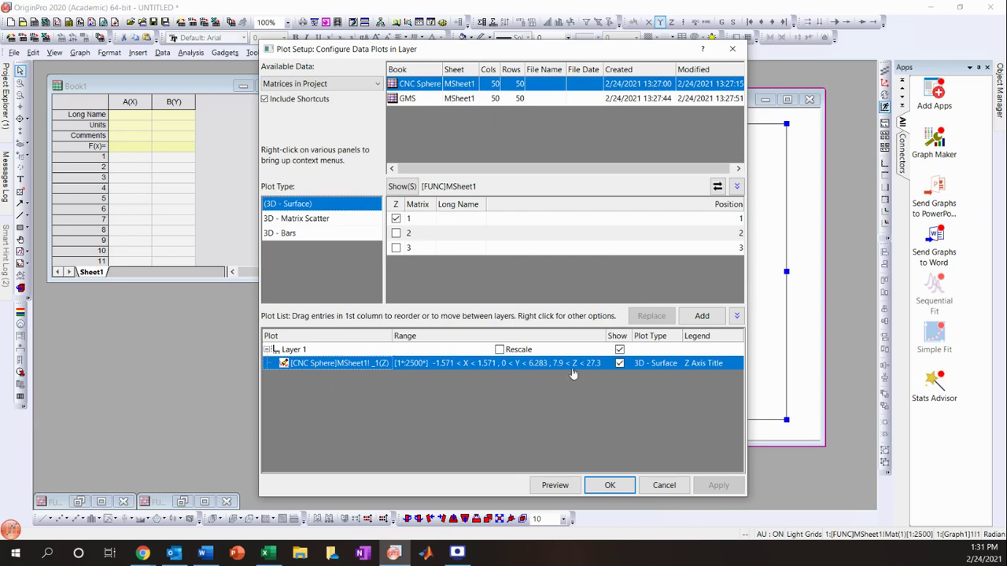
click(409, 99)
click(396, 219)
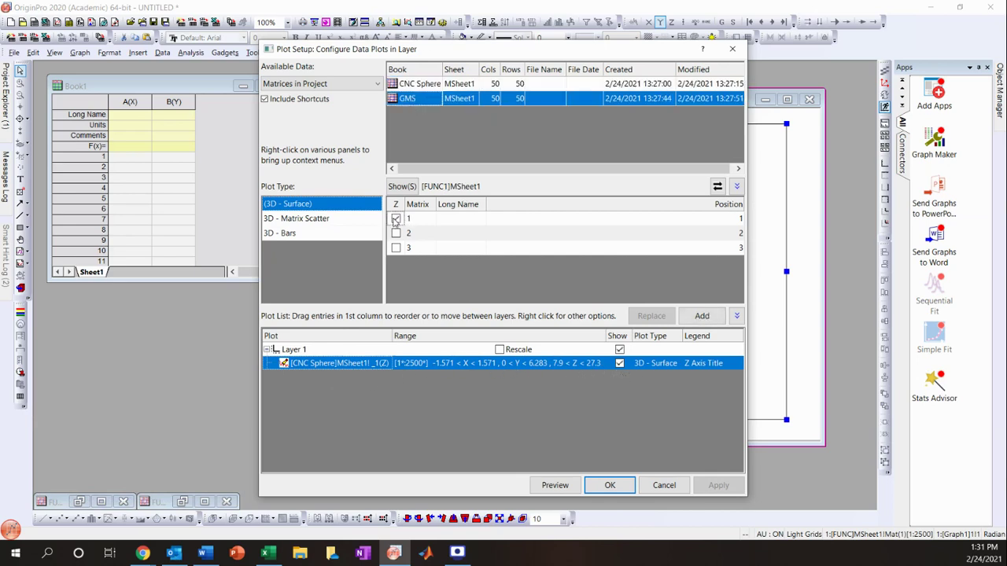
click(702, 315)
click(596, 491)
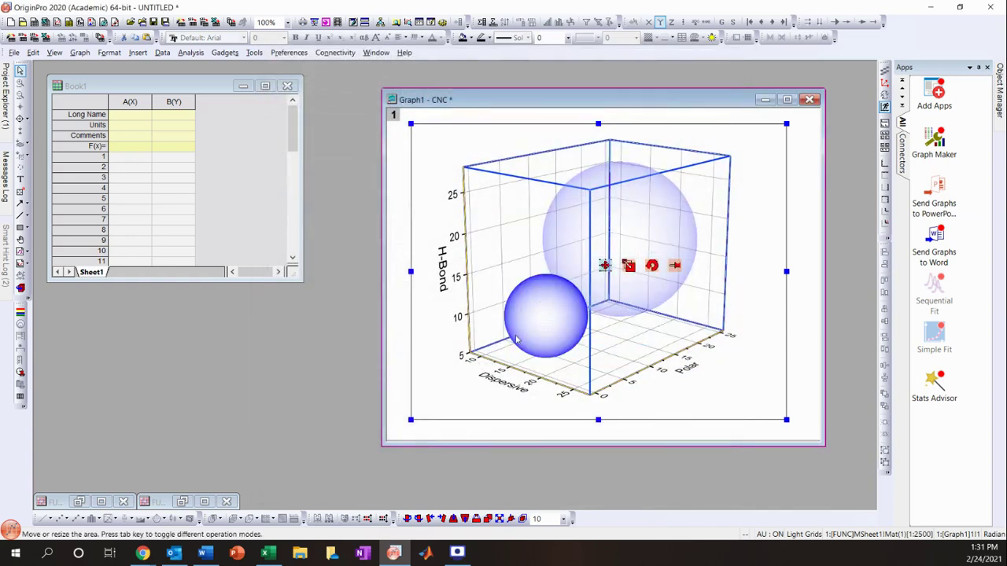
Set the GMS sphere's surface transparency to about 85% and turn off its mesh lines.
click(397, 397)
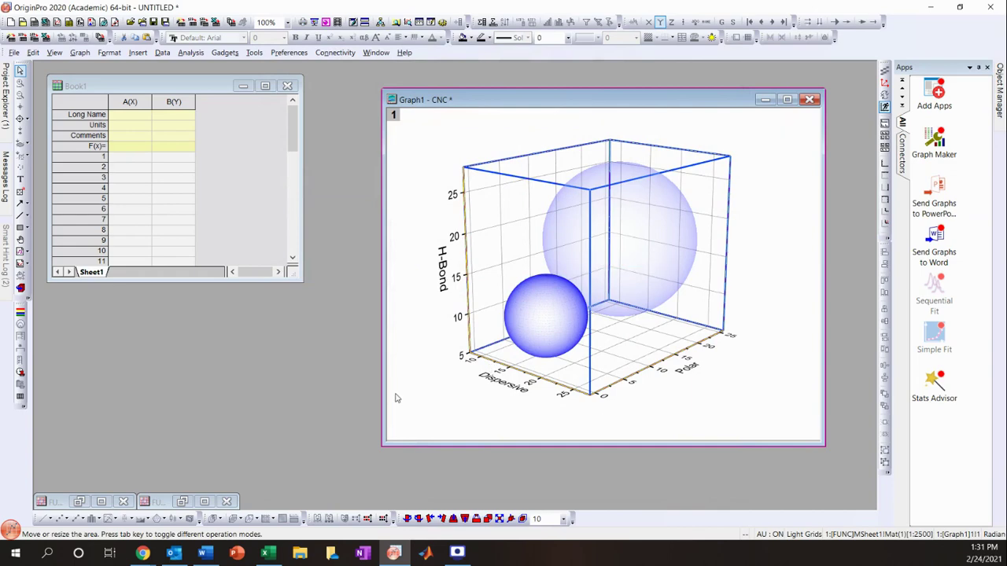
double_click(548, 337)
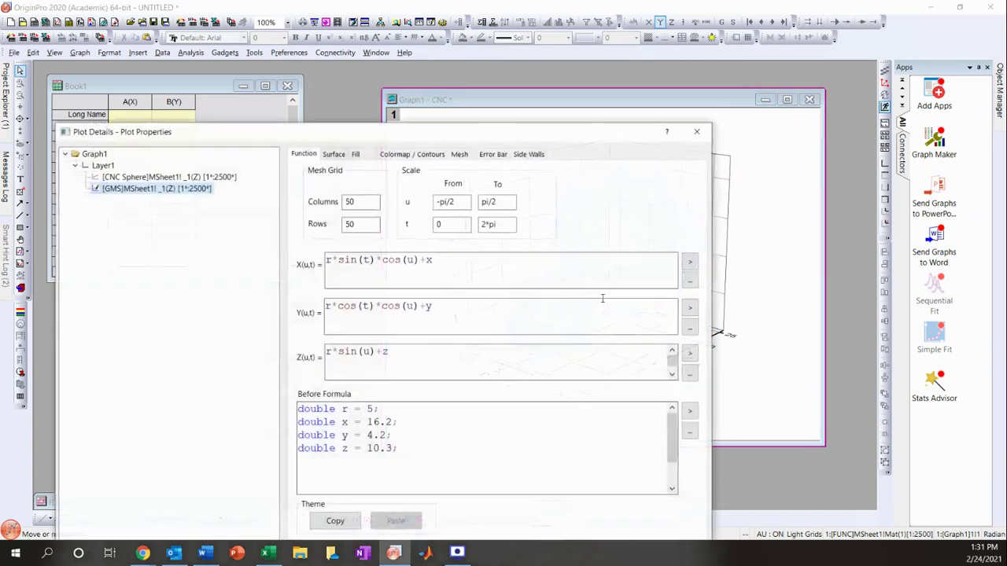
click(355, 154)
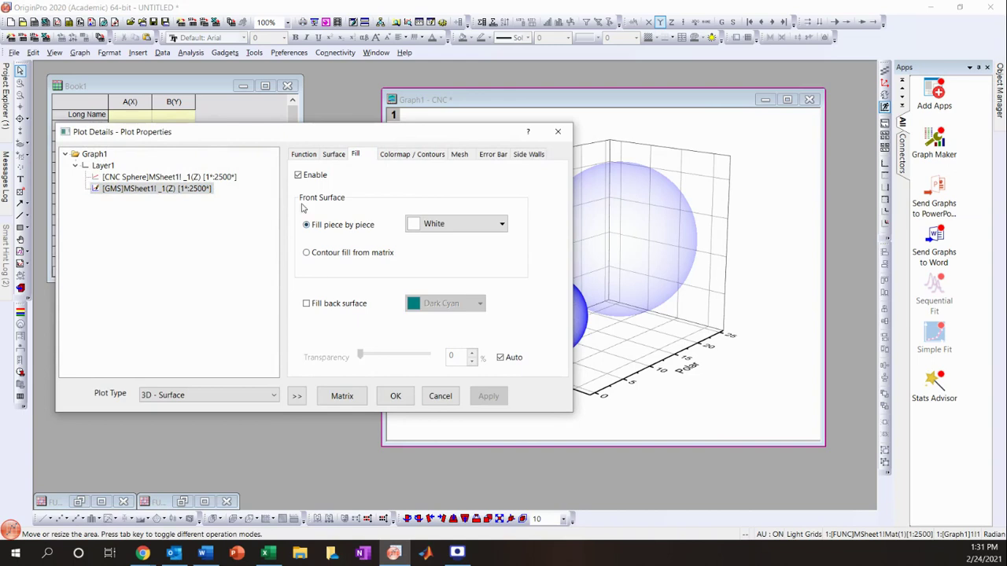
click(333, 154)
drag(376, 261, 469, 282)
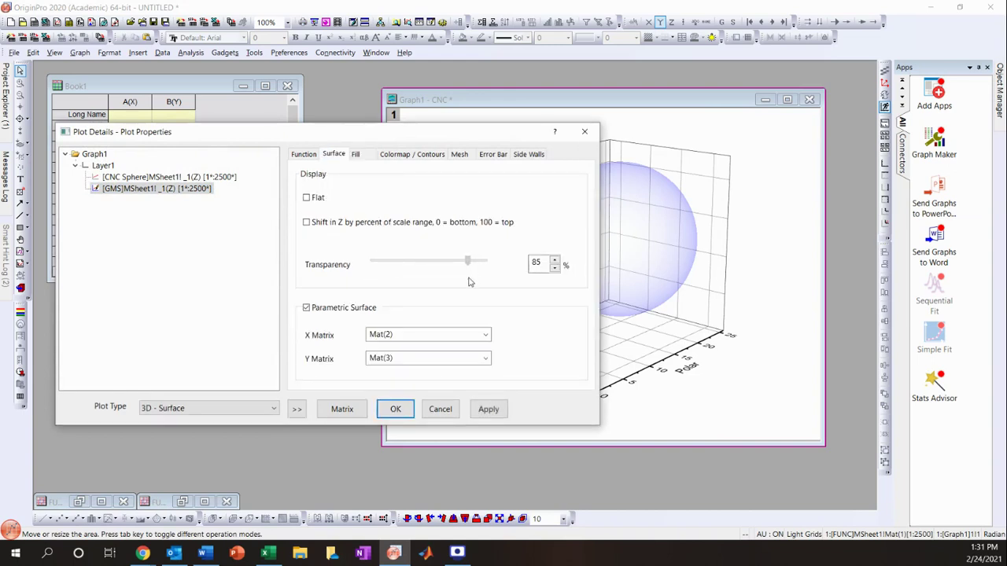
click(459, 154)
click(321, 175)
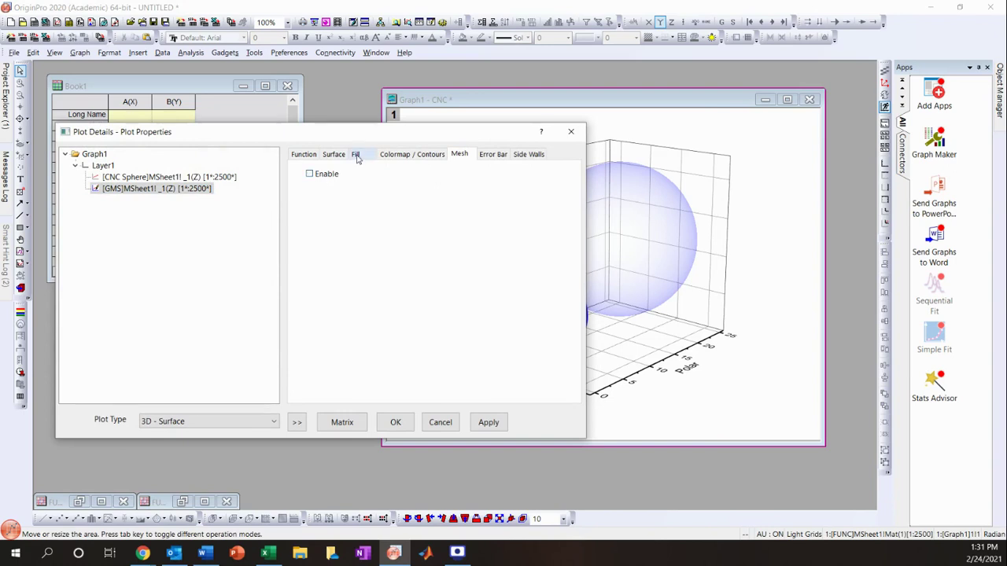
click(355, 155)
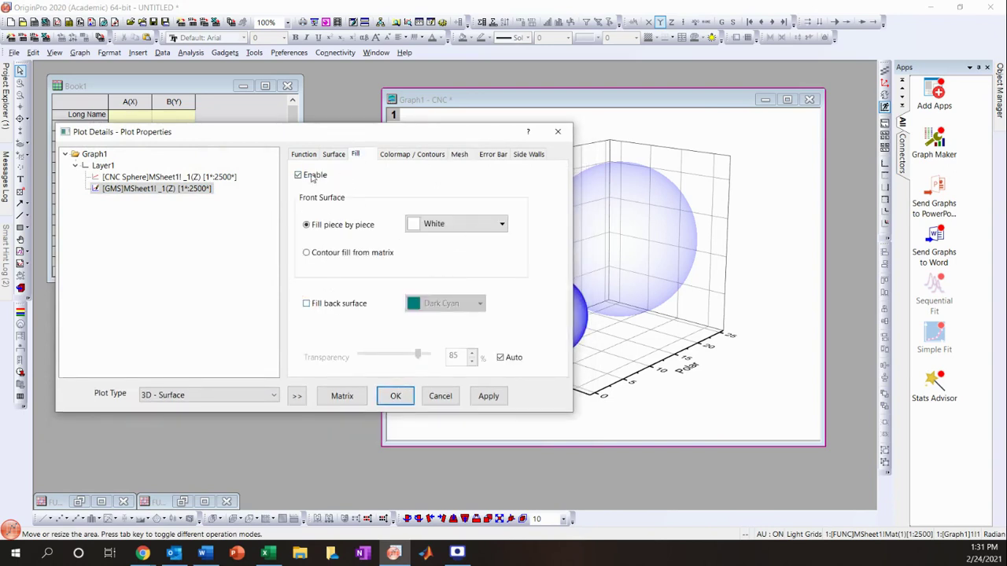
click(333, 154)
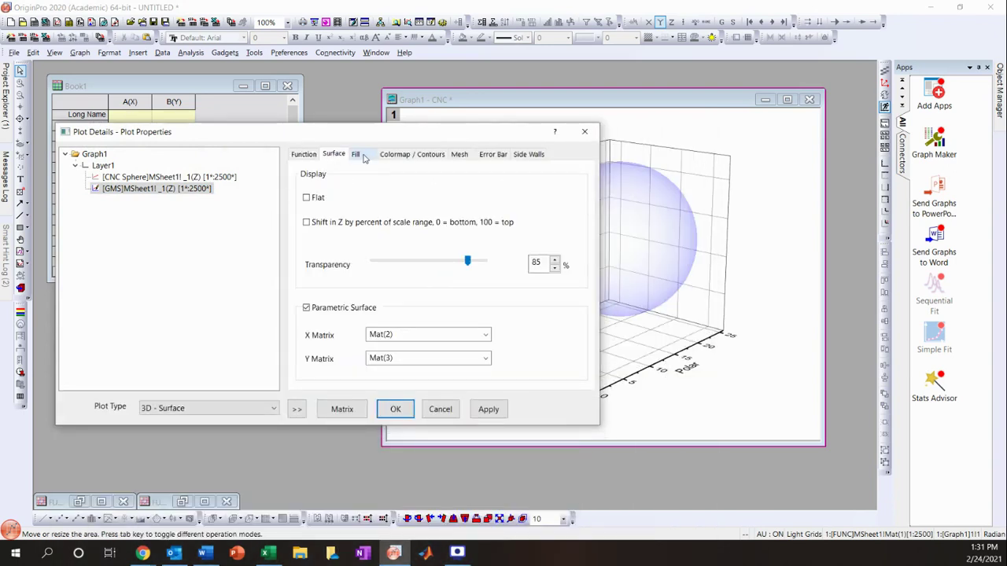
Change the GMS sphere's front fill colour to Green and apply.
click(356, 155)
click(444, 228)
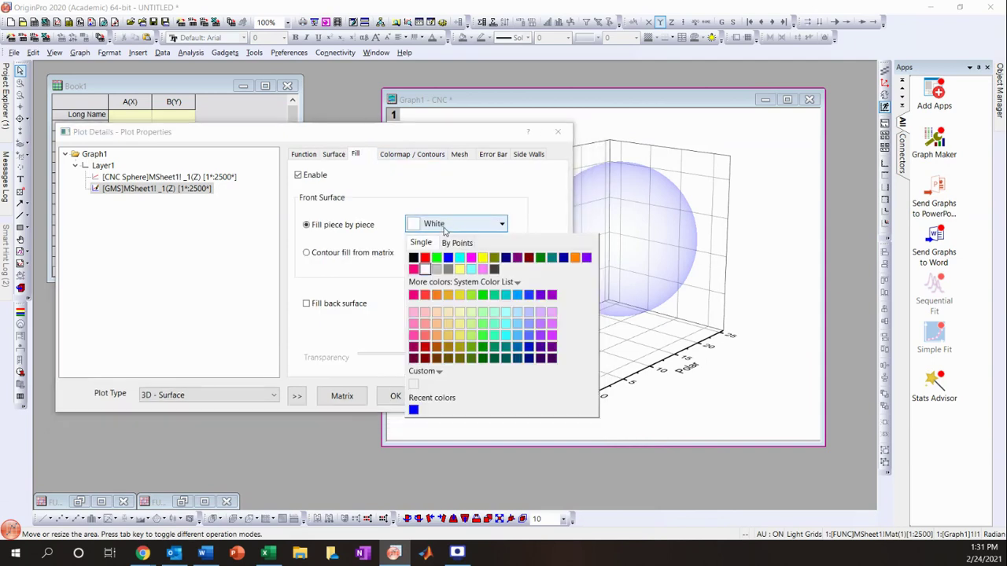
click(441, 225)
click(440, 155)
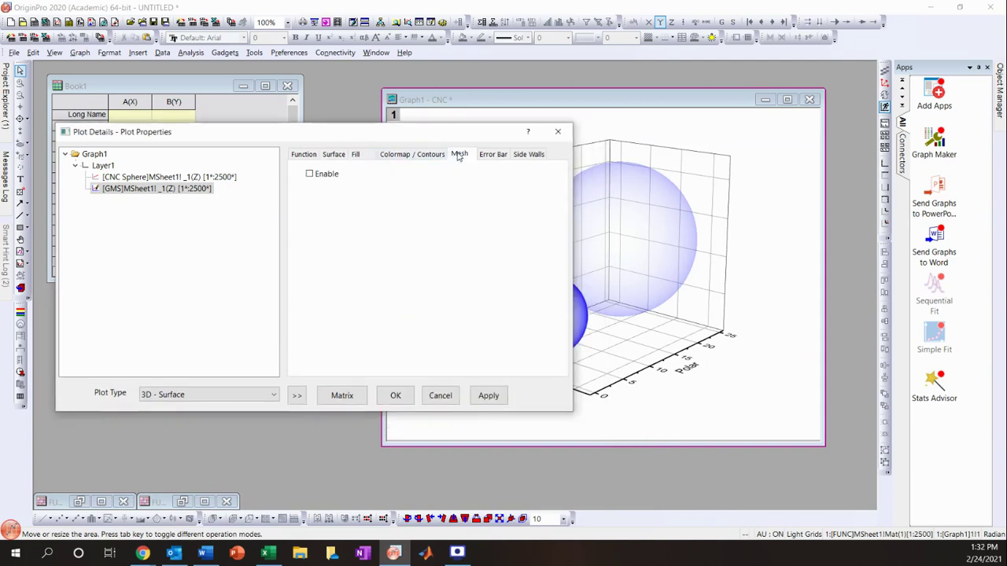
click(356, 154)
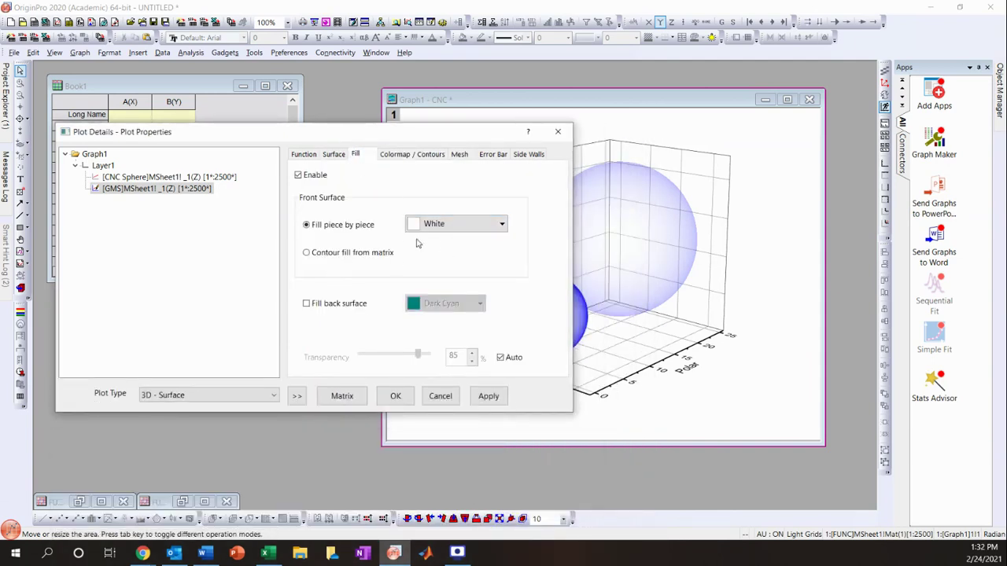
click(437, 224)
click(433, 255)
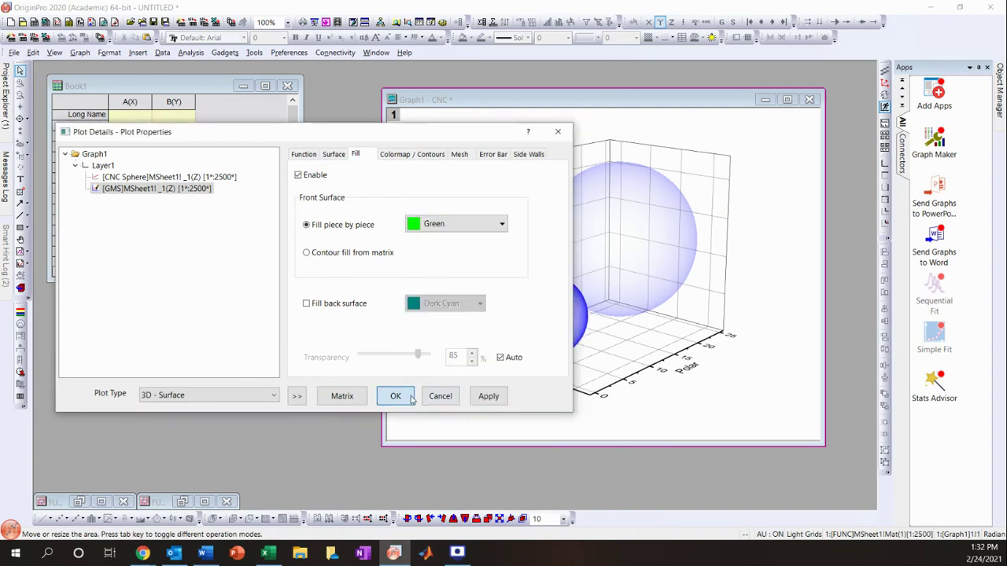
click(405, 396)
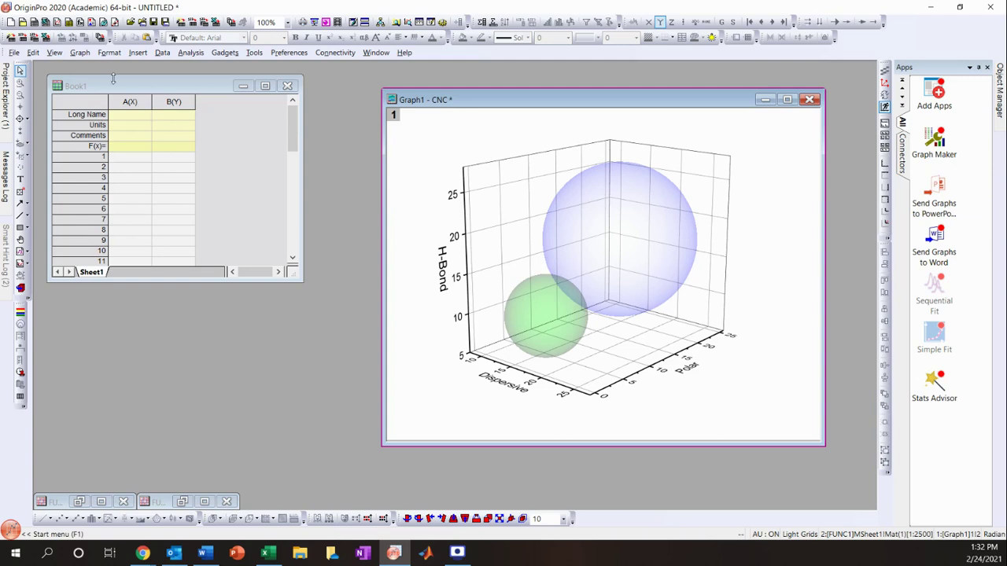
Look through the Graph menu's legend options, then dismiss them without adding a legend.
click(72, 53)
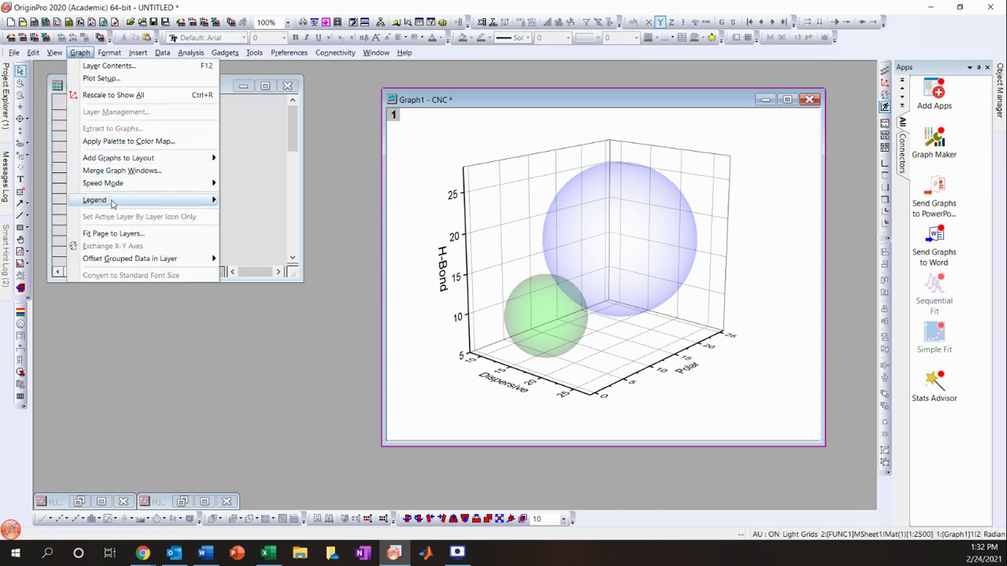
mouse_move(114, 202)
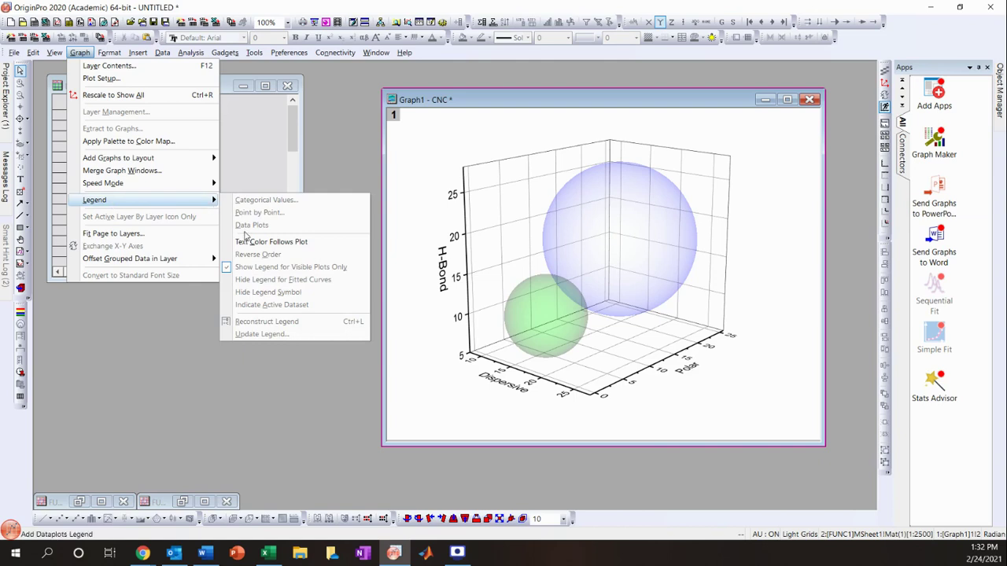
click(575, 120)
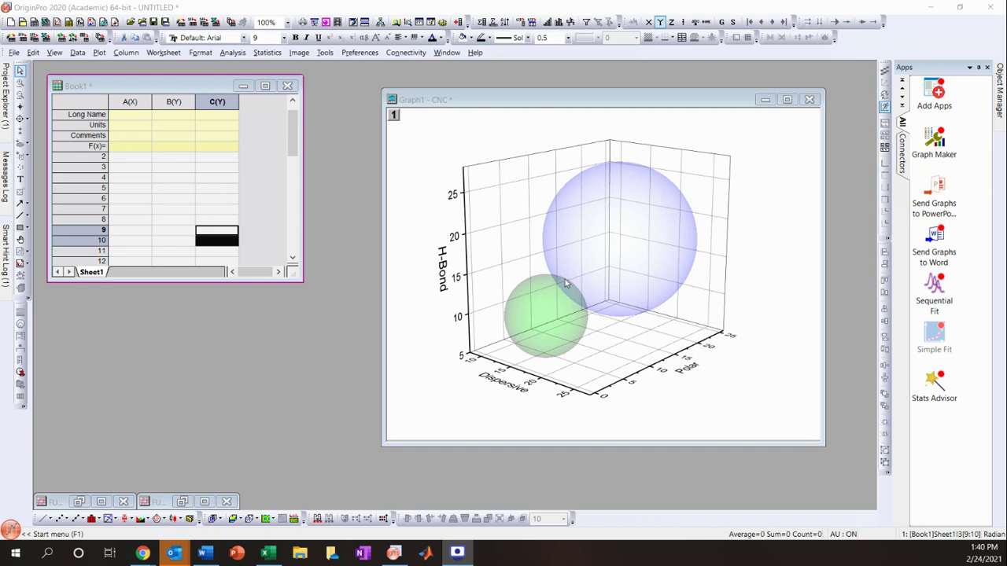
Select column C in Book1 and add a fourth column, D(Y).
click(118, 158)
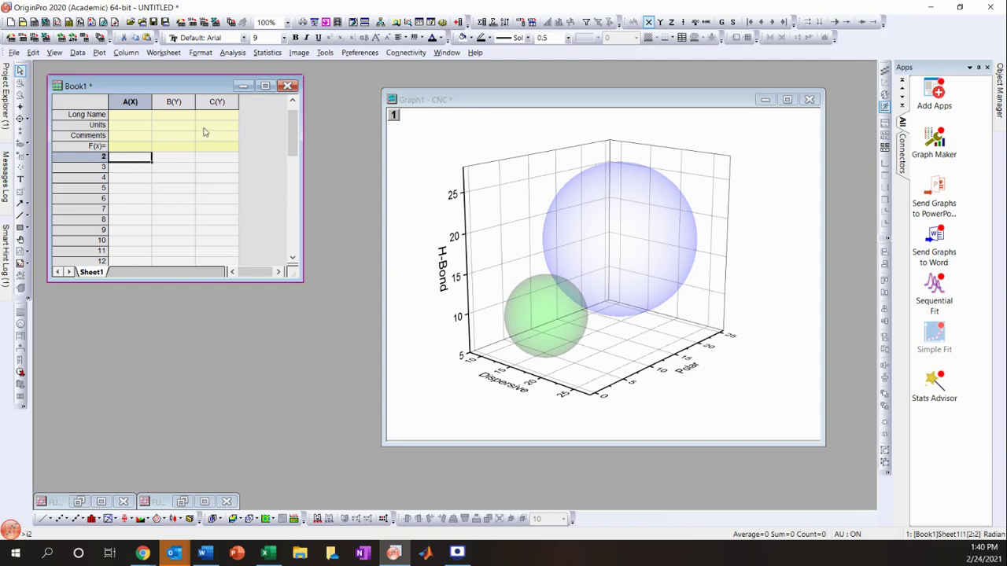
click(218, 103)
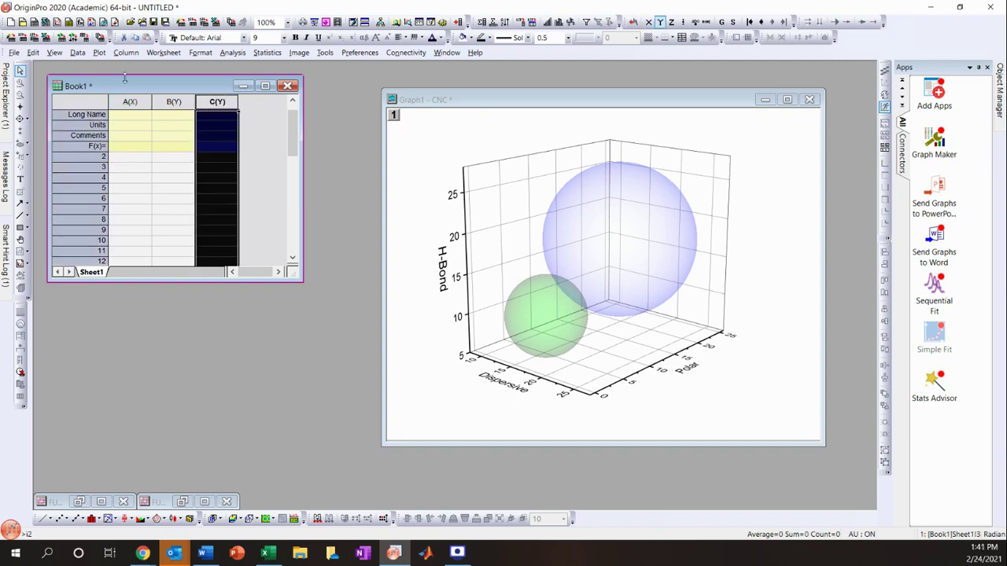
click(131, 101)
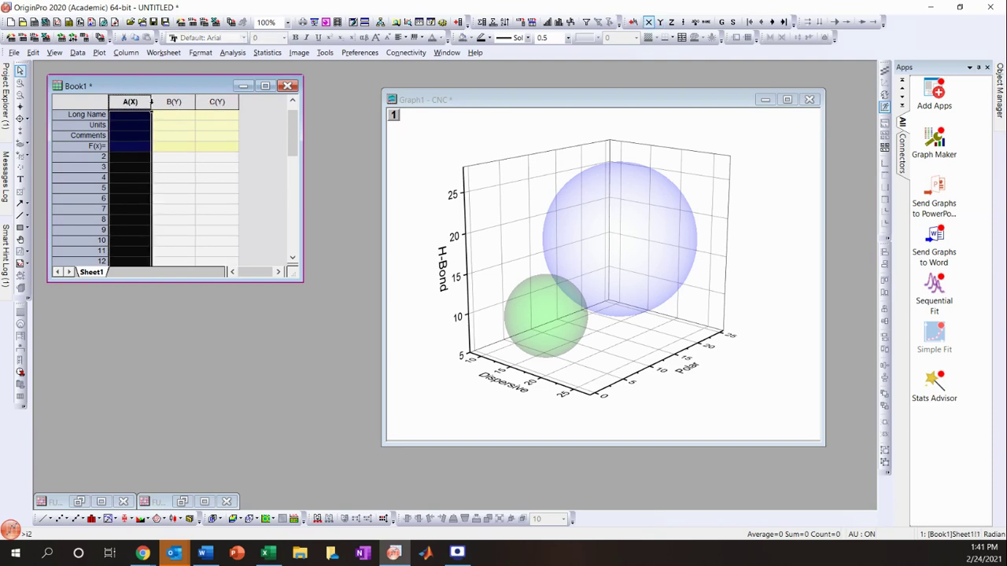
shift+click(174, 102)
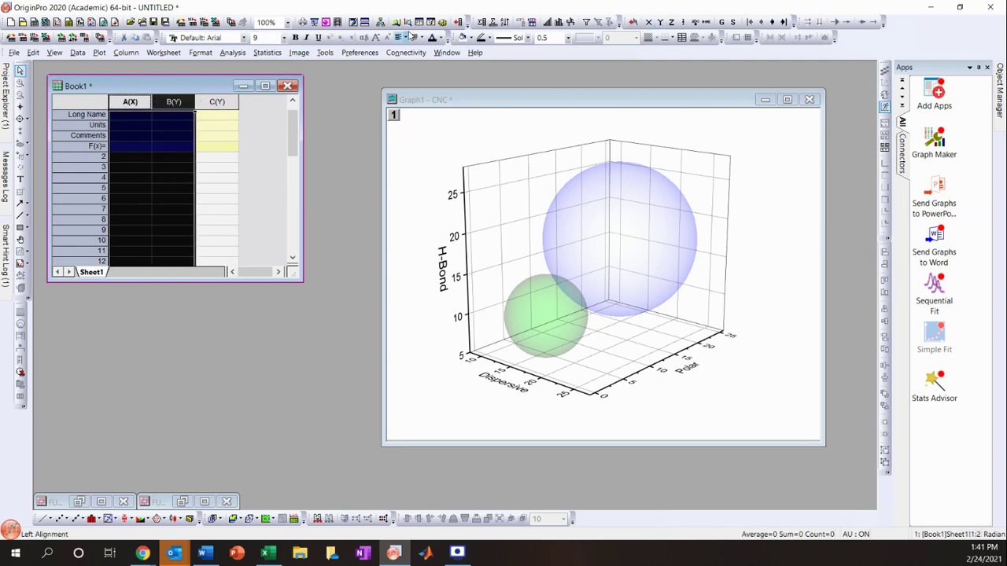
click(215, 101)
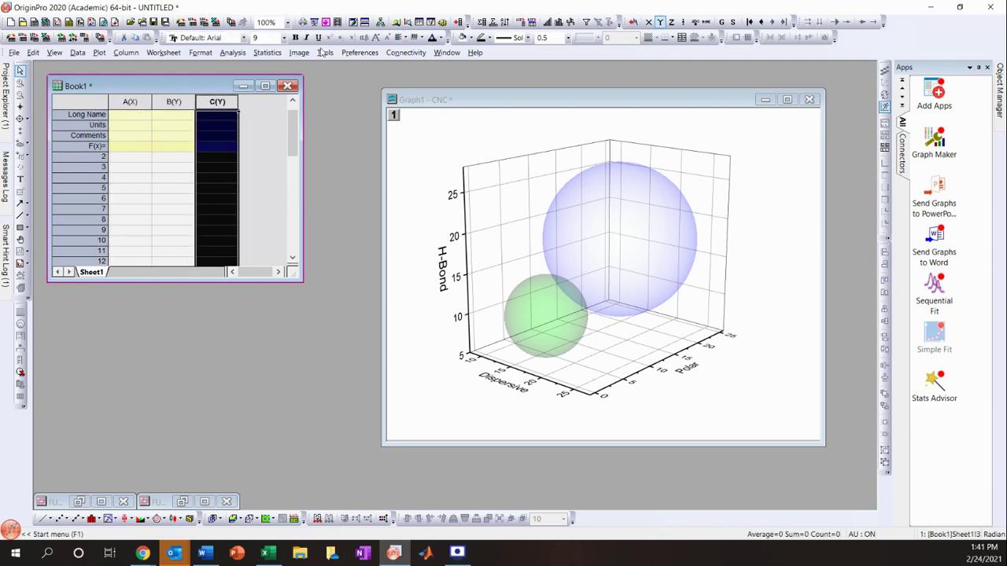
click(461, 22)
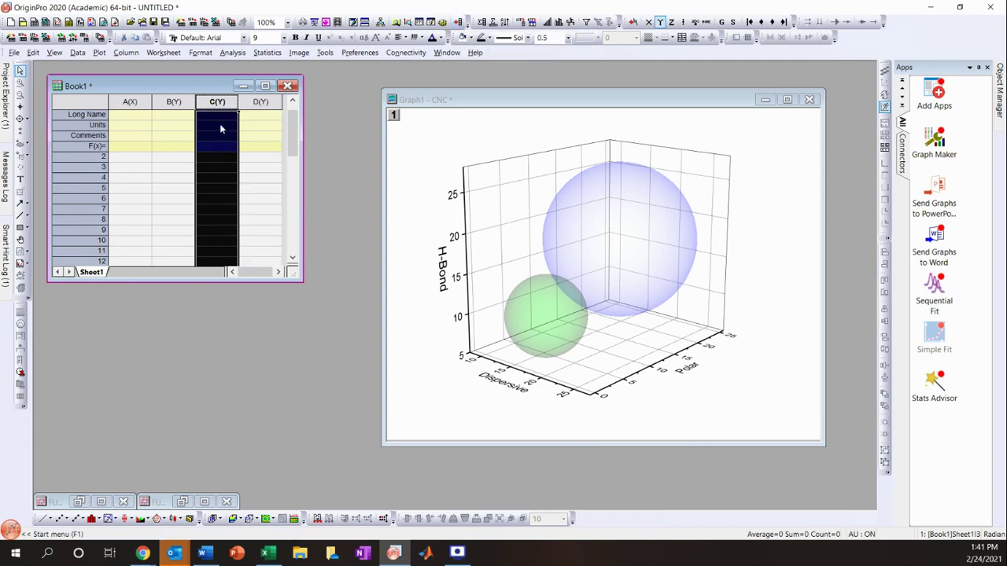
Enter 17, 3.4 and 10.6 into cells A1, B1 and C1.
drag(131, 159, 208, 158)
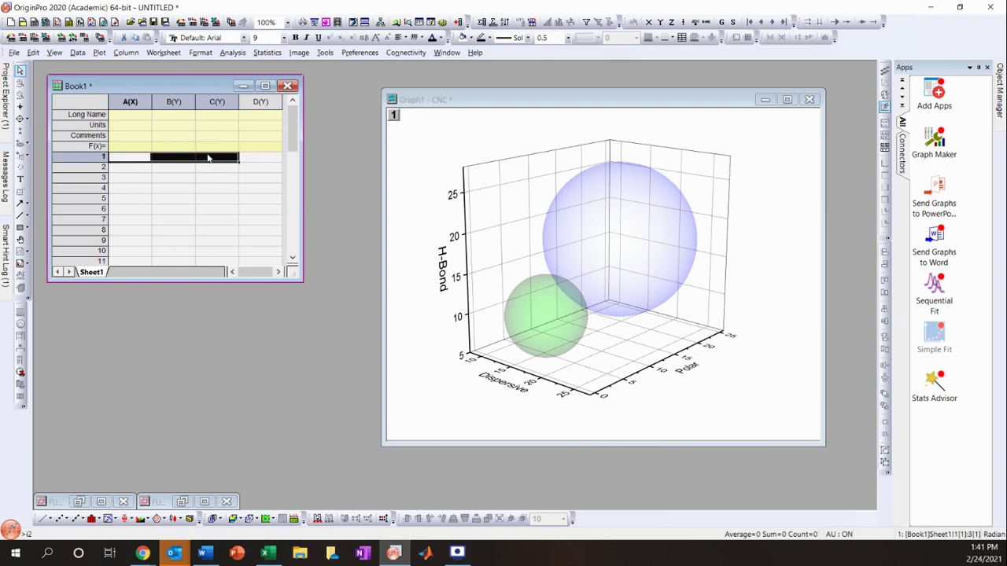
click(131, 162)
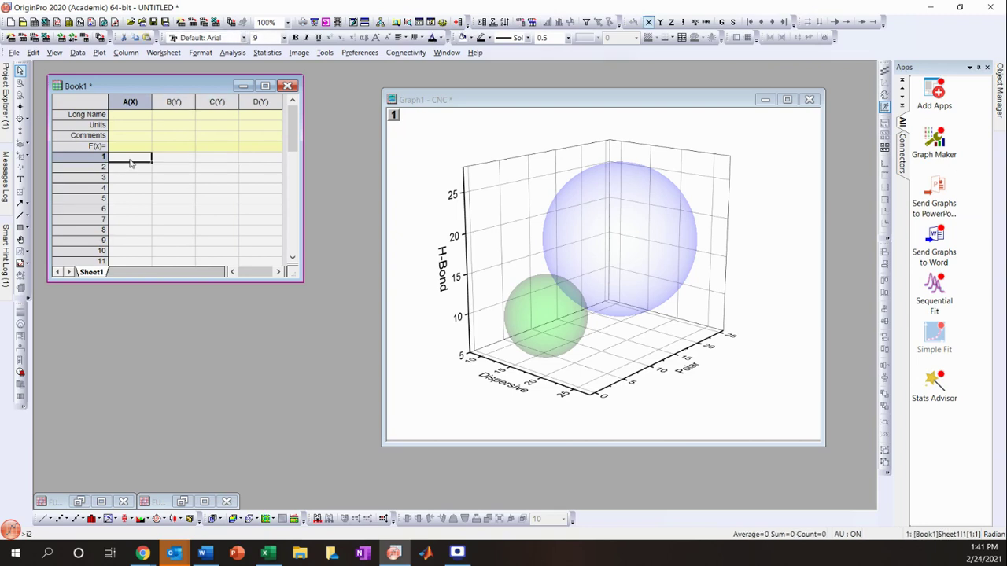
text(17)
key(Tab)
text(3.4)
key(Tab)
text(10)
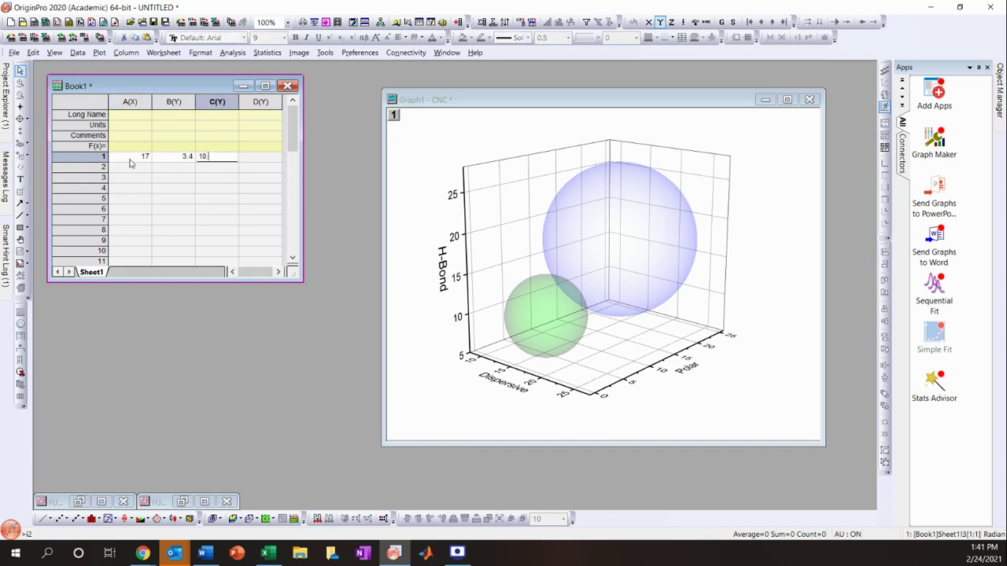
text(.6)
key(Return)
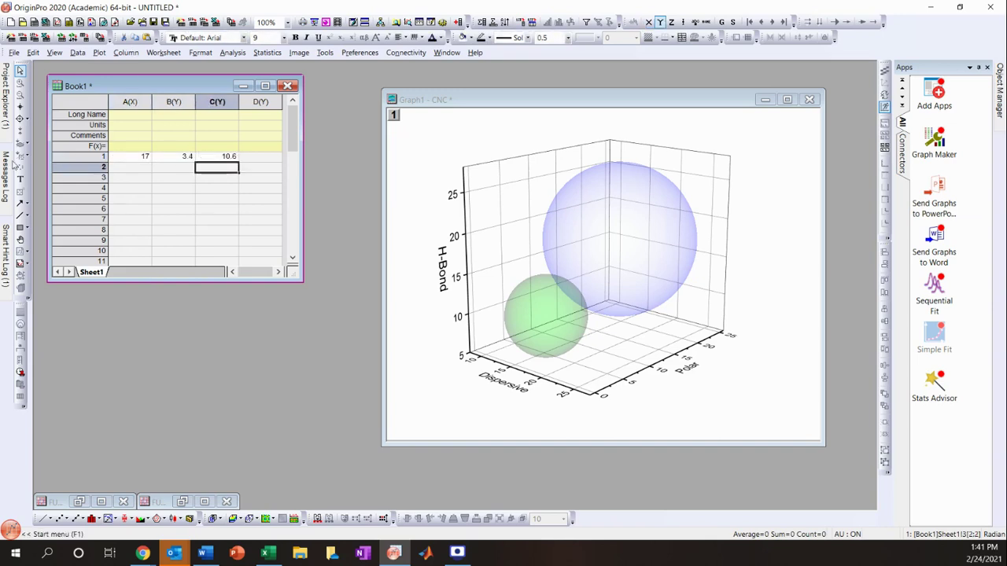
click(131, 167)
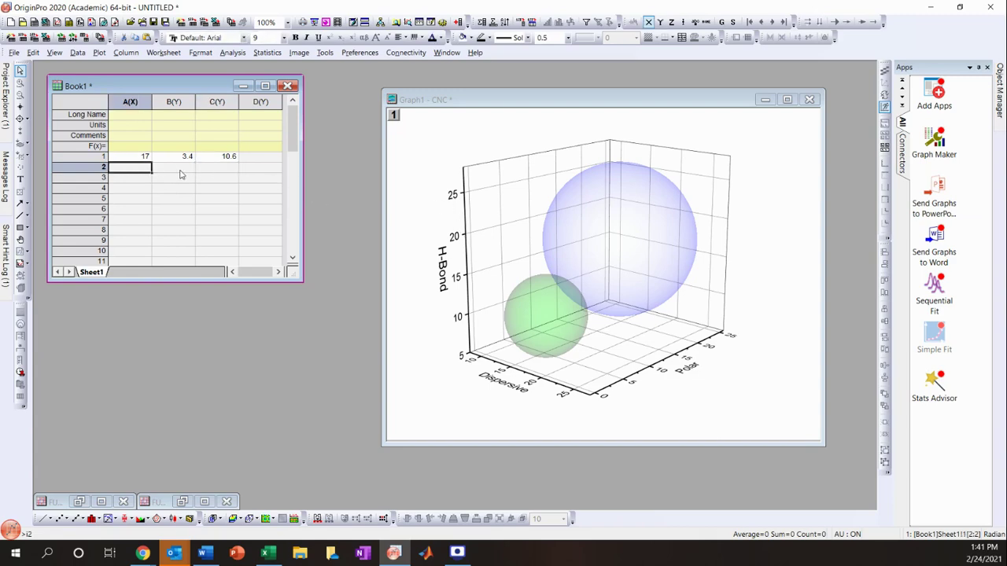
Plot Book1's columns A, B, C as X, Y, Z of a 3D scatter on the sphere layer.
right_click(510, 210)
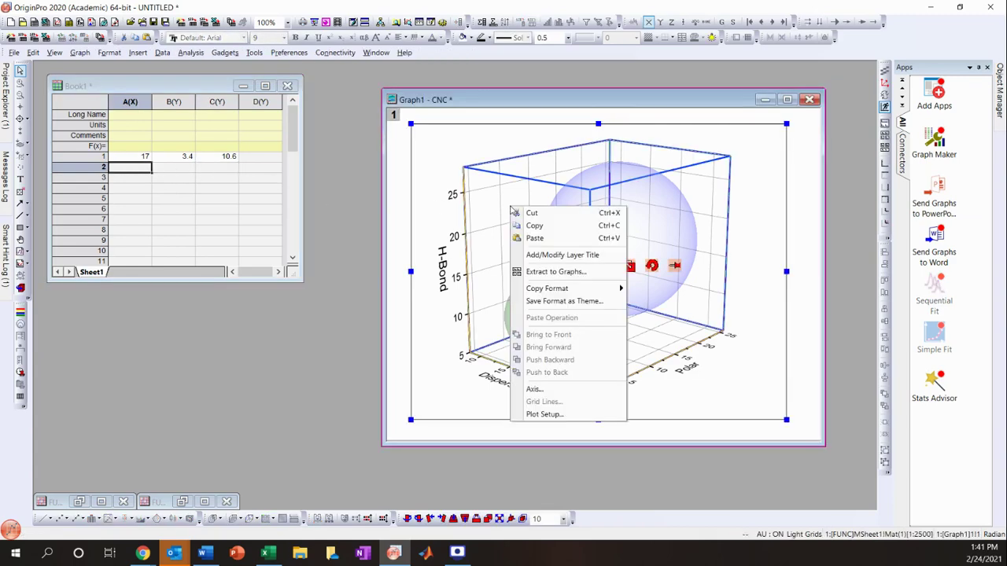
click(538, 415)
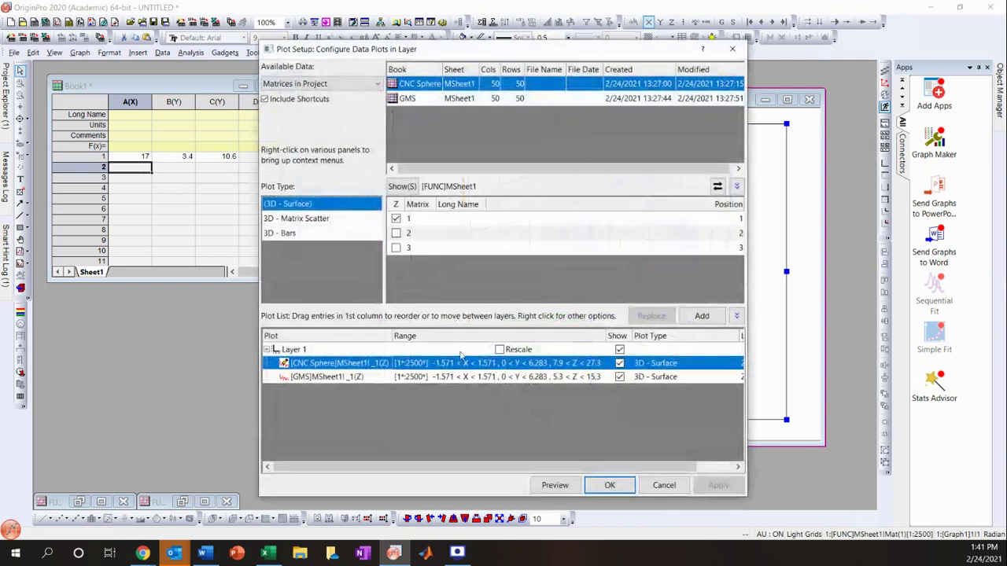
click(304, 84)
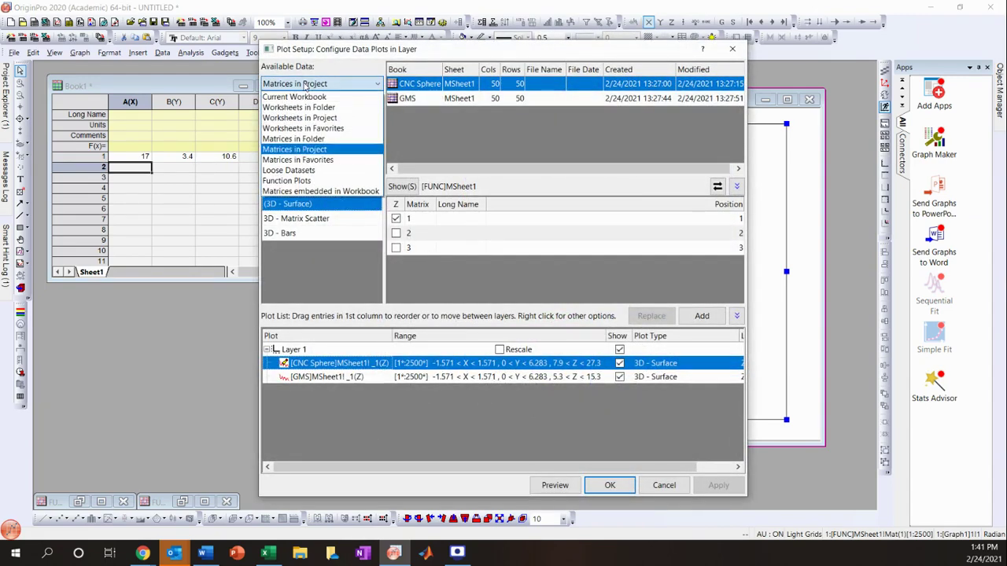
click(319, 117)
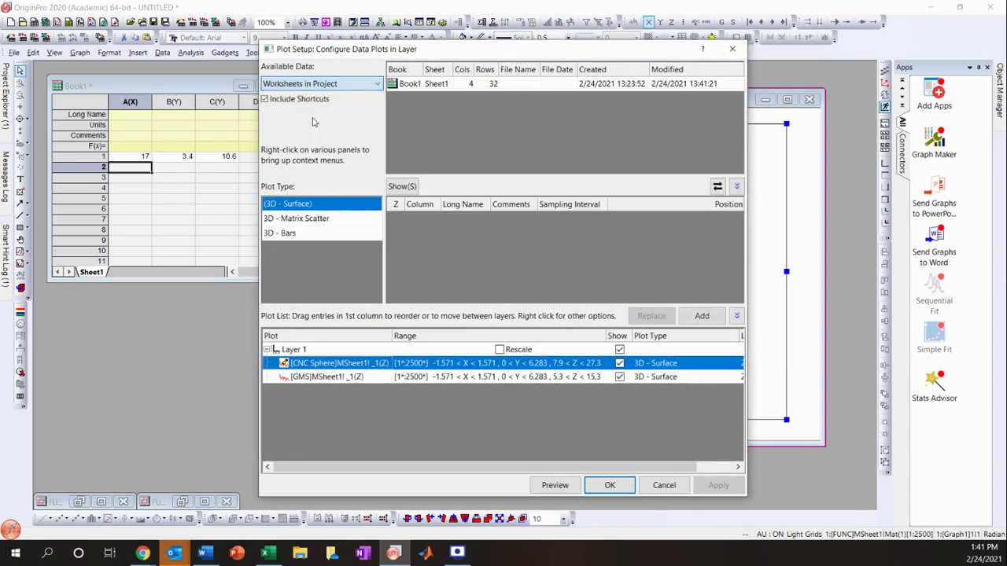
click(423, 84)
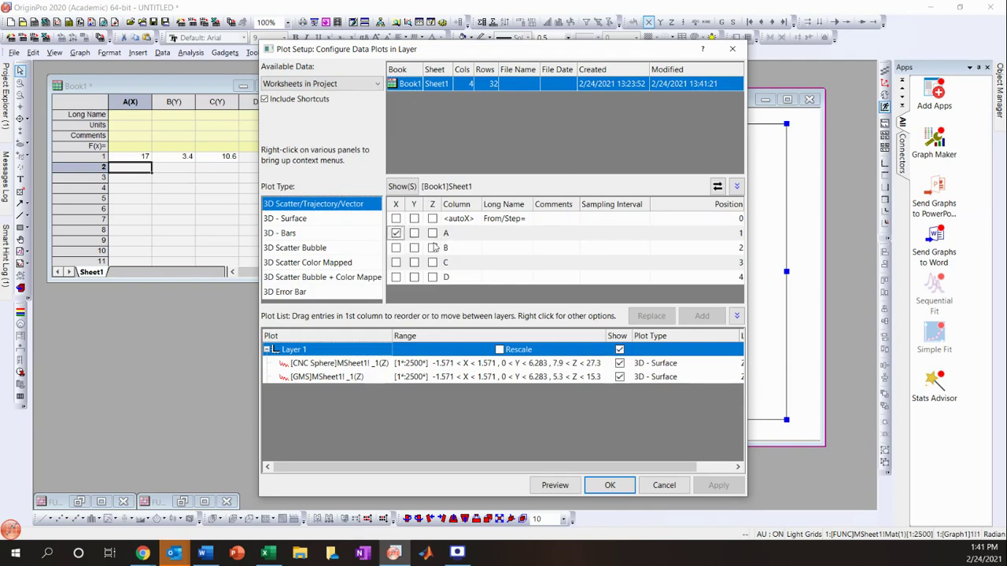
click(414, 248)
click(433, 263)
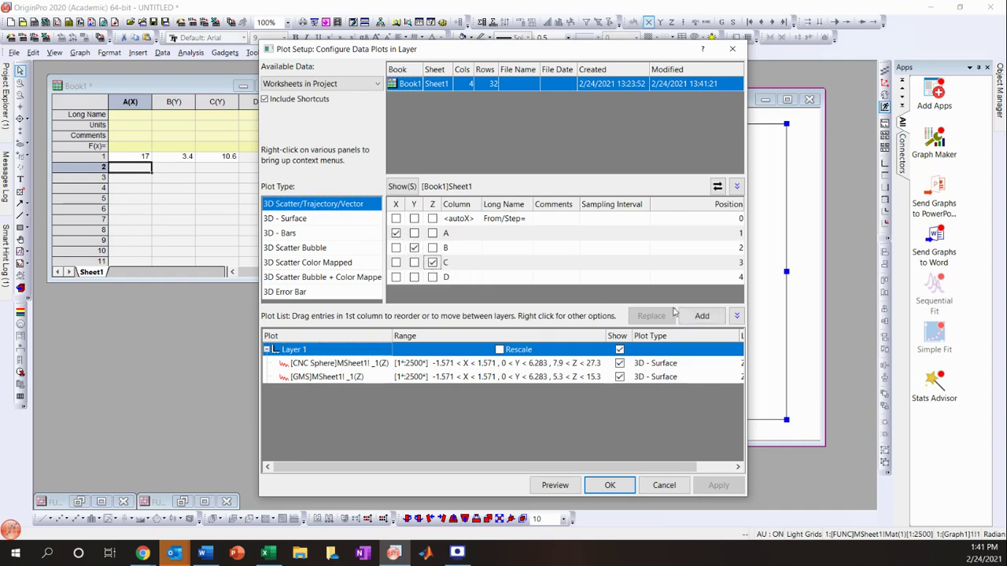
click(702, 316)
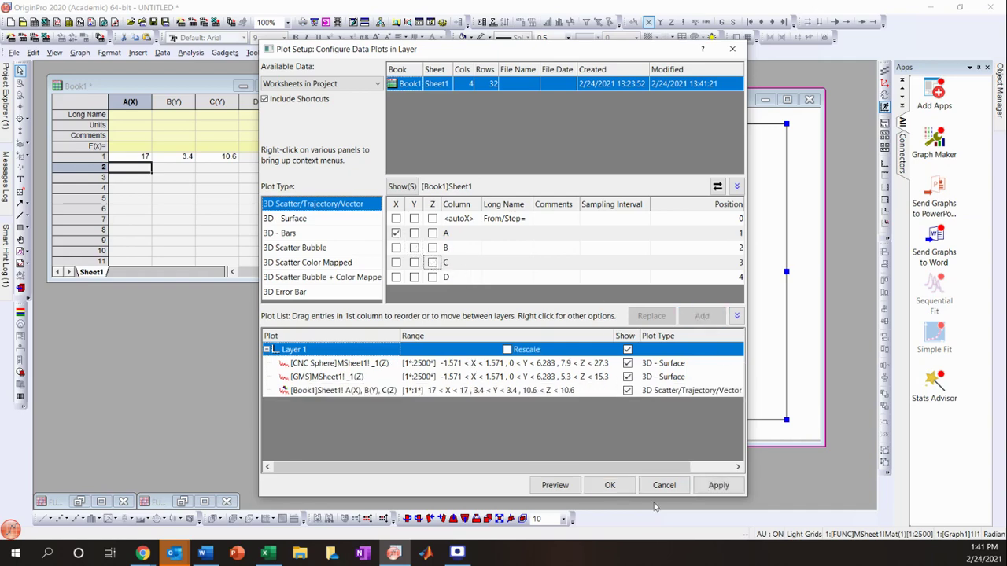
click(606, 486)
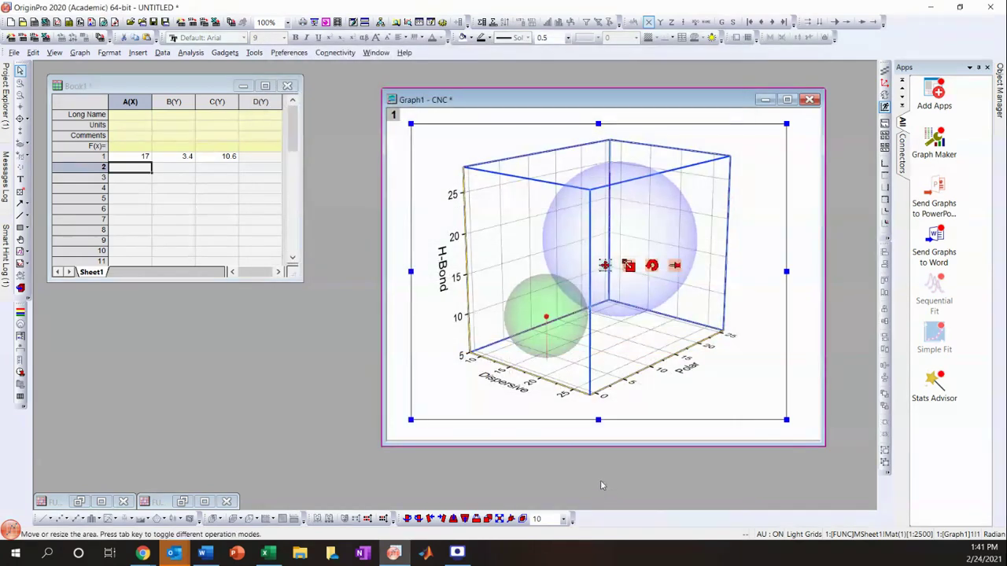
Select the green sphere, then reopen the layer's Plot Setup and cancel it unchanged.
click(546, 321)
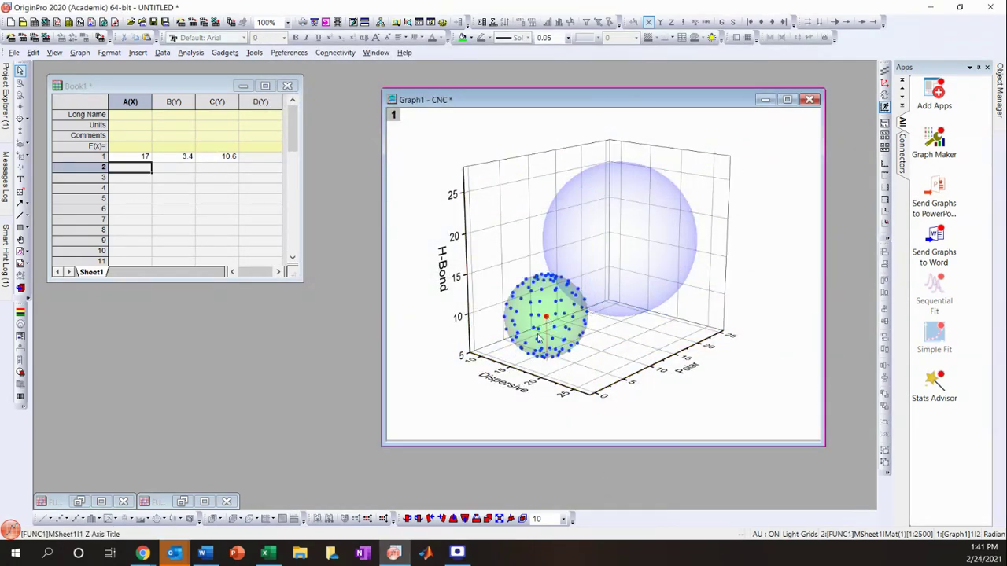
click(512, 318)
click(661, 324)
right_click(621, 341)
click(649, 333)
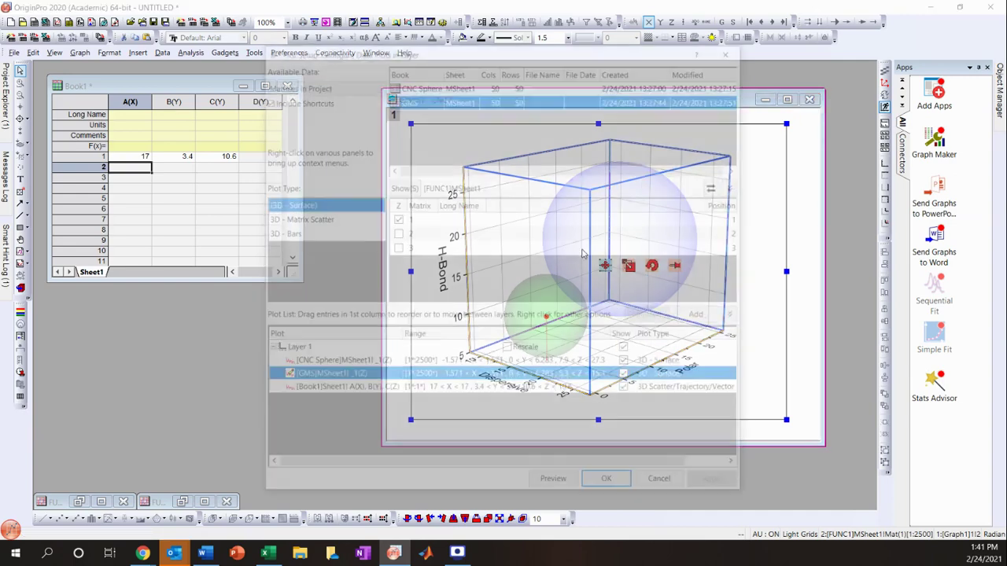
key(Escape)
click(641, 309)
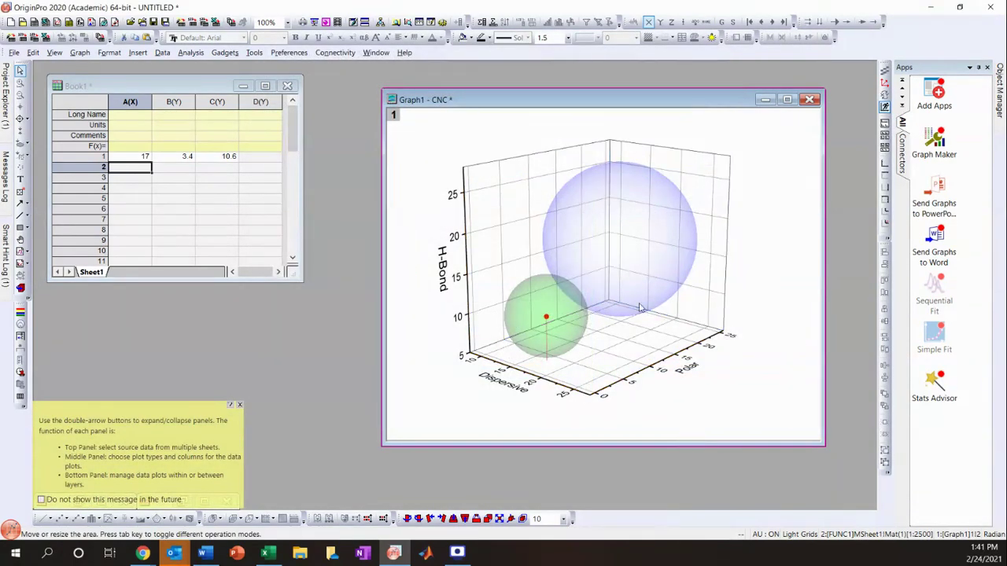
Open the sphere plots' Plot Details and reposition the dialog to keep the graph visible.
double_click(632, 225)
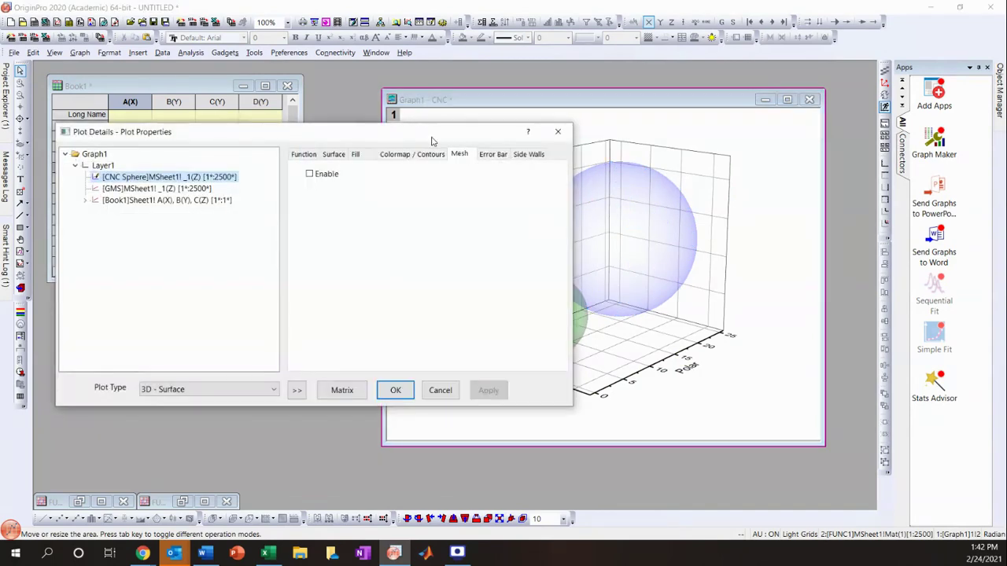
drag(523, 140, 474, 178)
double_click(631, 228)
drag(392, 175, 375, 255)
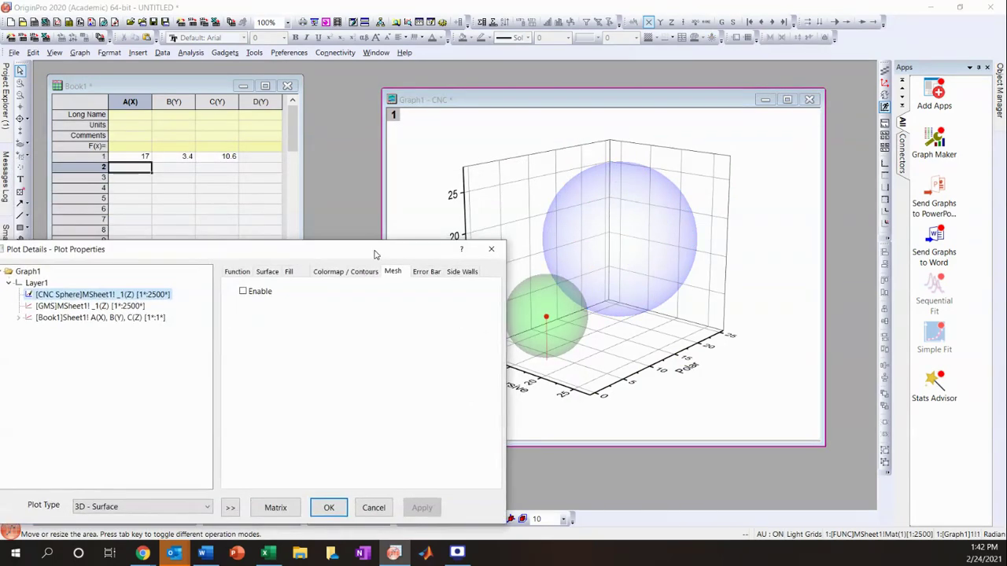
click(490, 248)
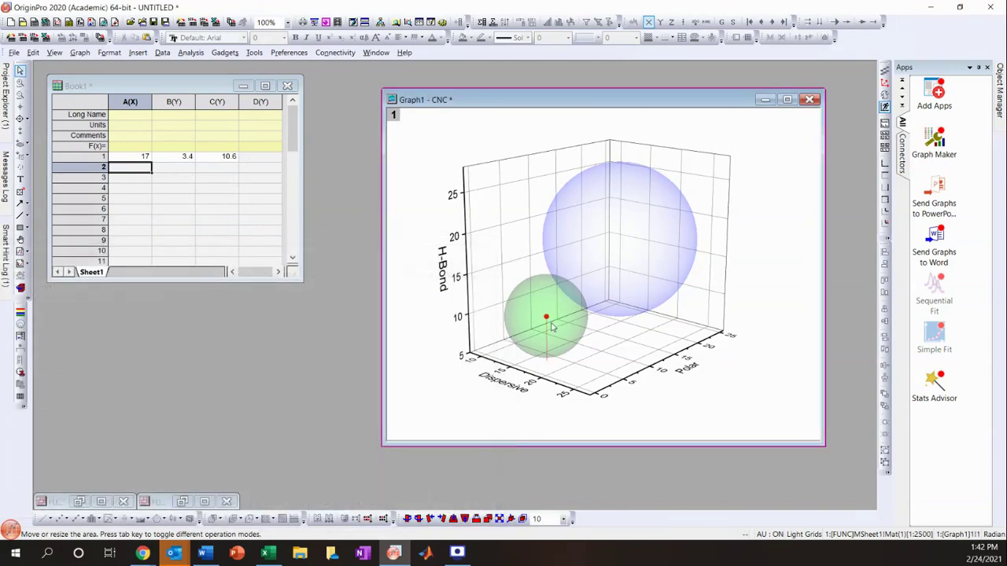
click(545, 319)
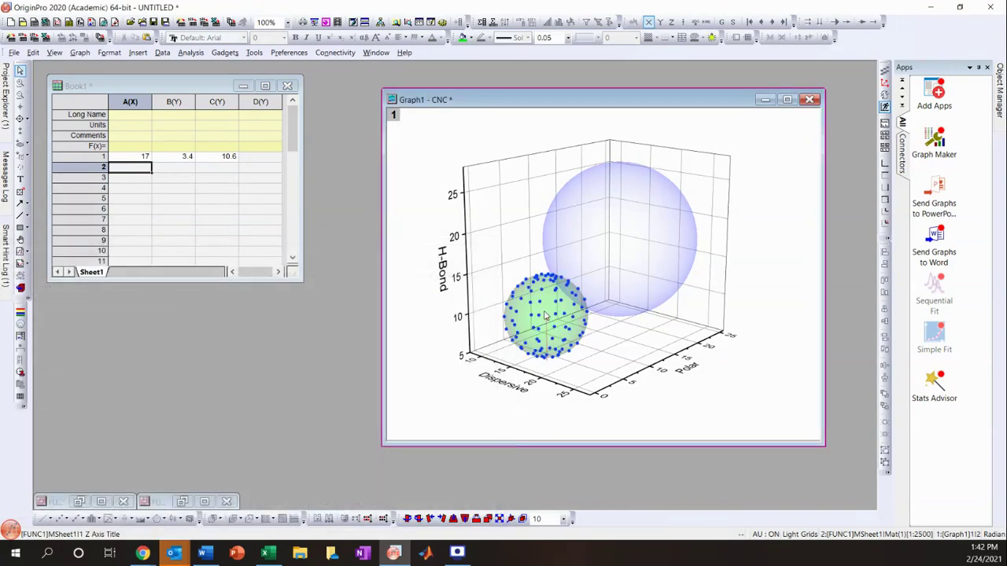
double_click(545, 312)
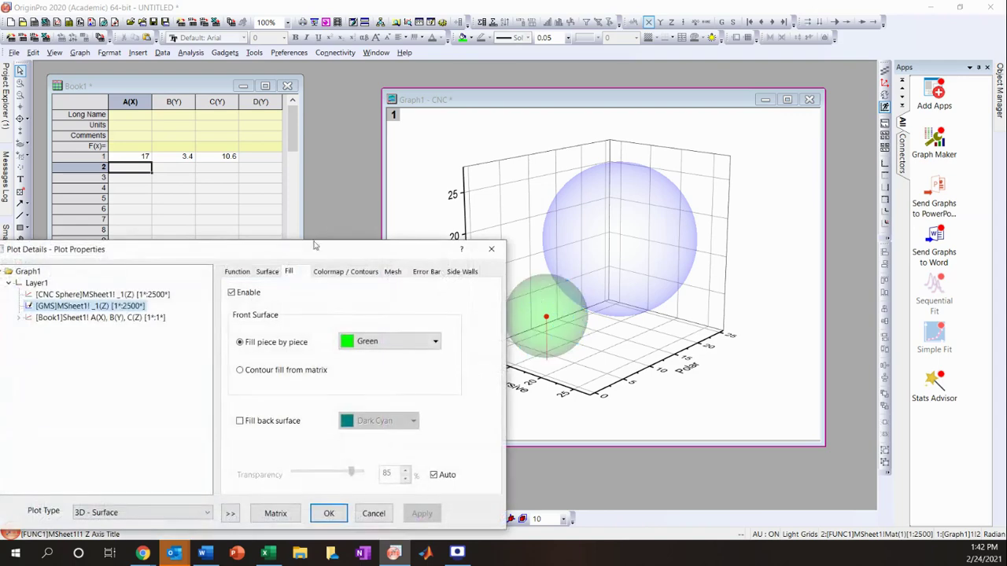
drag(305, 257, 517, 85)
Turn off the Z-parallel drop line on the Book1 scatter's Original plot.
click(295, 147)
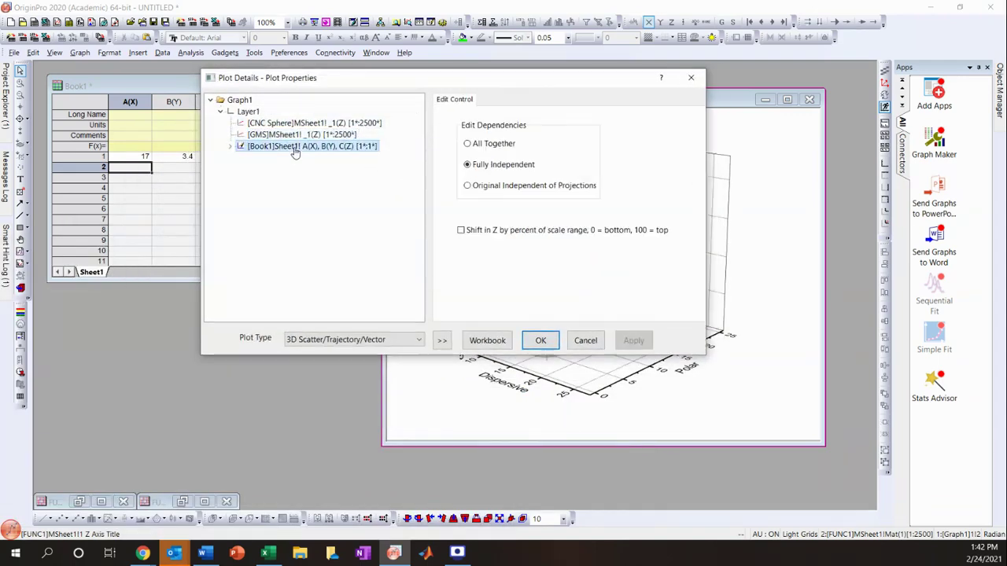
click(230, 147)
click(230, 147)
click(231, 147)
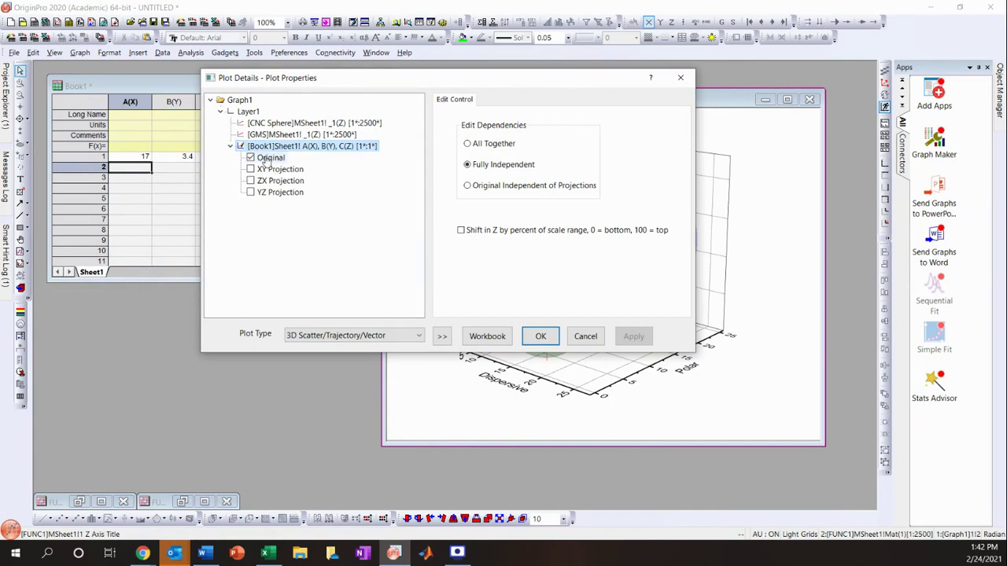
click(268, 159)
click(512, 104)
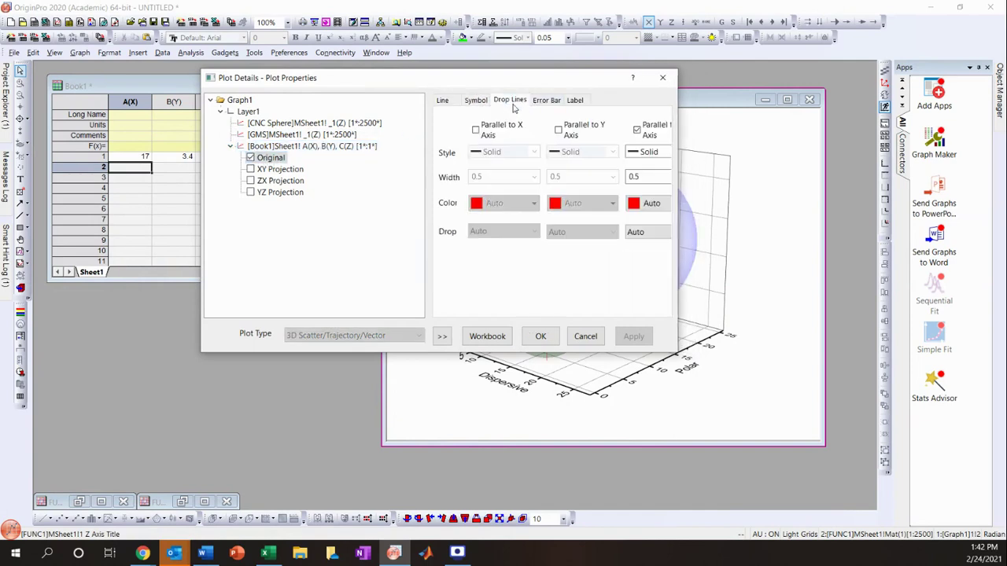
click(637, 131)
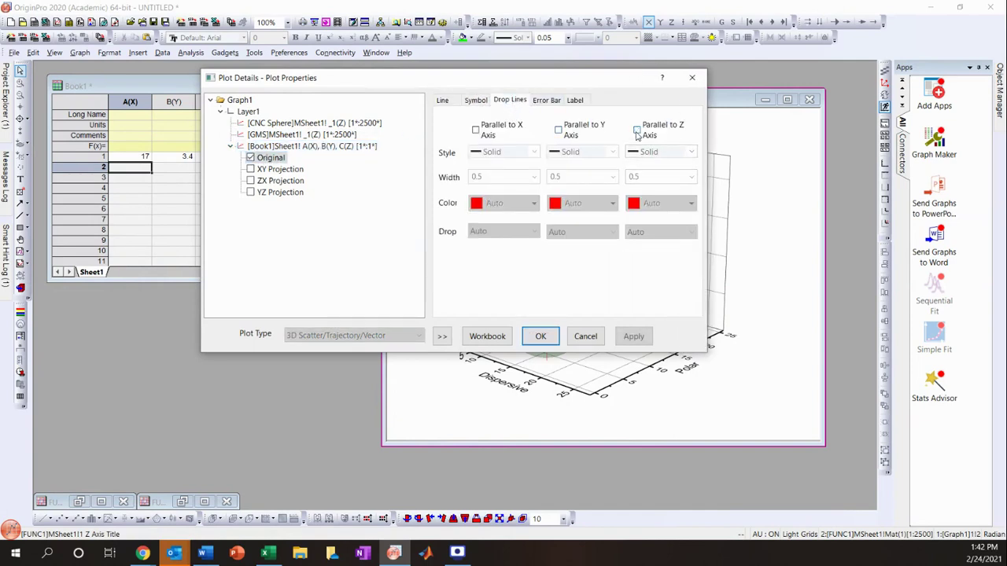
click(541, 338)
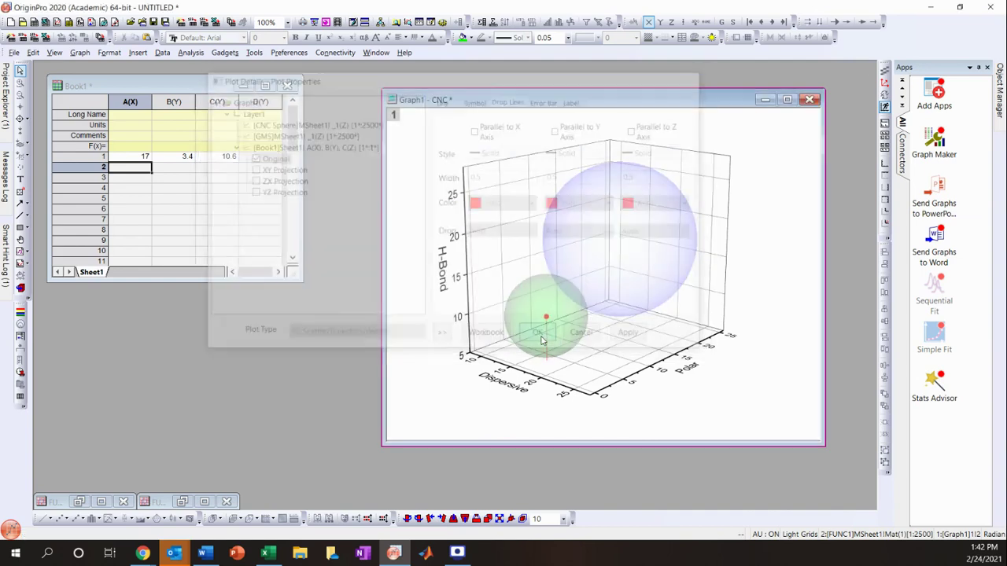
Give the Book1 worksheet the long name NY6 via its Properties.
right_click(131, 89)
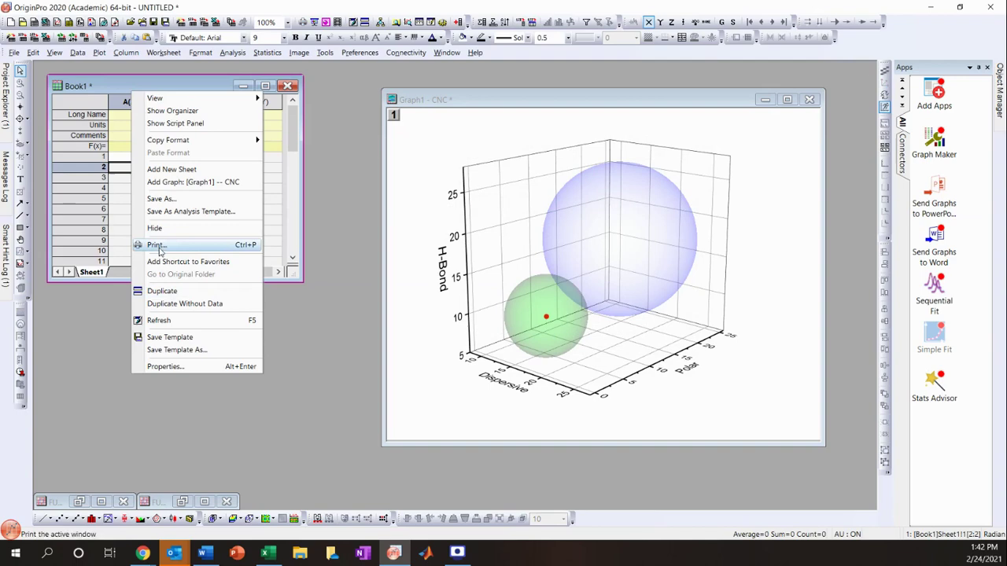
click(165, 366)
text(NY6)
key(Return)
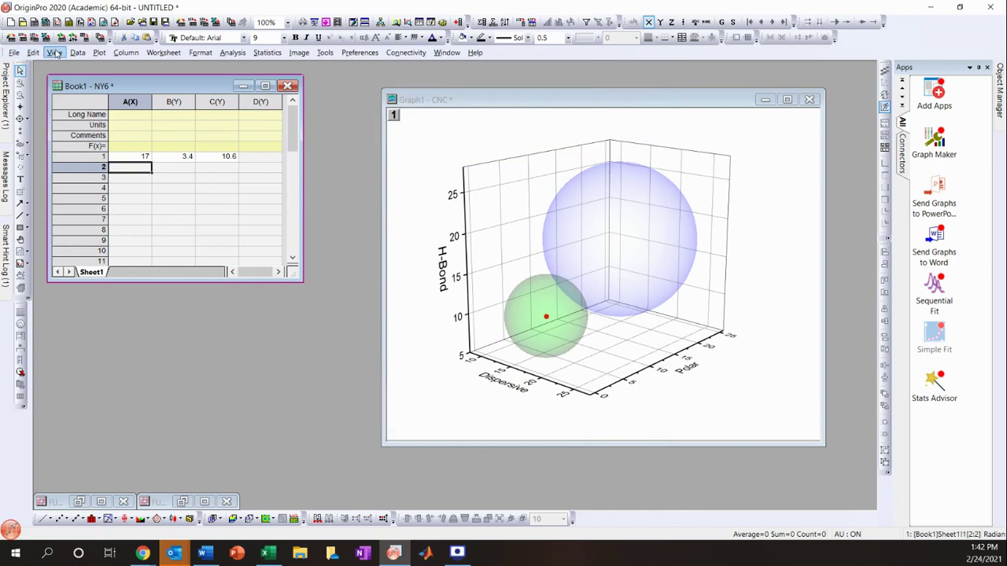
Undo the NY6 rename and bring up the File menu's new-item options.
click(14, 51)
mouse_move(33, 52)
click(47, 68)
click(14, 52)
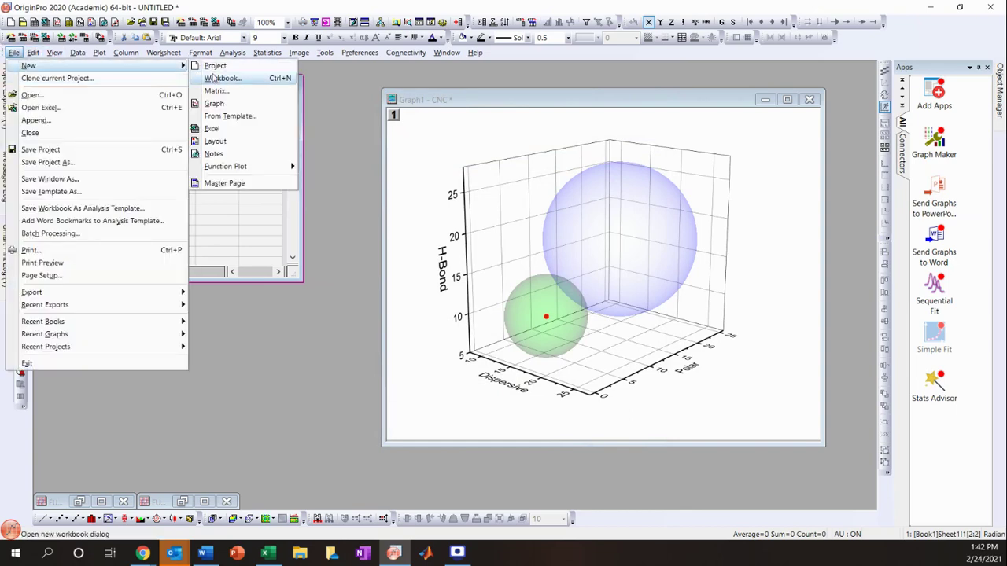
Create a new blank workbook and add a third column to it.
click(214, 78)
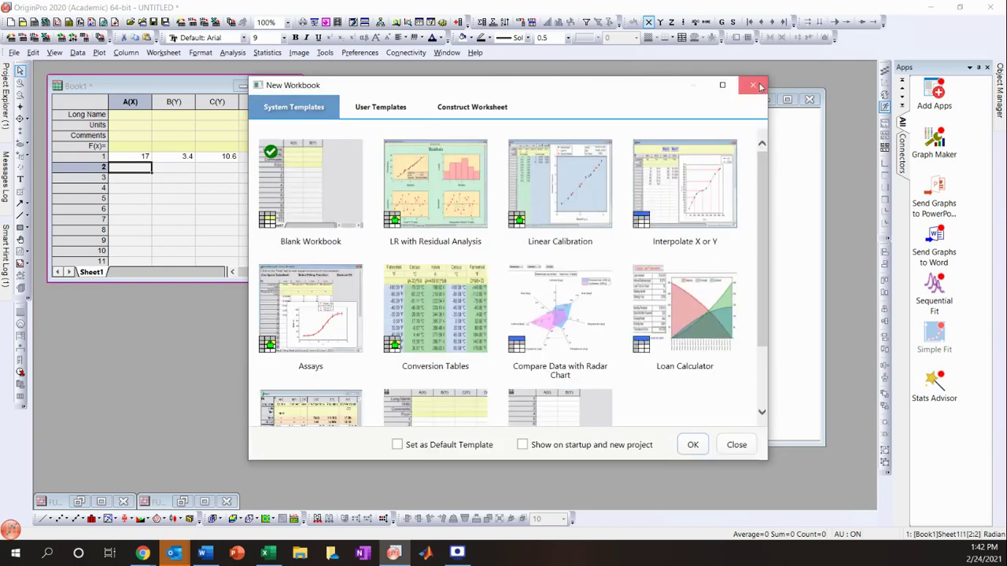
click(753, 85)
click(14, 52)
mouse_move(67, 69)
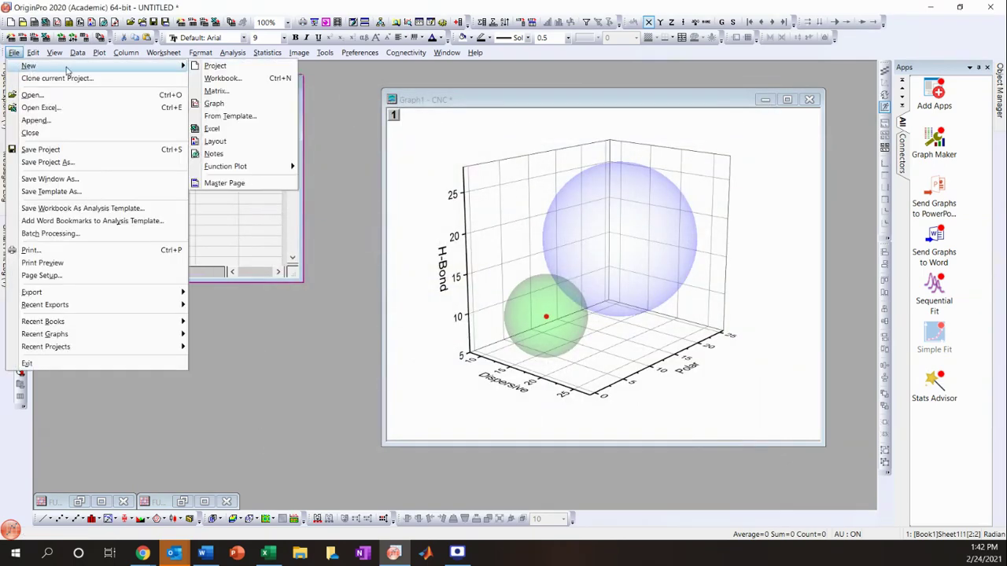
click(224, 79)
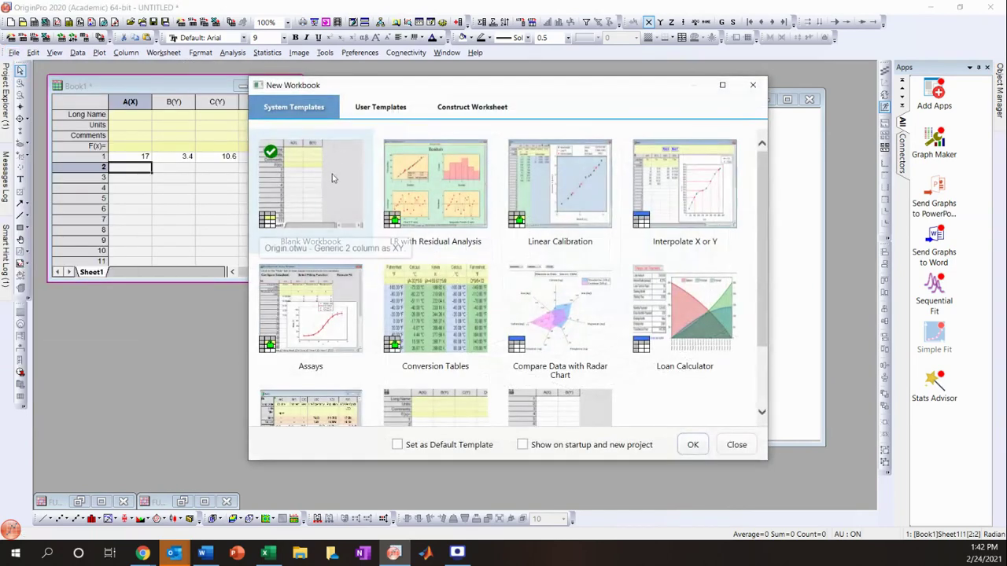
click(692, 444)
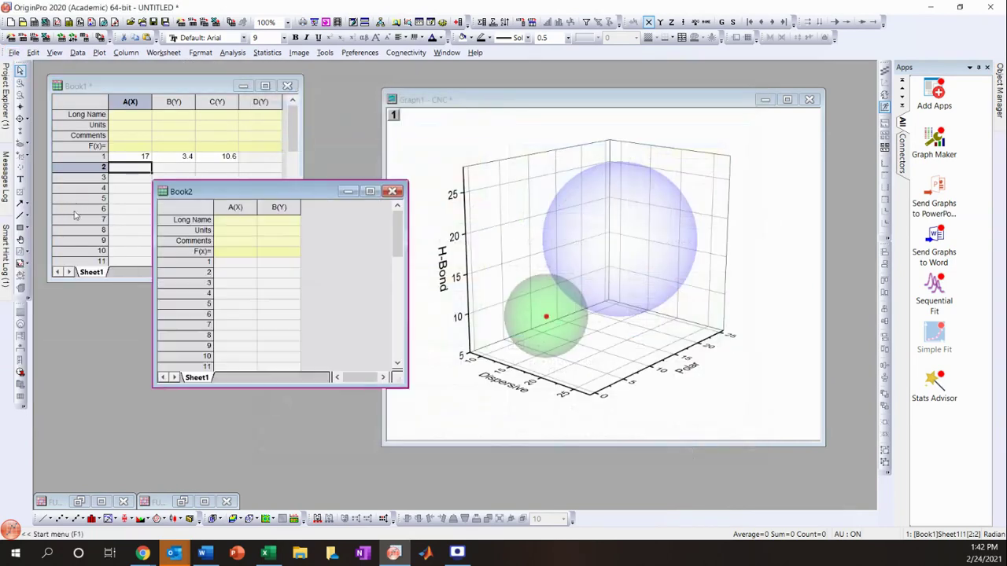
click(278, 224)
key(ctrl+d)
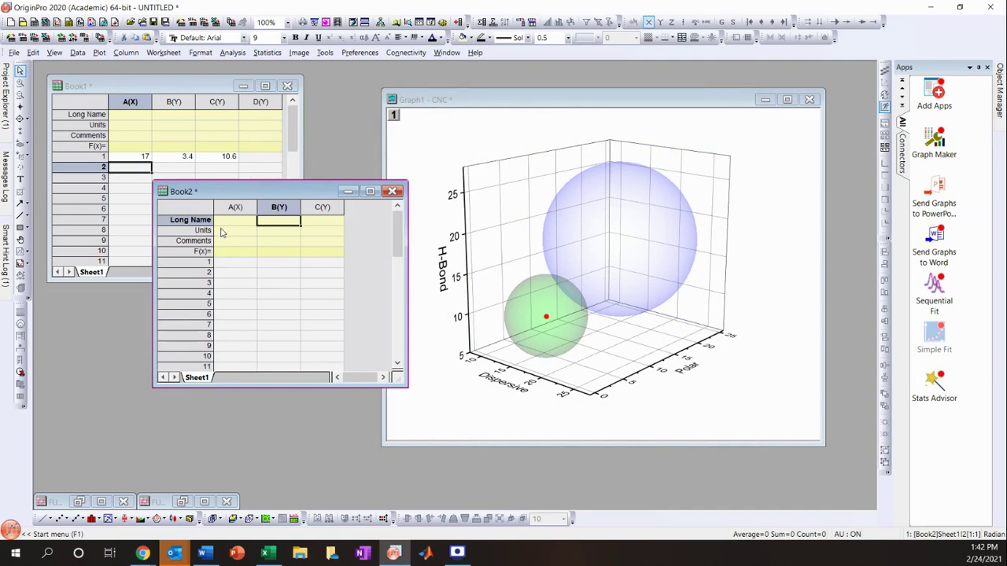
Set the new workbook's long name to EVOH.
right_click(212, 202)
click(240, 473)
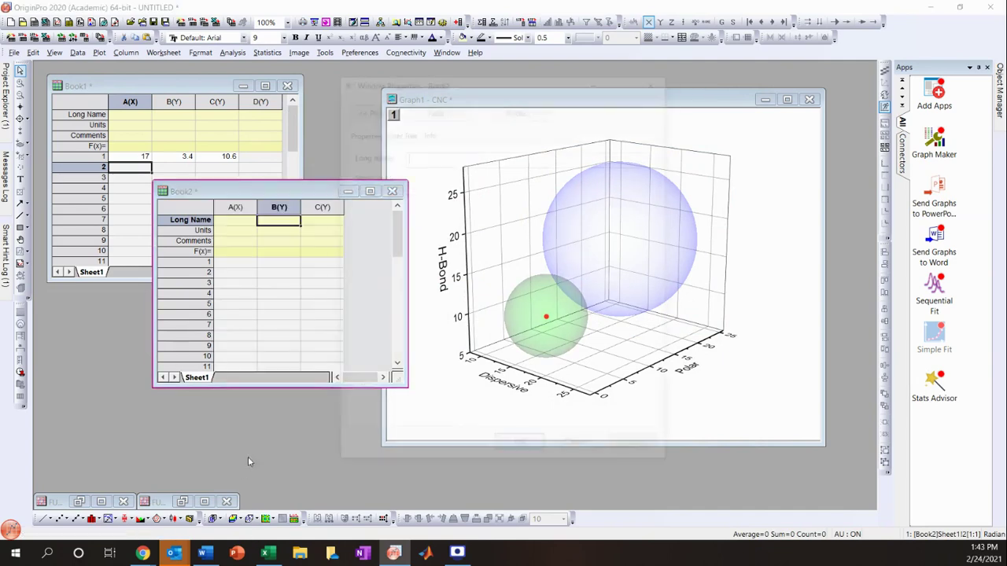
text(EVOH)
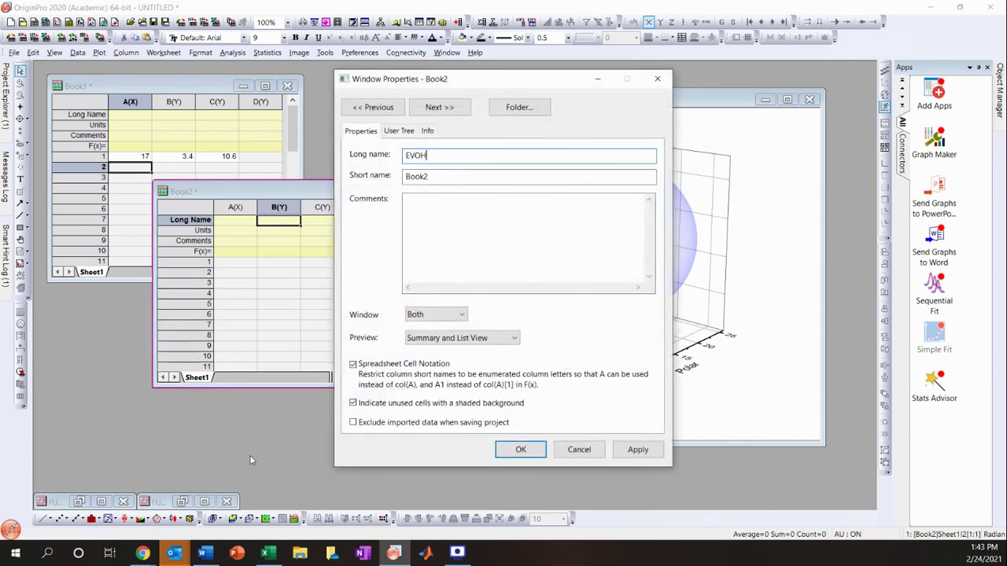
key(Return)
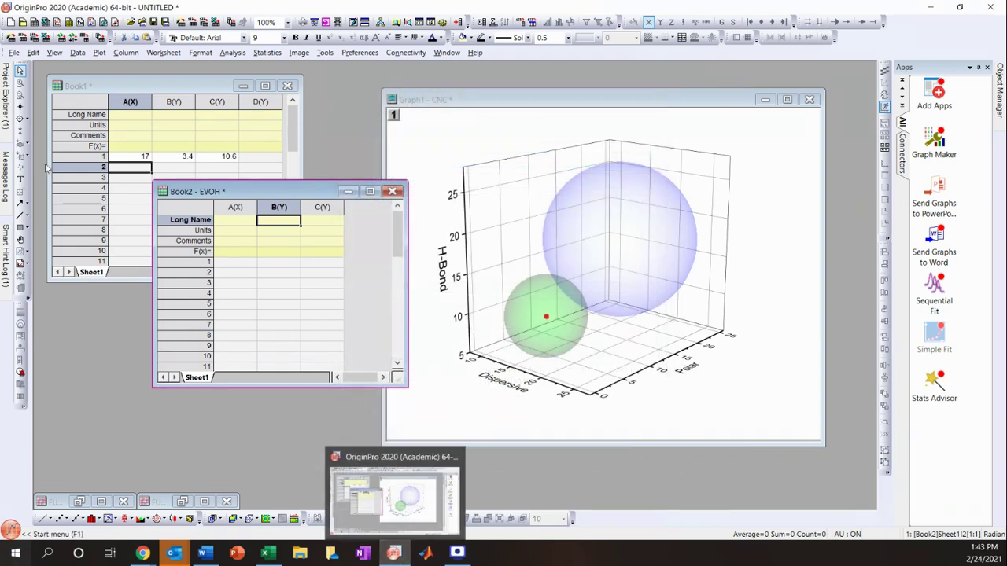
Enter 20.5, 10.5 and 12.3 into row 1 of columns A, B and C.
click(225, 263)
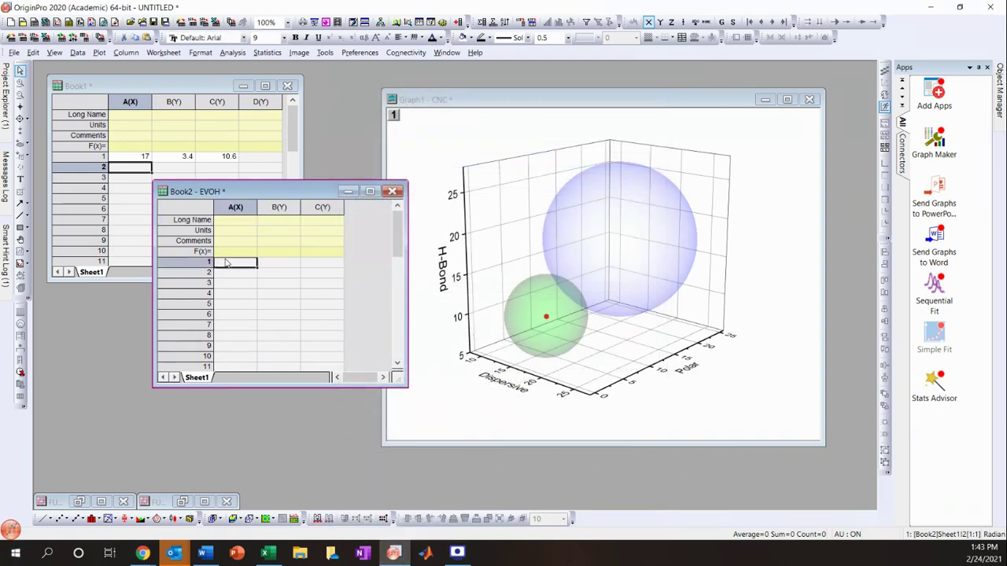
text(20.)
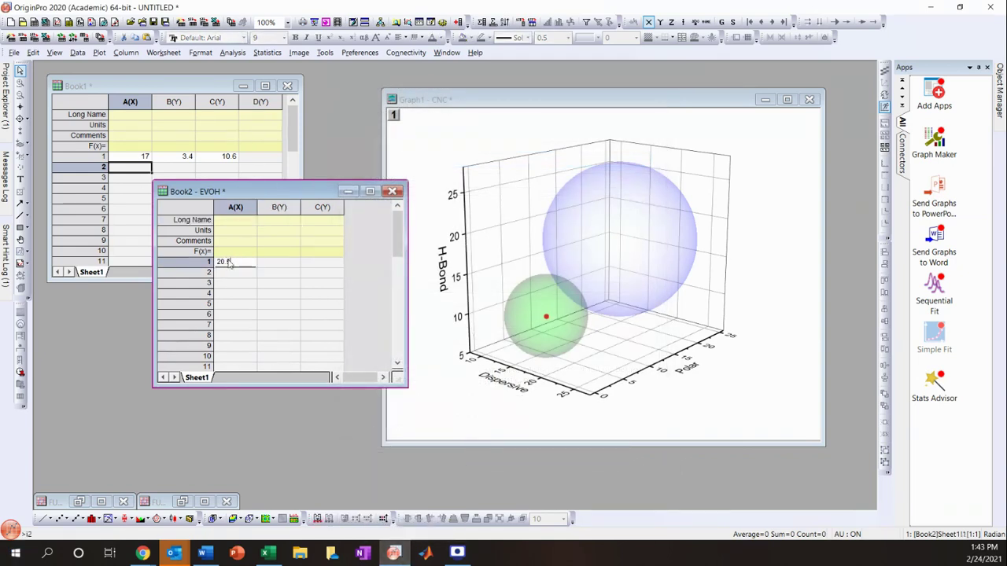
text(5)
key(Tab)
text(10.5)
key(Tab)
text(12.4)
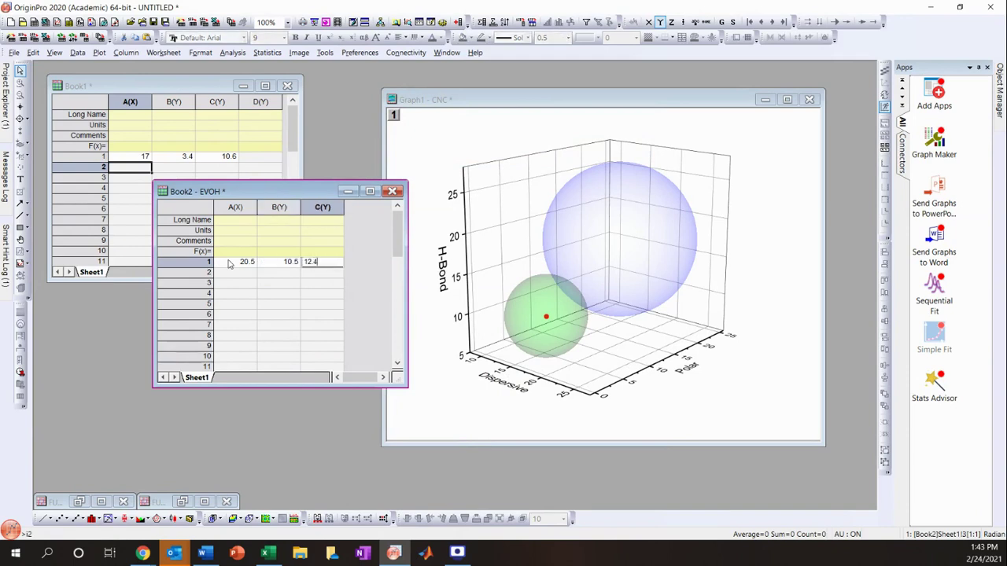
click(322, 325)
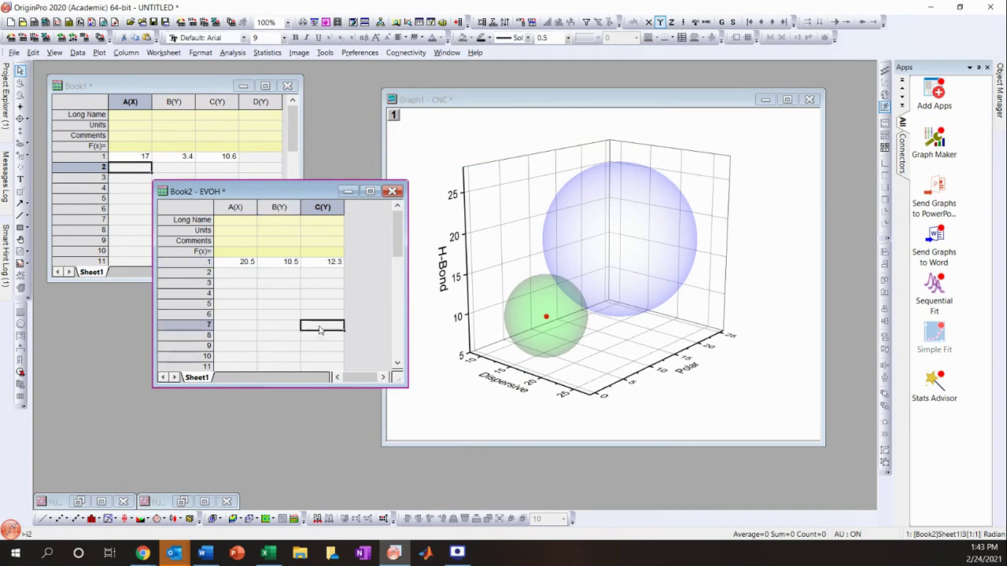
click(620, 271)
In Plot Setup, pick the EVOH worksheet's A, B, C as X, Y, Z, then close without adding.
right_click(620, 271)
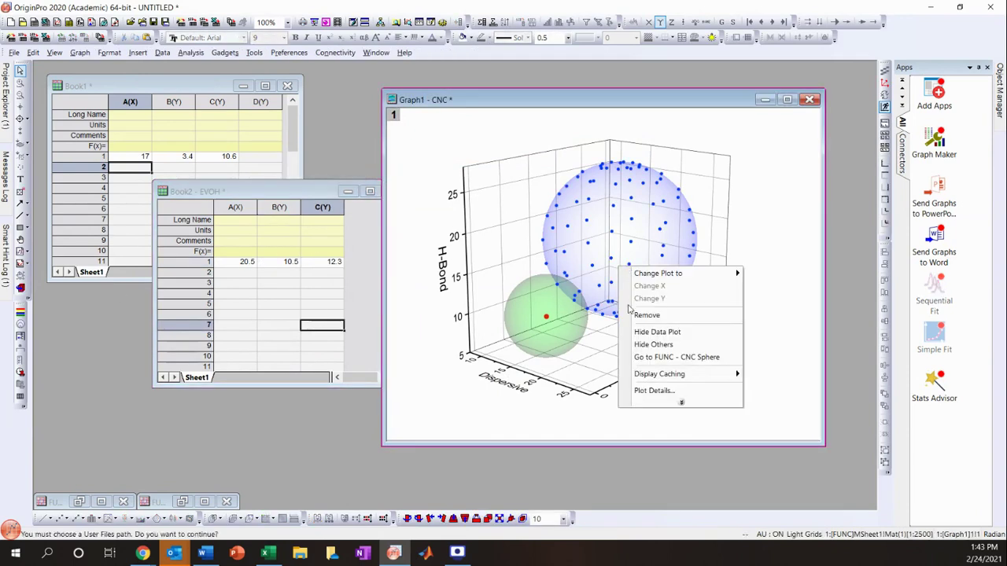
click(661, 390)
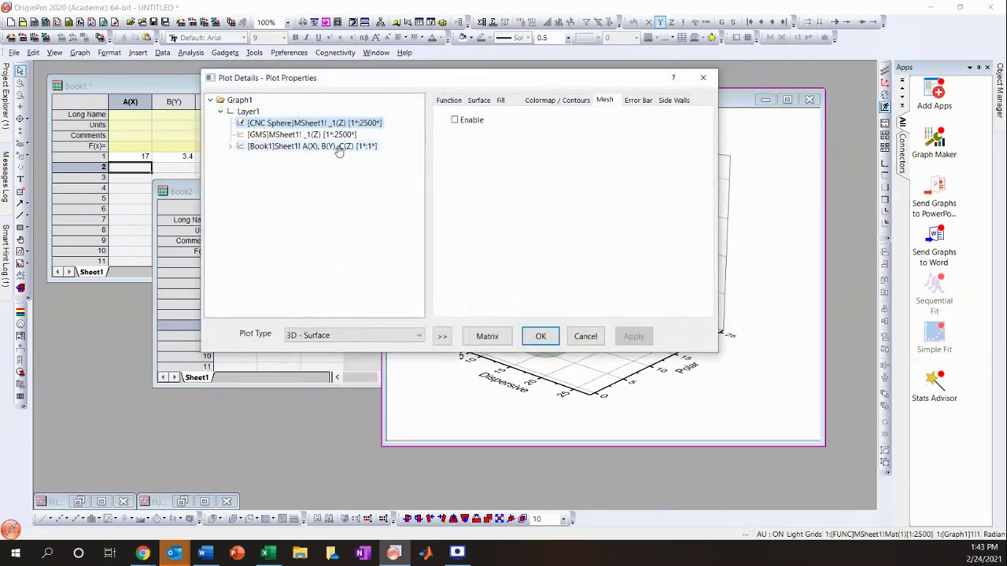
click(702, 78)
right_click(659, 347)
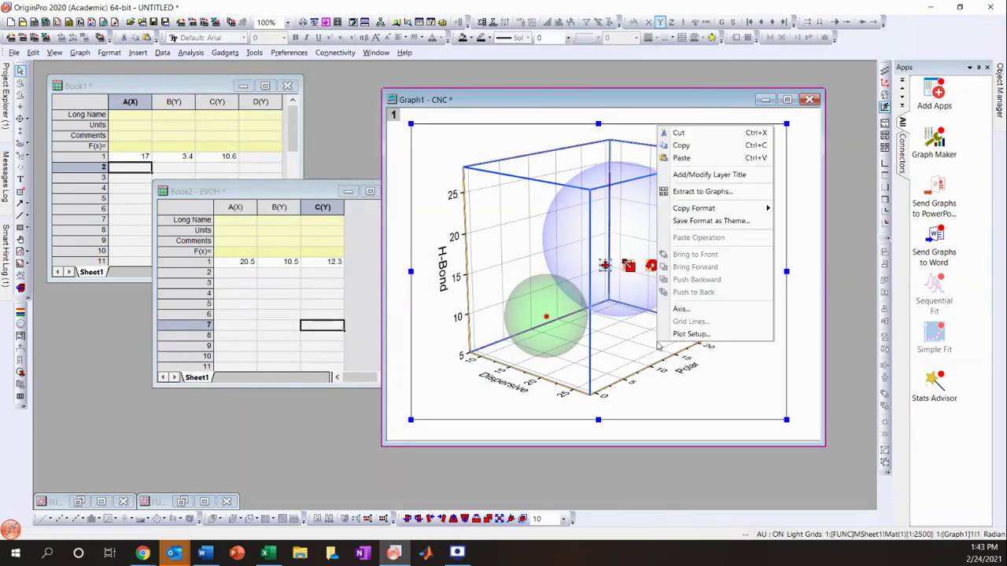
click(679, 335)
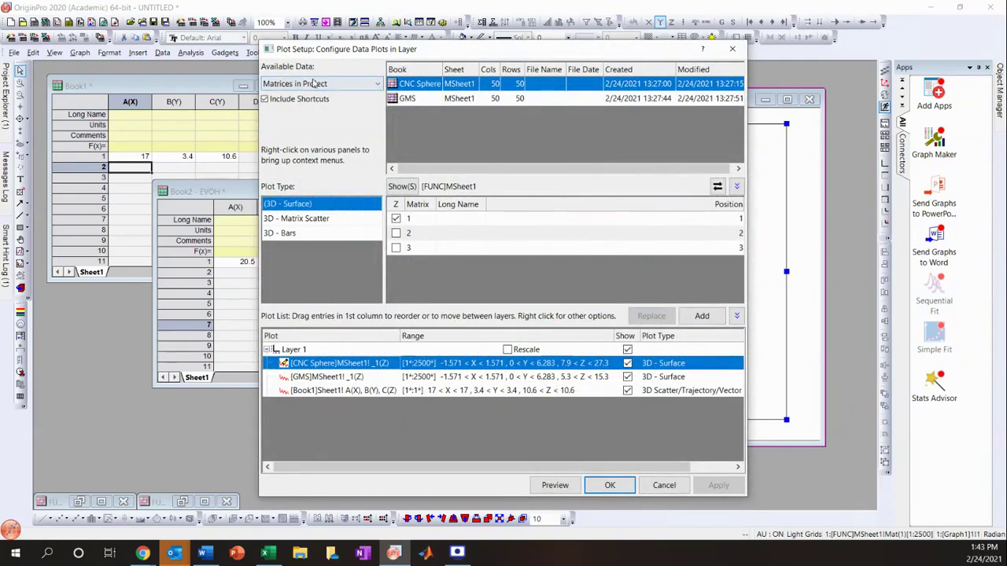
click(358, 84)
click(354, 102)
click(406, 98)
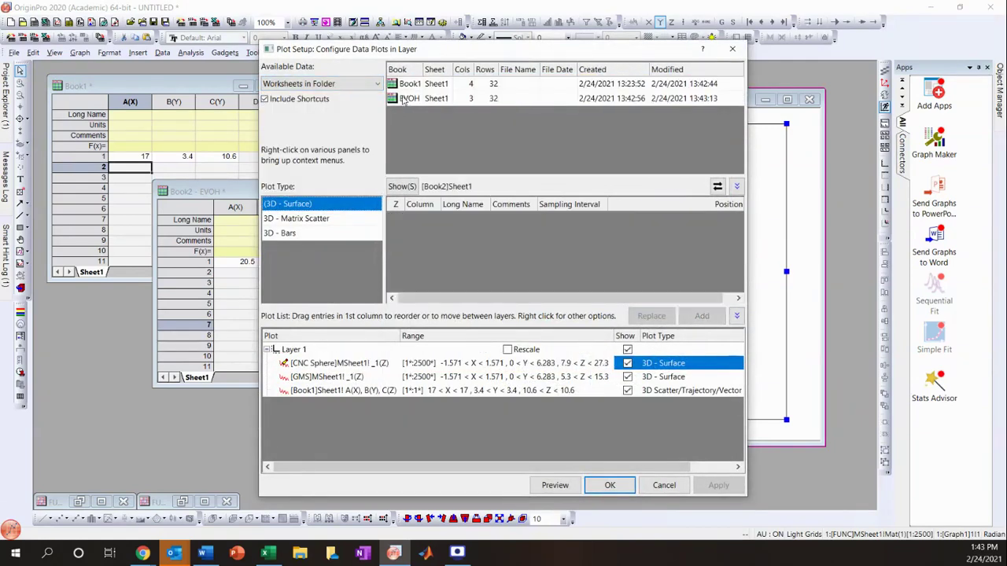
click(396, 234)
click(413, 247)
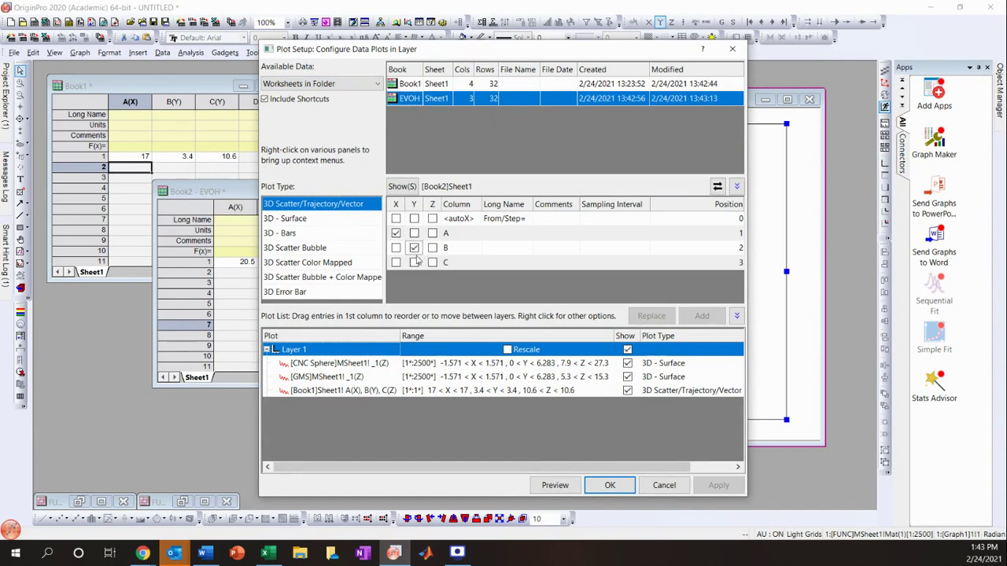
click(432, 263)
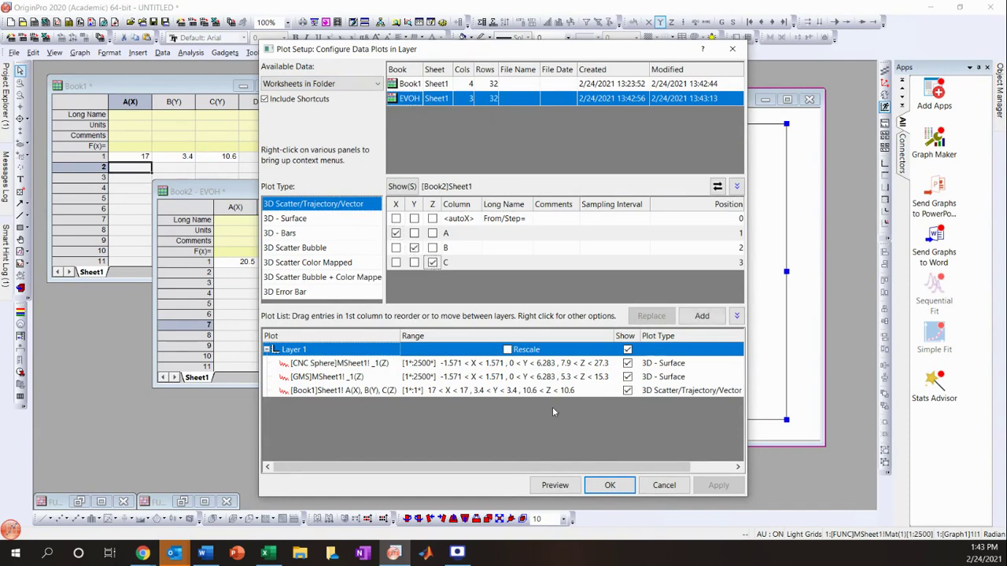
click(617, 489)
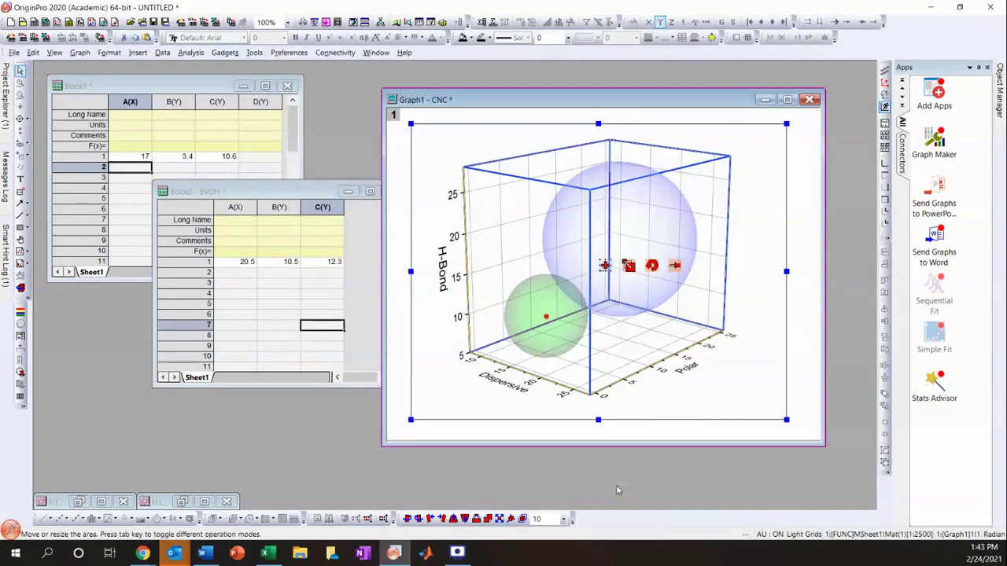
click(808, 363)
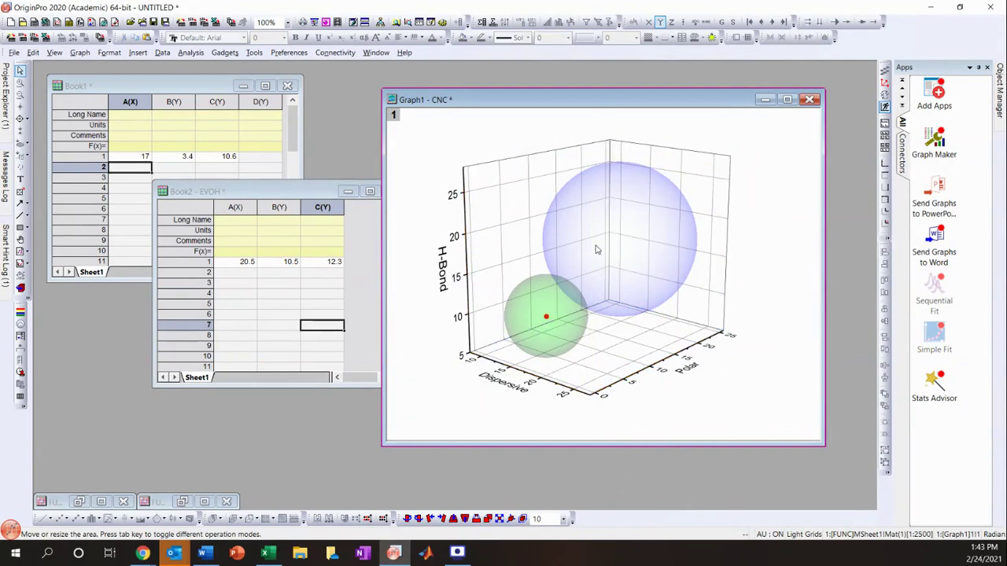
Reopen Plot Setup and add EVOH's A, B, C columns as a new 3D scatter plot.
right_click(629, 339)
click(657, 330)
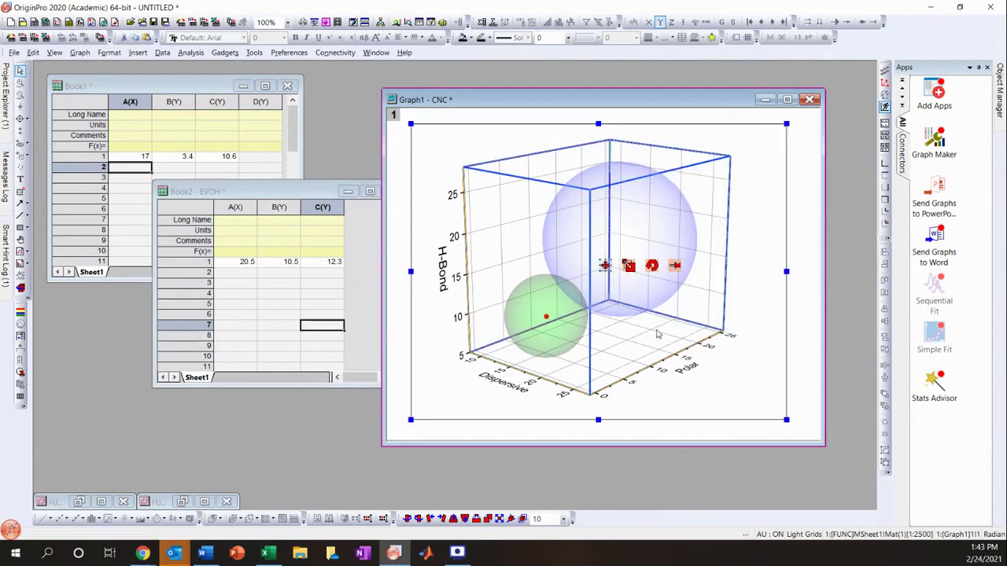
click(324, 83)
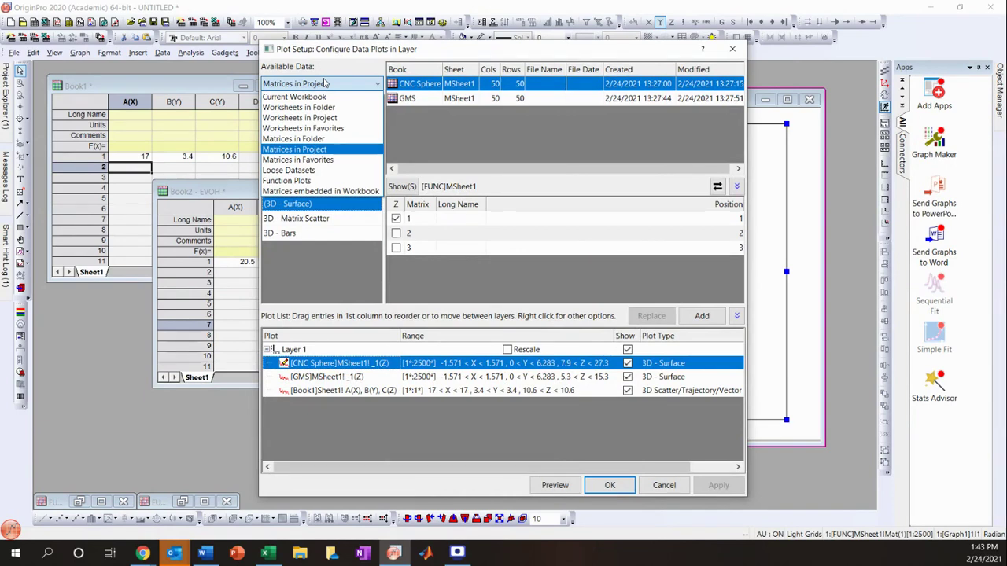
click(298, 107)
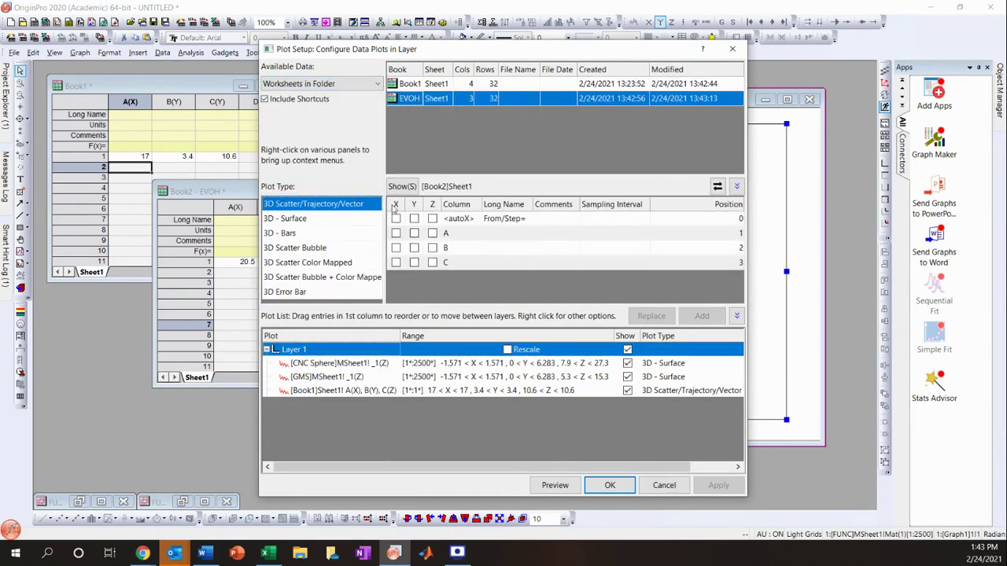
click(396, 233)
click(414, 248)
click(432, 262)
click(701, 316)
click(610, 485)
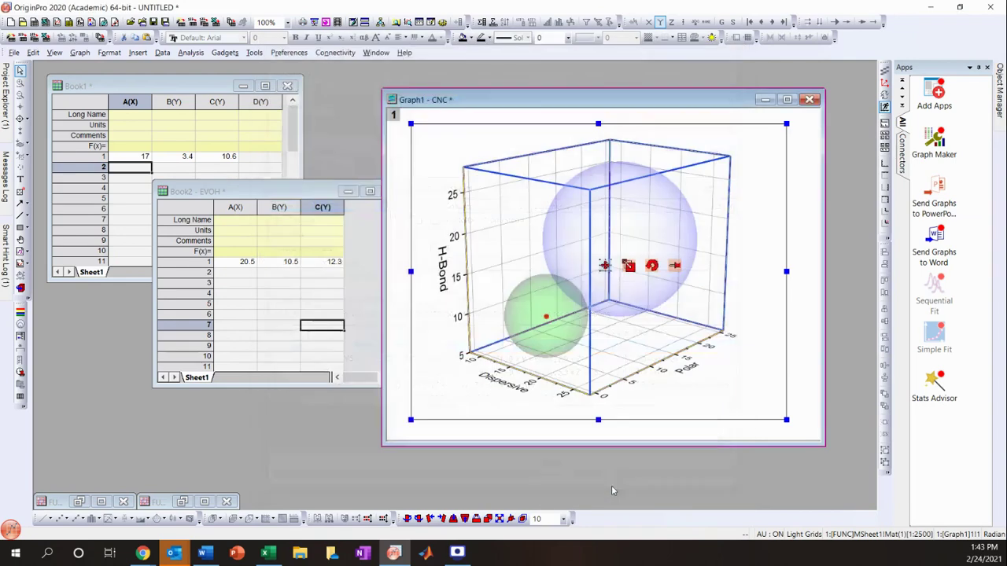
click(177, 198)
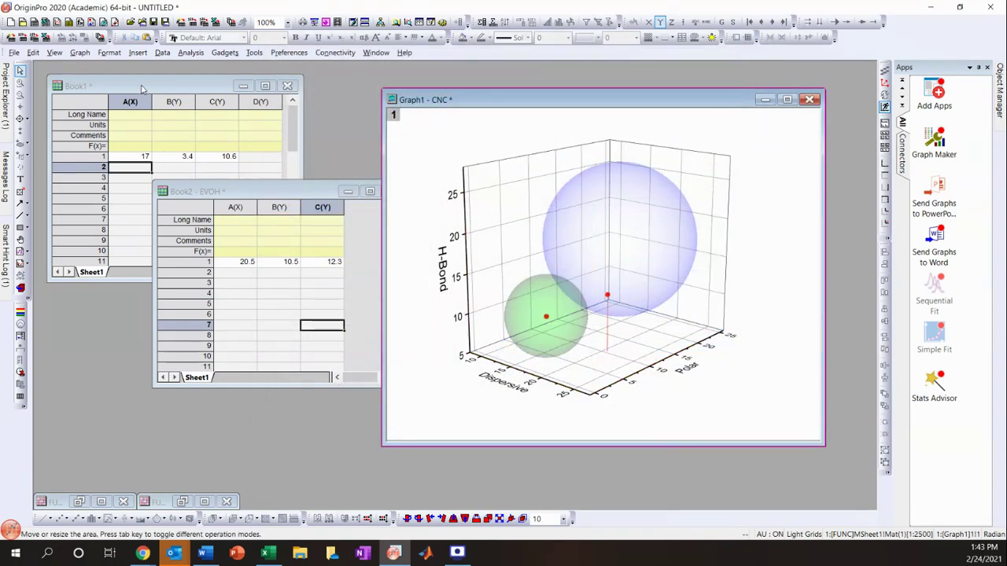
right_click(143, 89)
Set the first workbook's long name to NY6.
click(177, 361)
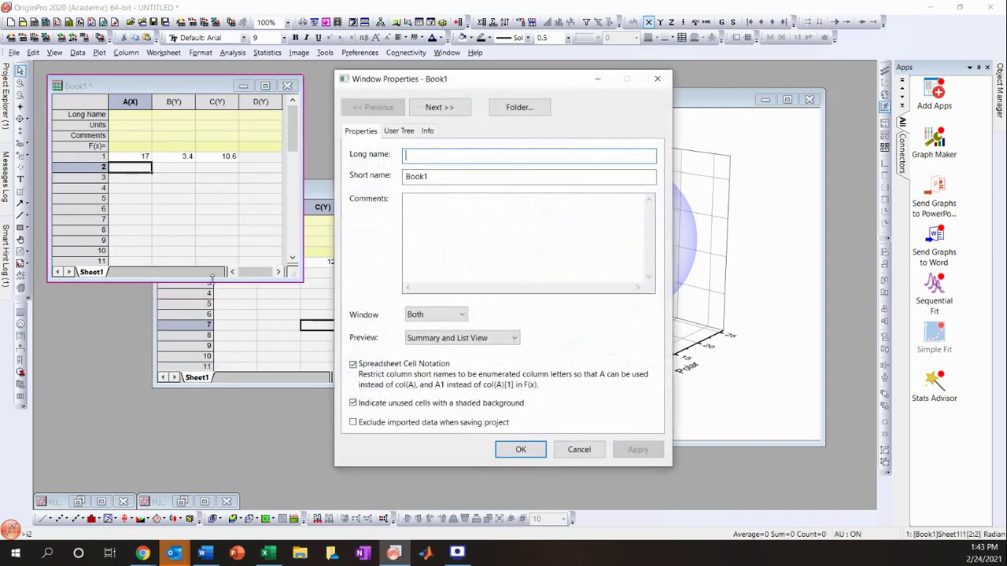
text(NY6)
key(Return)
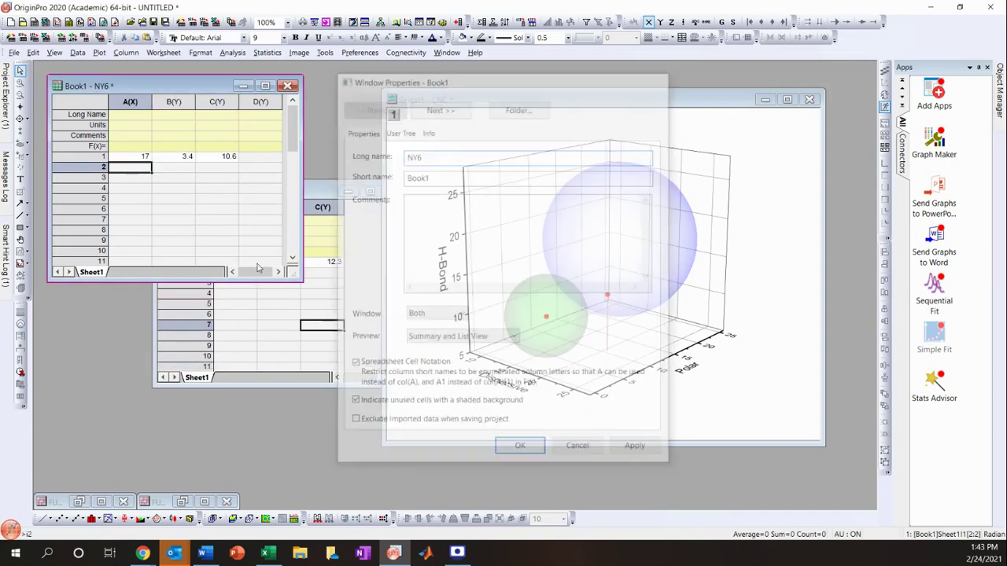
drag(315, 195, 256, 198)
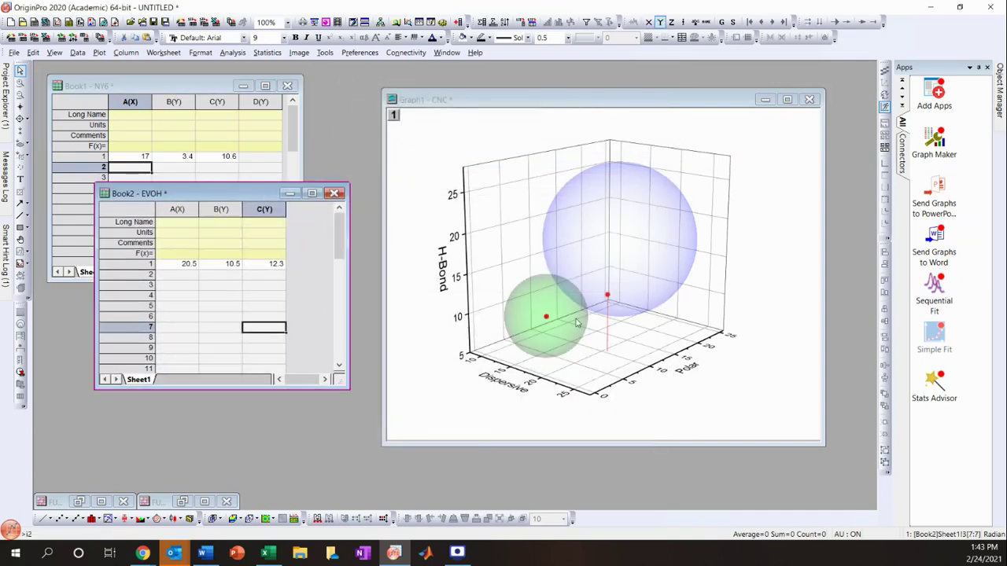
Remove the vertical drop line from the EVOH point's Original plot.
click(604, 325)
click(596, 285)
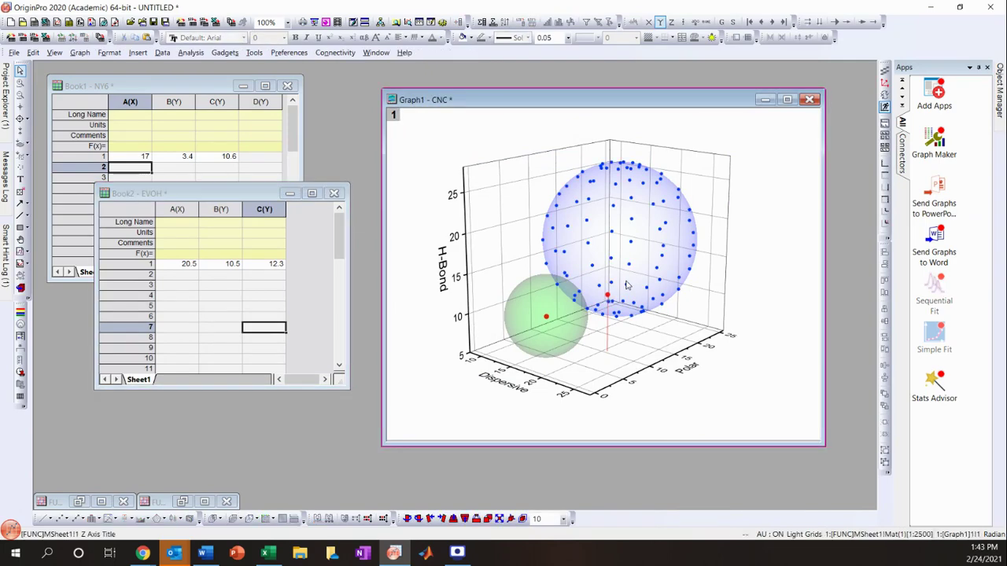
double_click(570, 228)
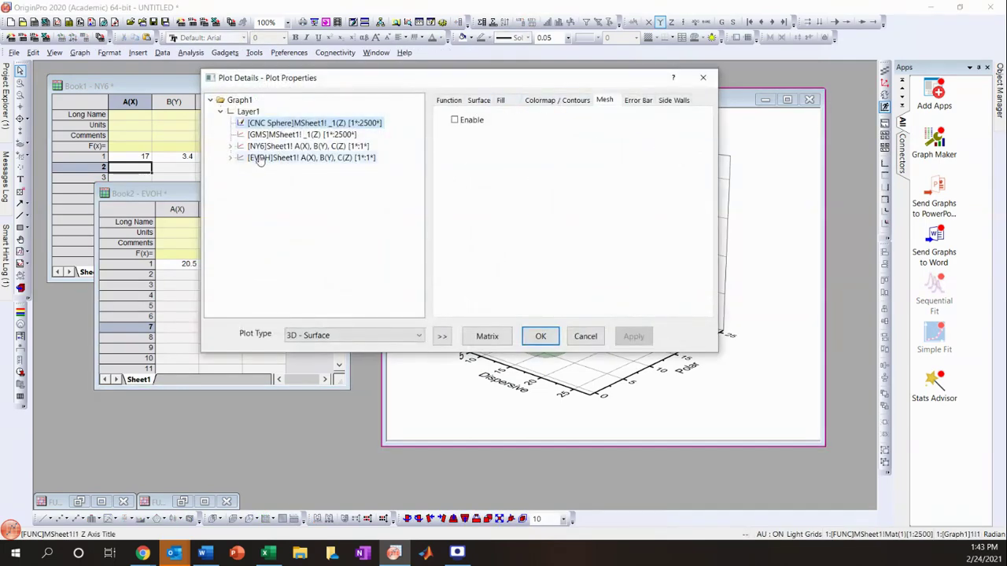
click(229, 157)
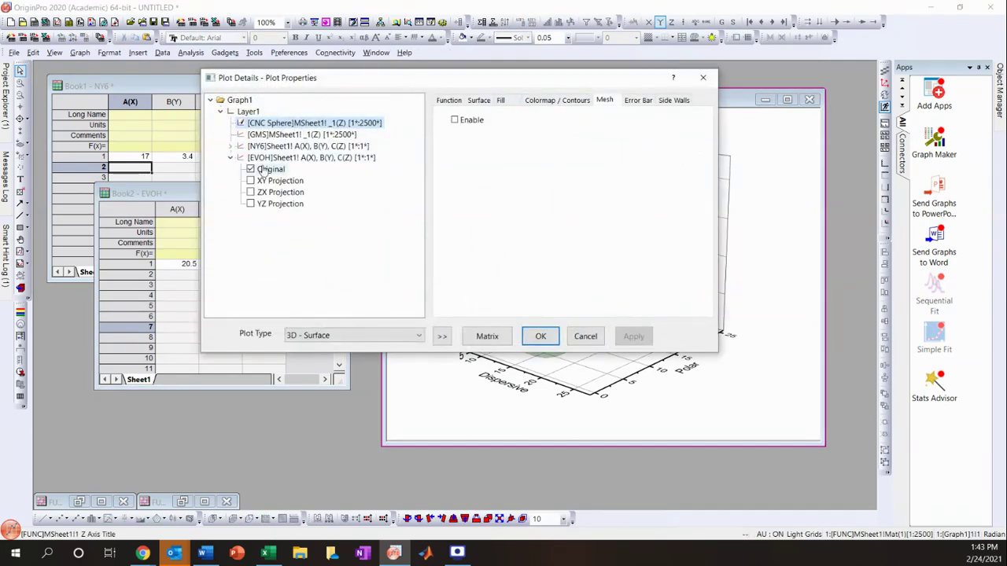
click(268, 169)
click(510, 100)
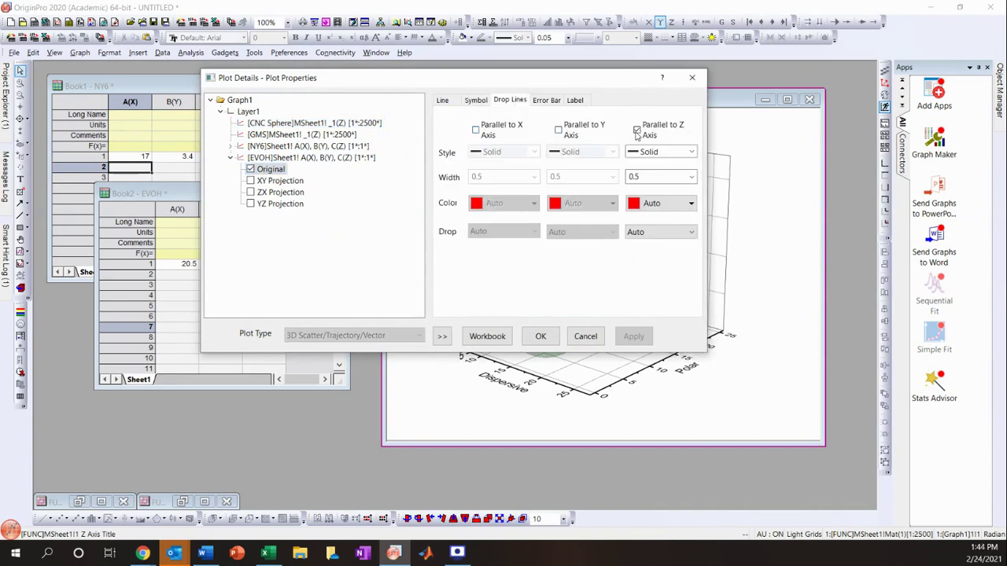
click(637, 131)
Change the EVOH point's symbol colour to Green and apply.
click(475, 100)
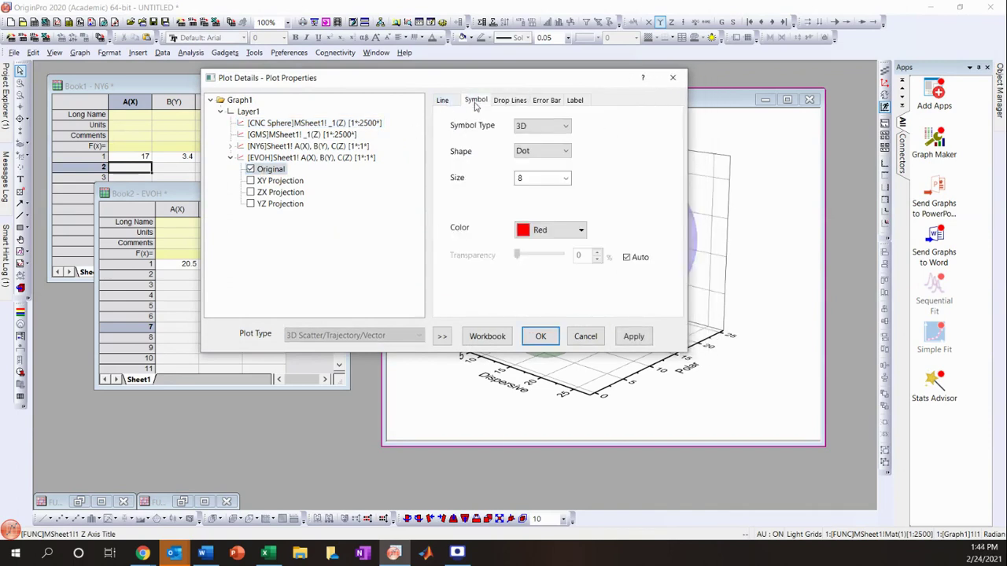
click(549, 229)
click(546, 279)
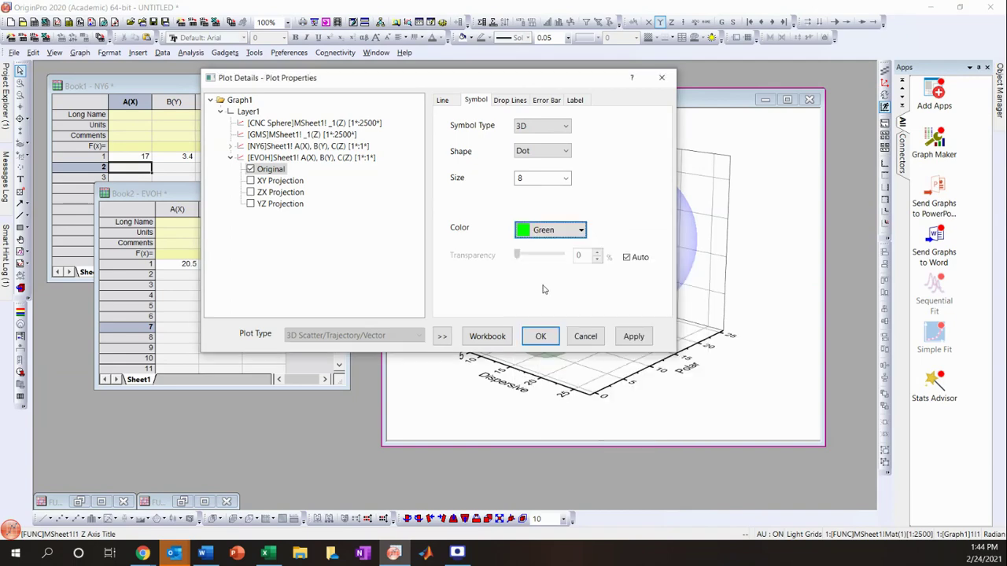
click(543, 339)
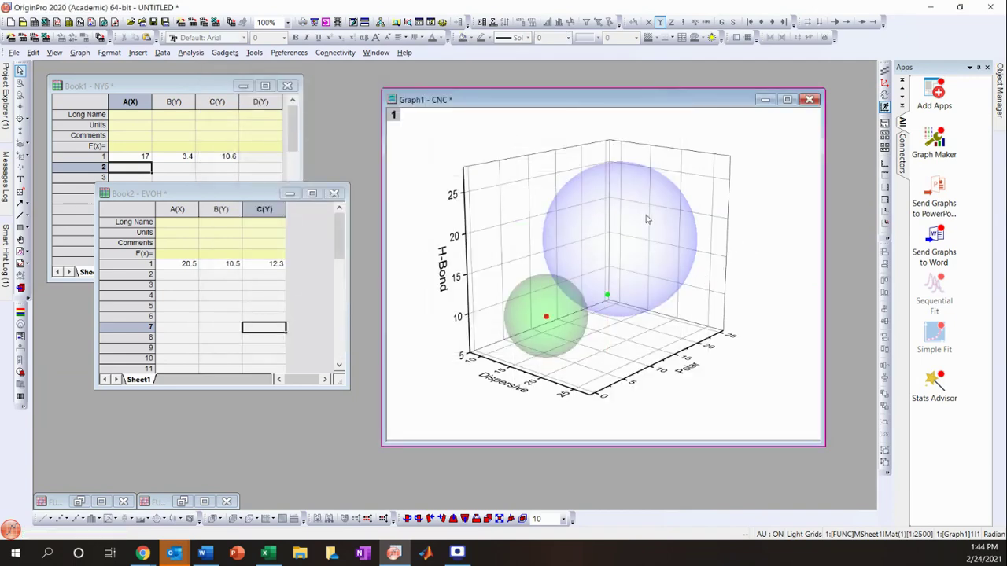
Rebuild the legend from the graph's plots and move it to the upper right.
click(78, 52)
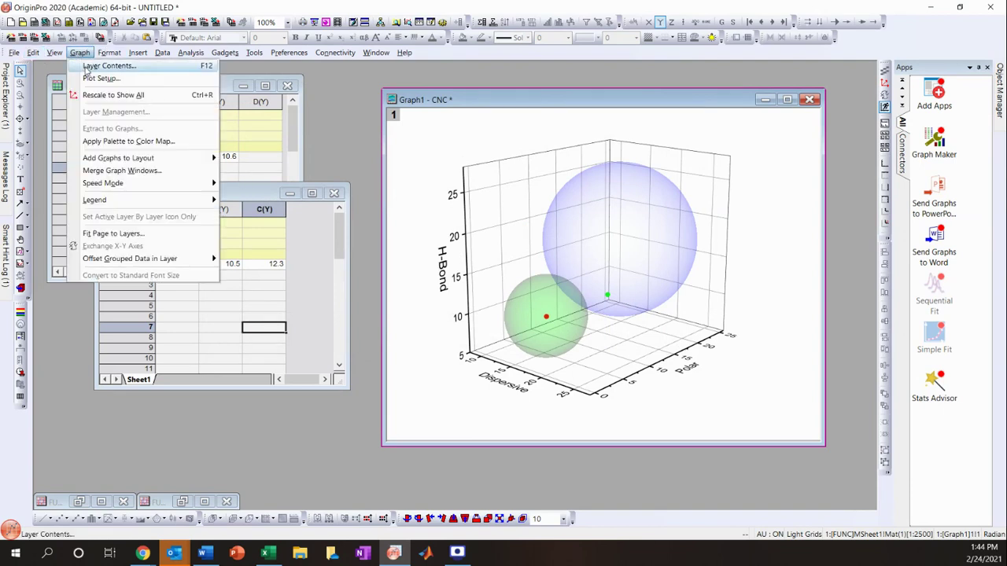
mouse_move(112, 200)
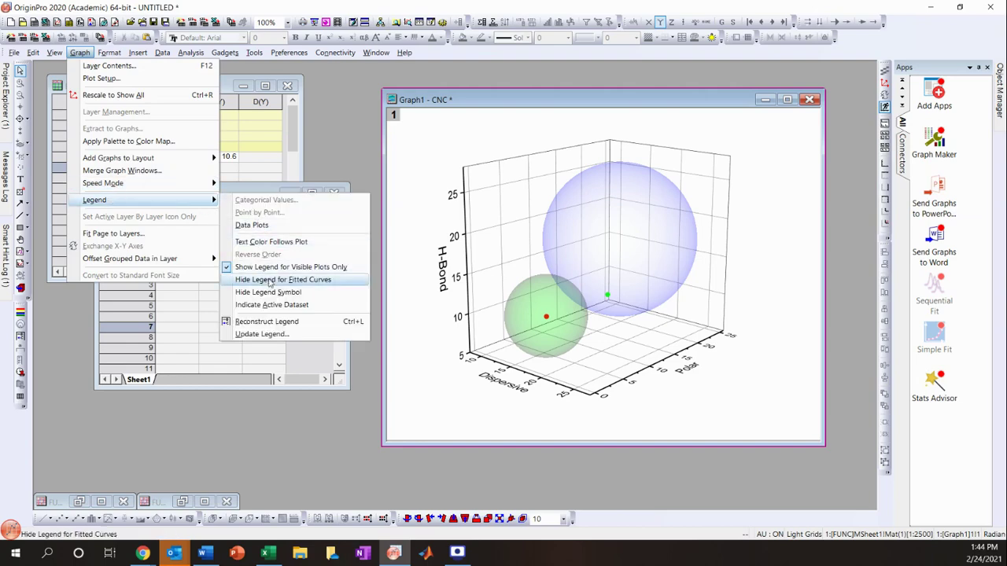
click(260, 334)
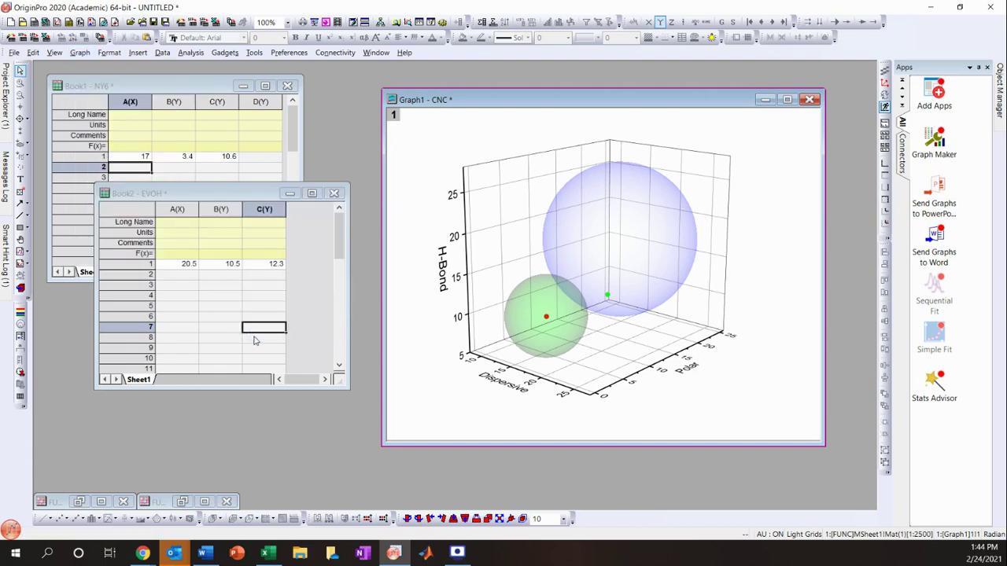
click(550, 344)
drag(693, 183, 792, 183)
Replace the legend placeholder entries with the text Ny6, EVOH and GMS.
click(747, 167)
click(745, 168)
drag(737, 167, 770, 170)
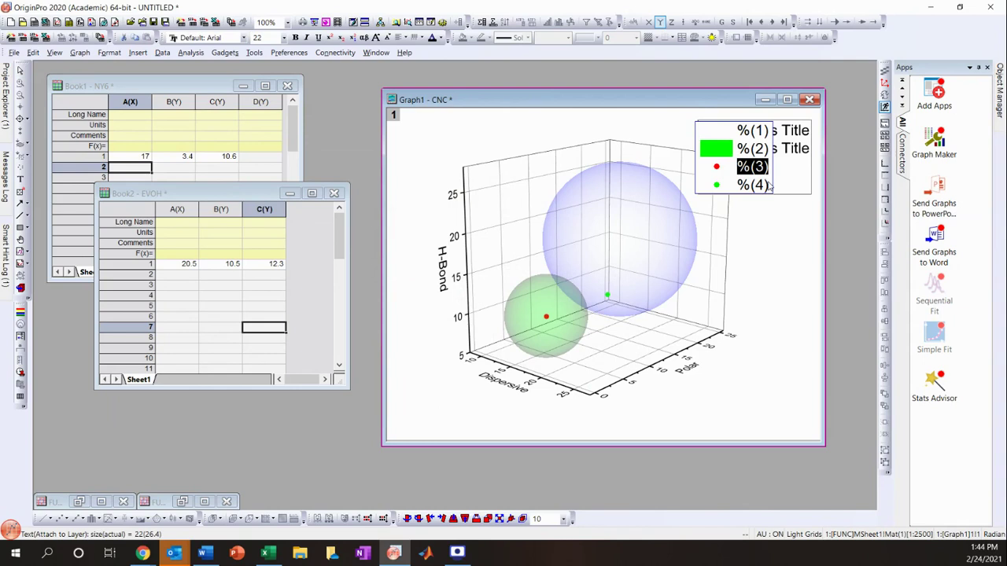
text(Ny6)
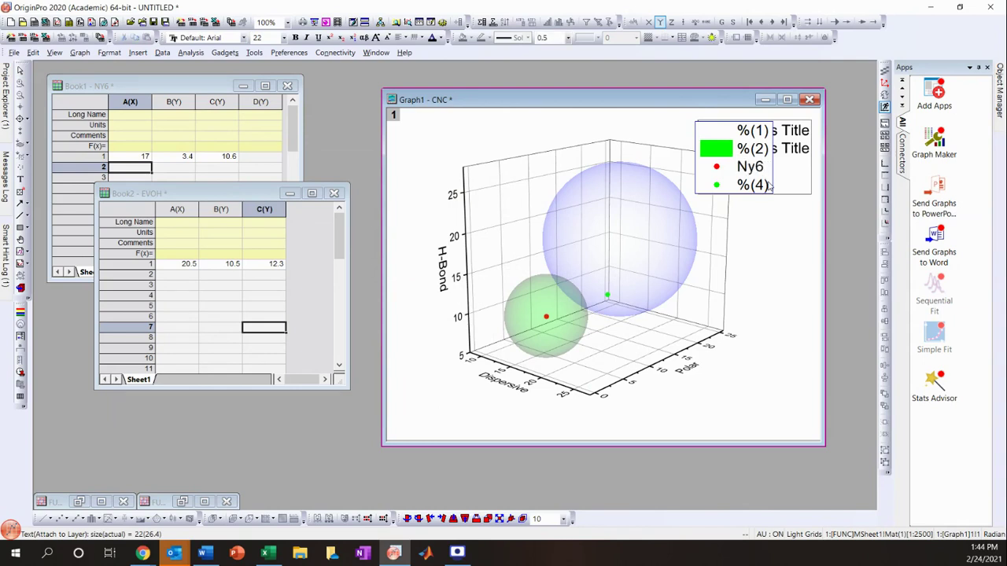
key(BackSpace)
key(BackSpace)
key(BackSpace)
key(BackSpace)
text(EVOH)
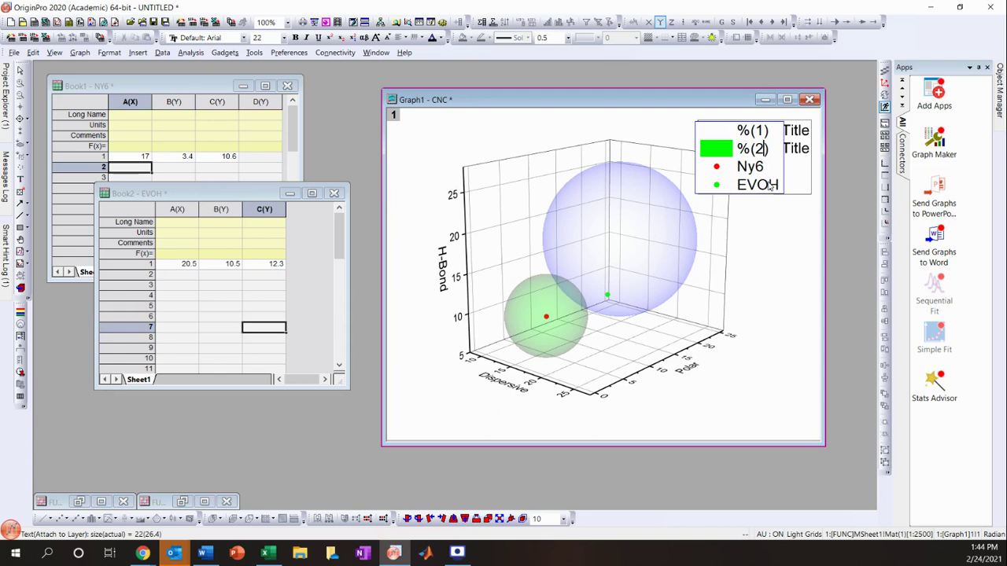
key(BackSpace)
key(BackSpace)
text(GMS)
key(alt+Tab)
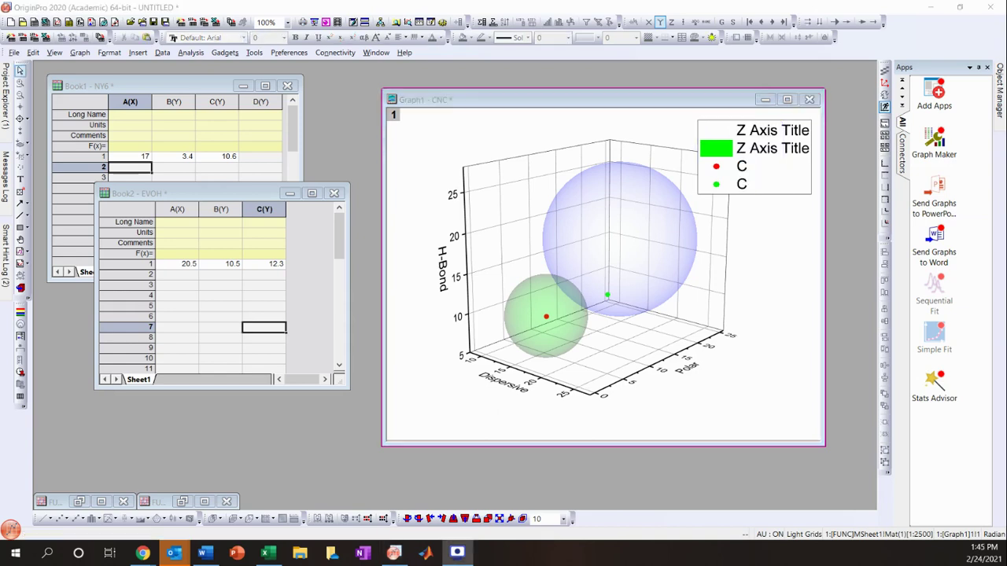
In the CNC sphere's Plot Details, set the surface fill colour to Blue.
double_click(716, 134)
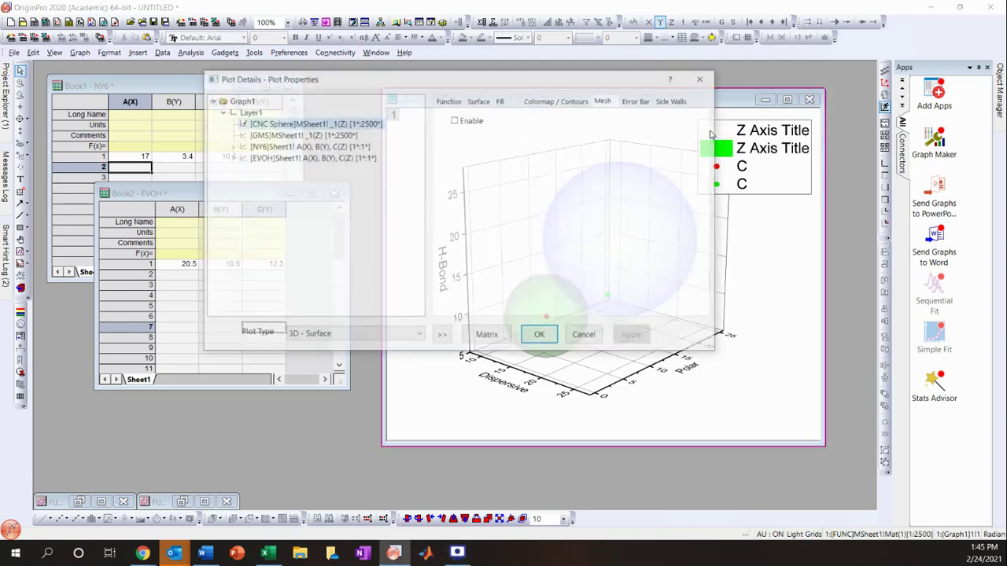
drag(559, 85, 413, 83)
click(358, 99)
click(449, 170)
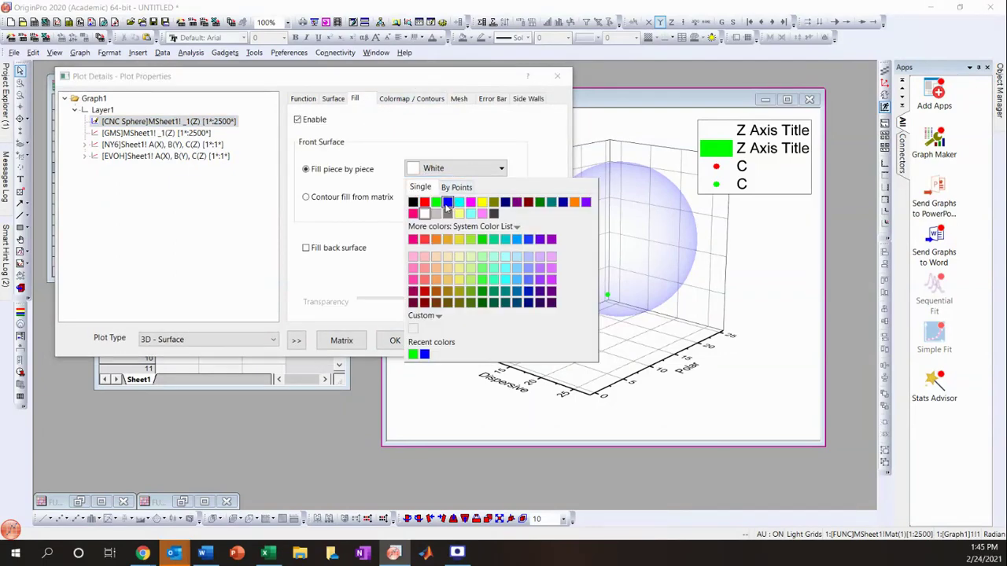
click(447, 202)
Apply the blue fill and rename the first legend entry to CNC Sphere.
click(396, 341)
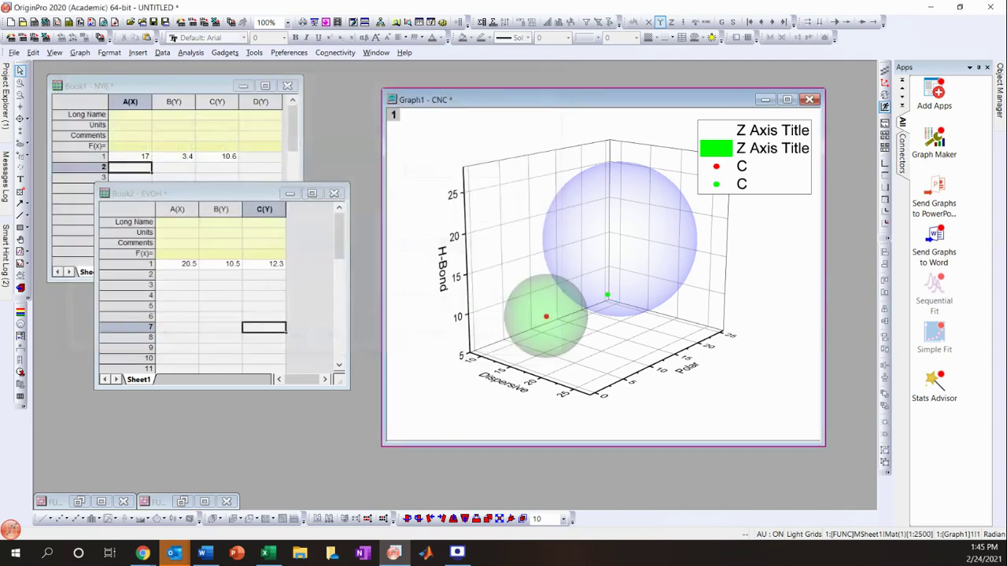
double_click(753, 134)
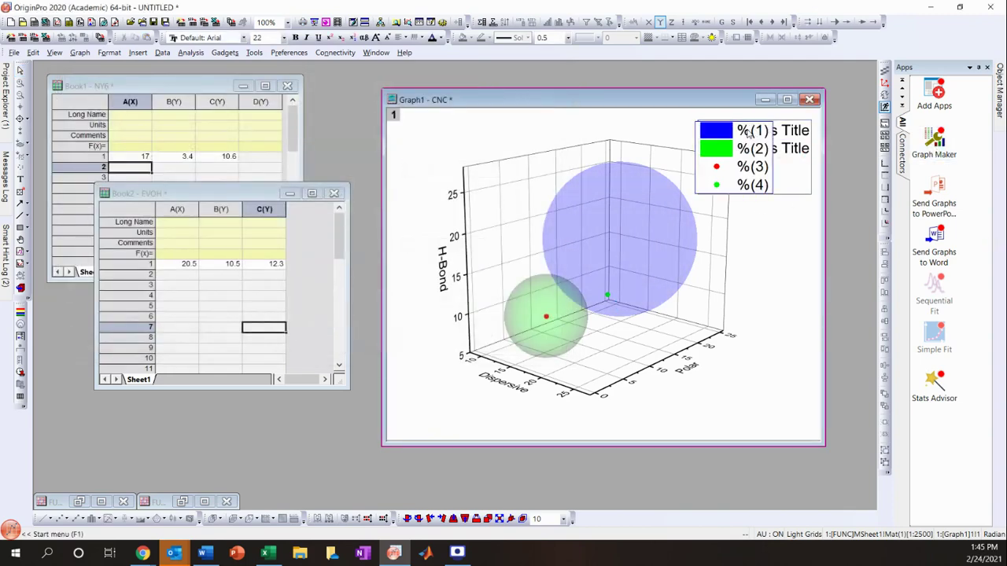
drag(739, 136, 771, 138)
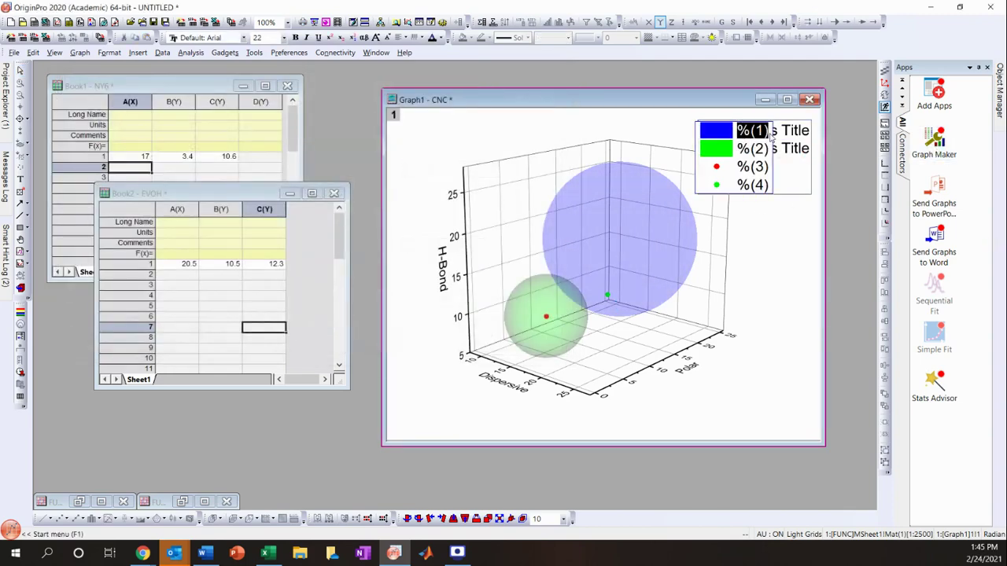
text(CNC SPhere)
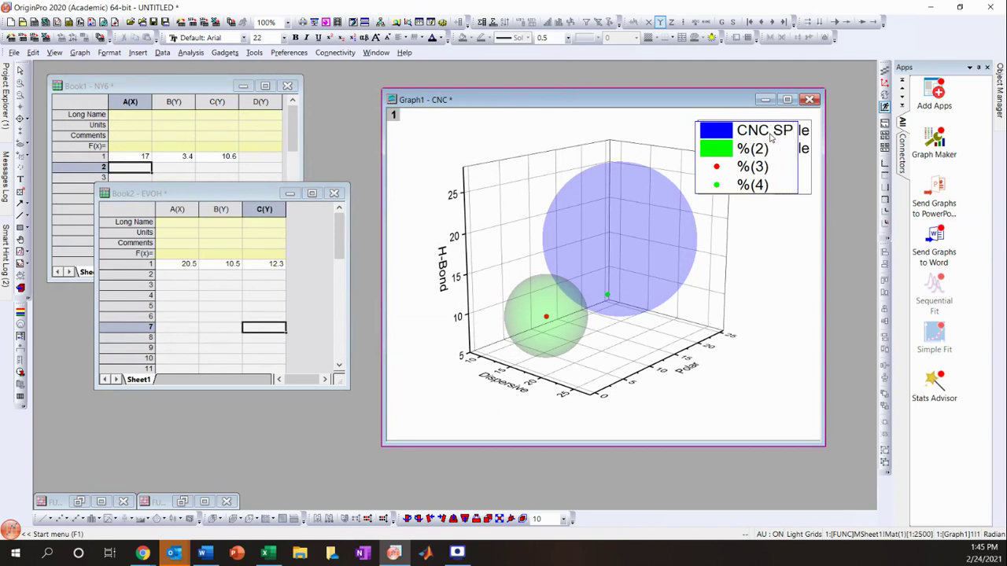
key(BackSpace)
key(BackSpace)
key(BackSpace)
key(BackSpace)
key(BackSpace)
text(phe)
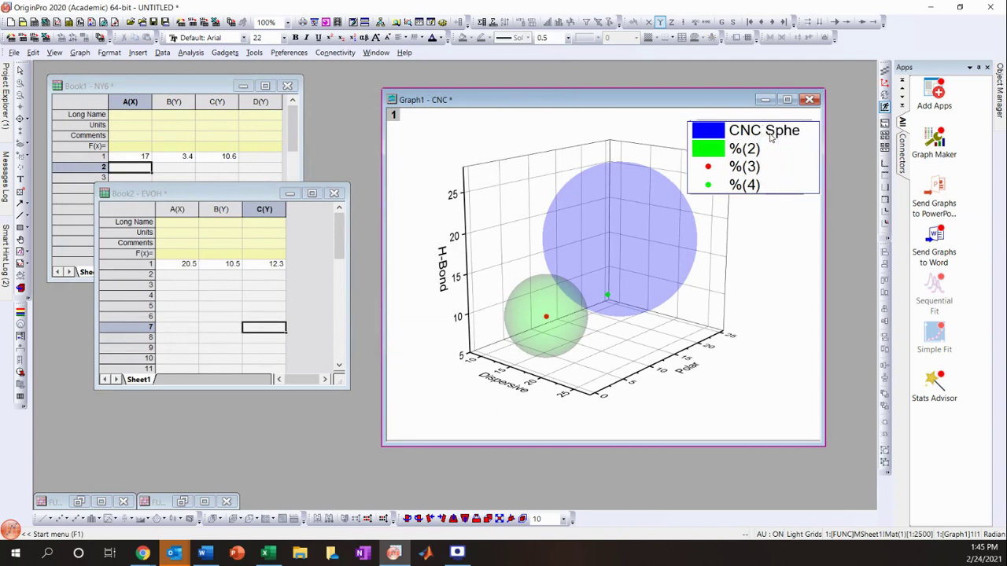
Label the remaining entries GMS Sphere and EVOH, then shift the legend slightly left.
key(BackSpace)
key(BackSpace)
key(BackSpace)
text(GMS Sphere)
key(Return)
key(BackSpace)
key(BackSpace)
key(BackSpace)
key(BackSpace)
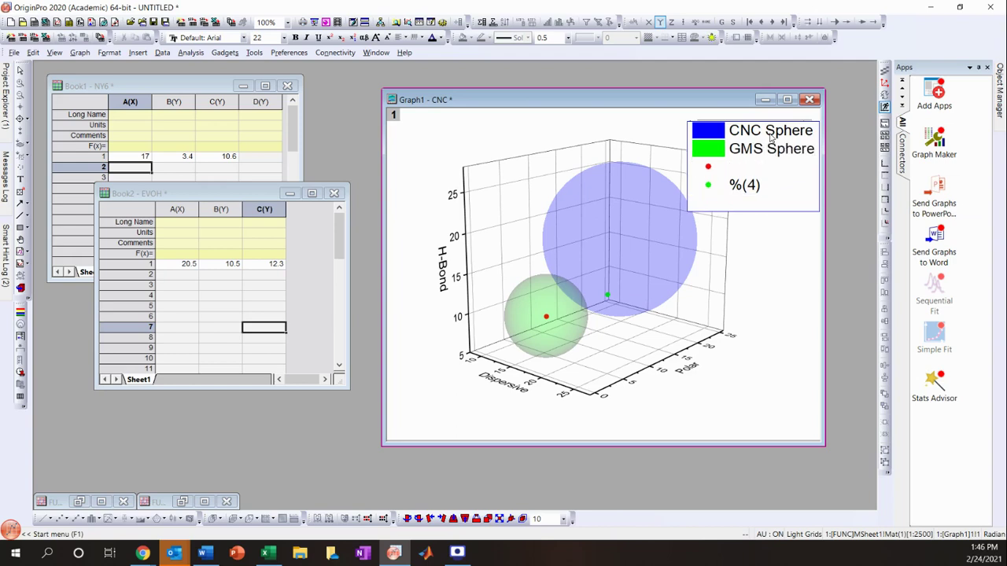
key(BackSpace)
key(BackSpace)
key(BackSpace)
key(BackSpace)
text(VOH)
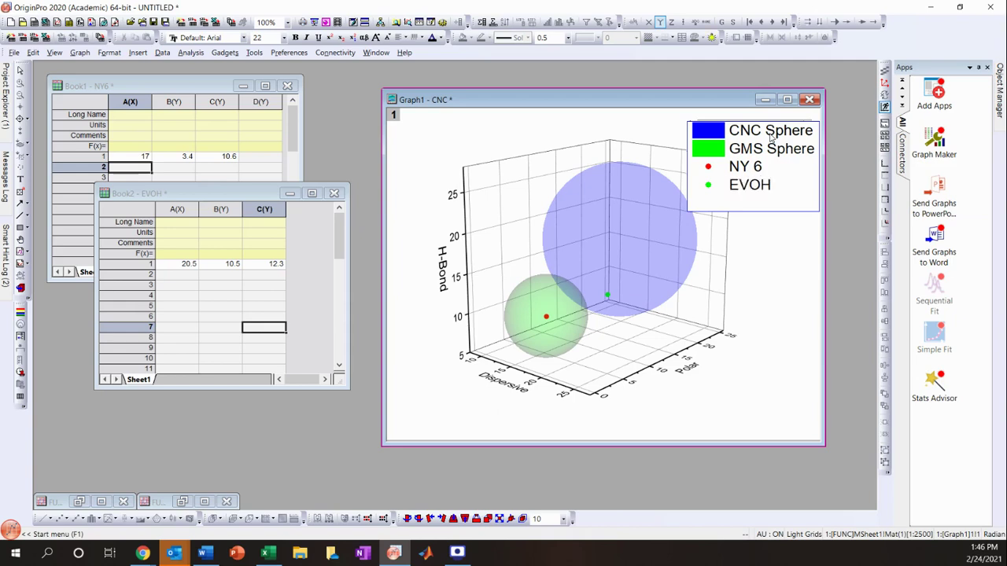
click(733, 292)
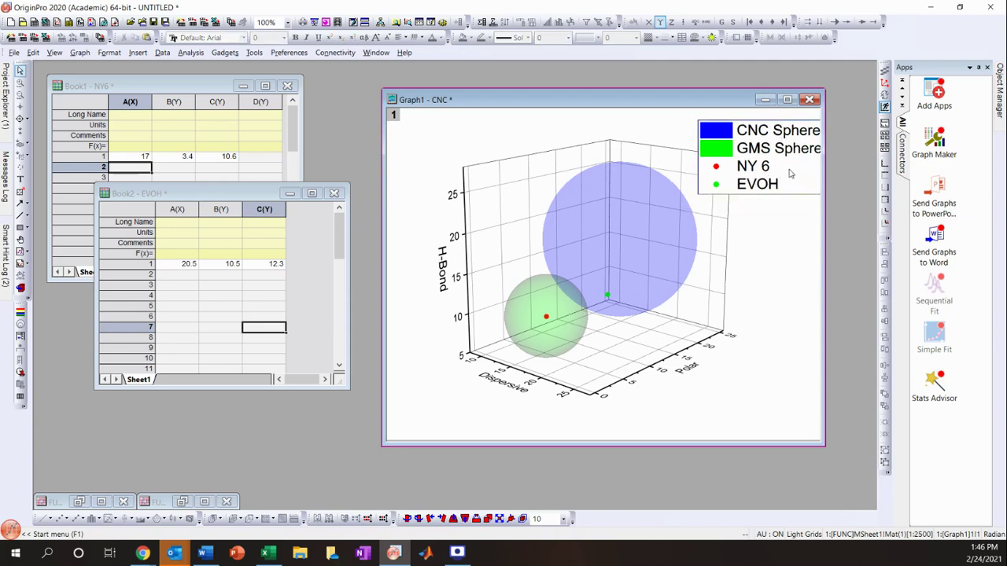
drag(792, 174, 768, 169)
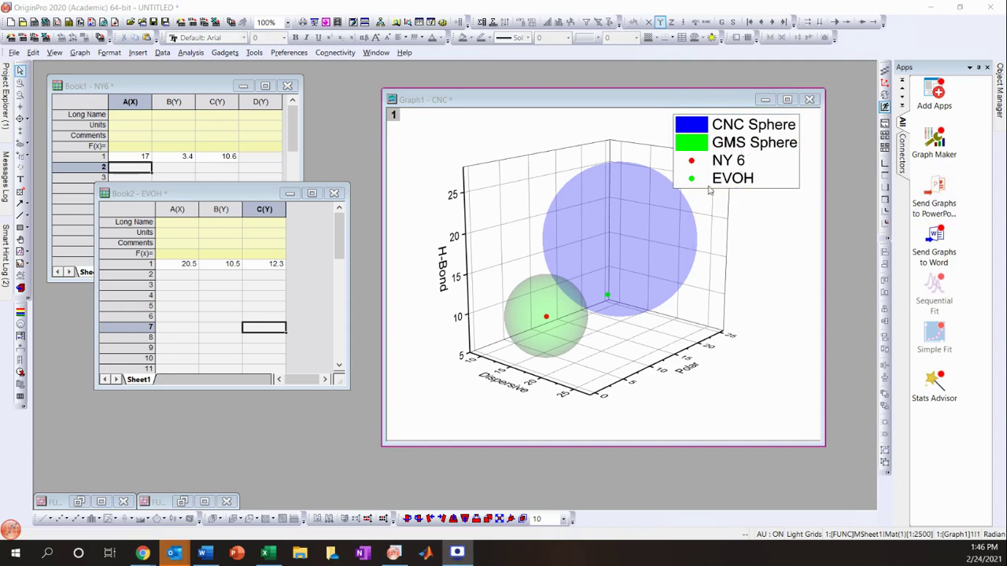
click(775, 181)
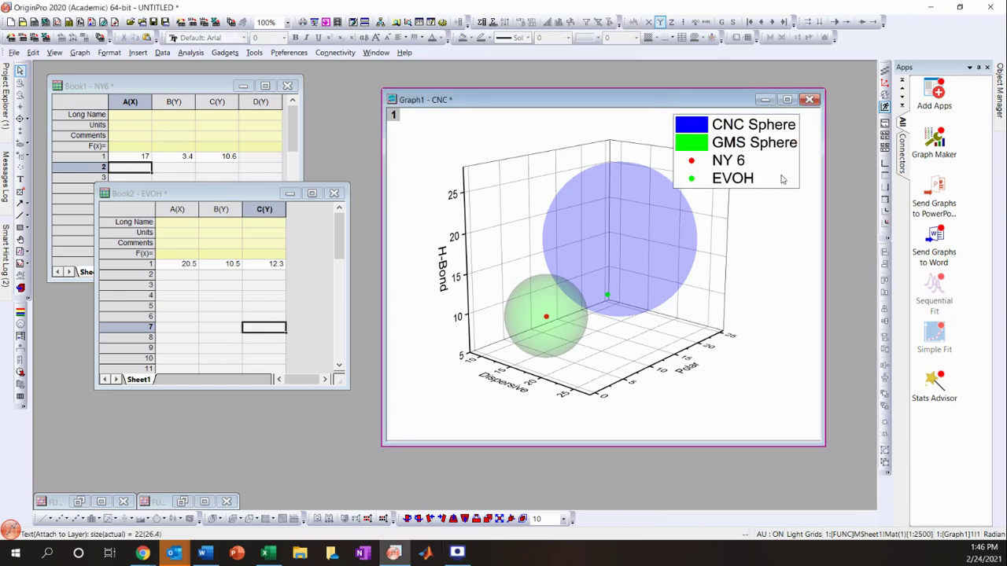
Add a filled magenta circle symbol with automatic size to the legend.
right_click(782, 180)
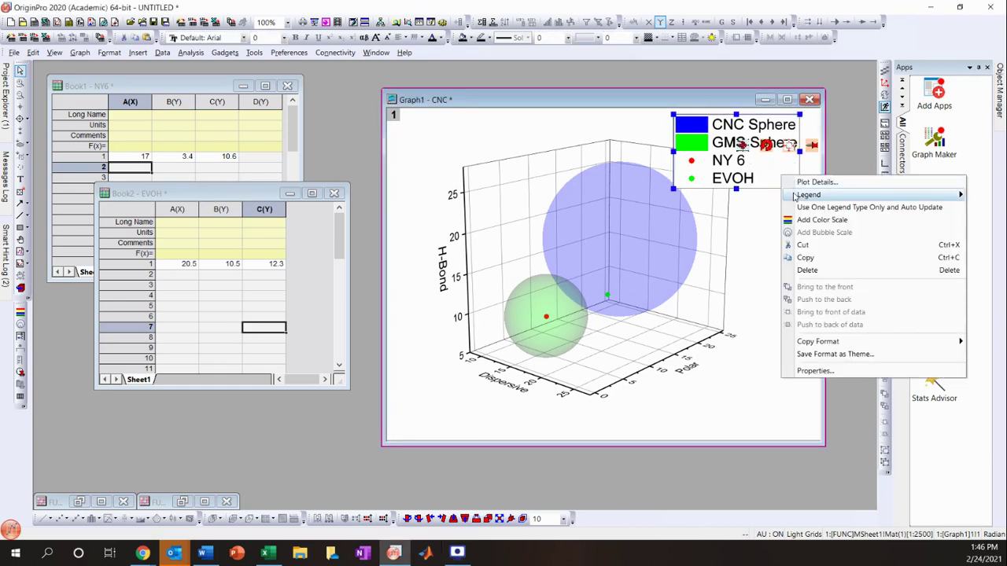
mouse_move(798, 197)
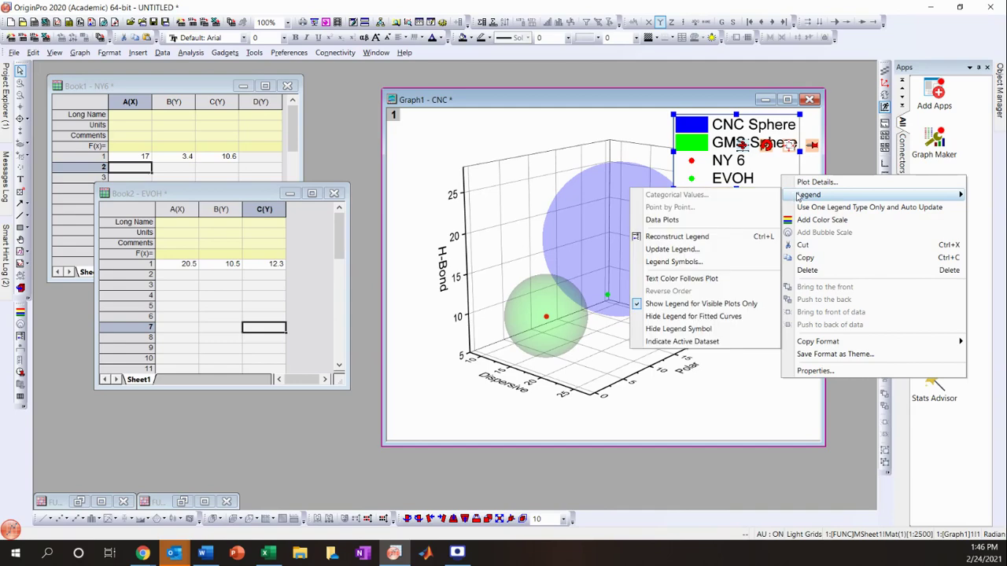
click(706, 266)
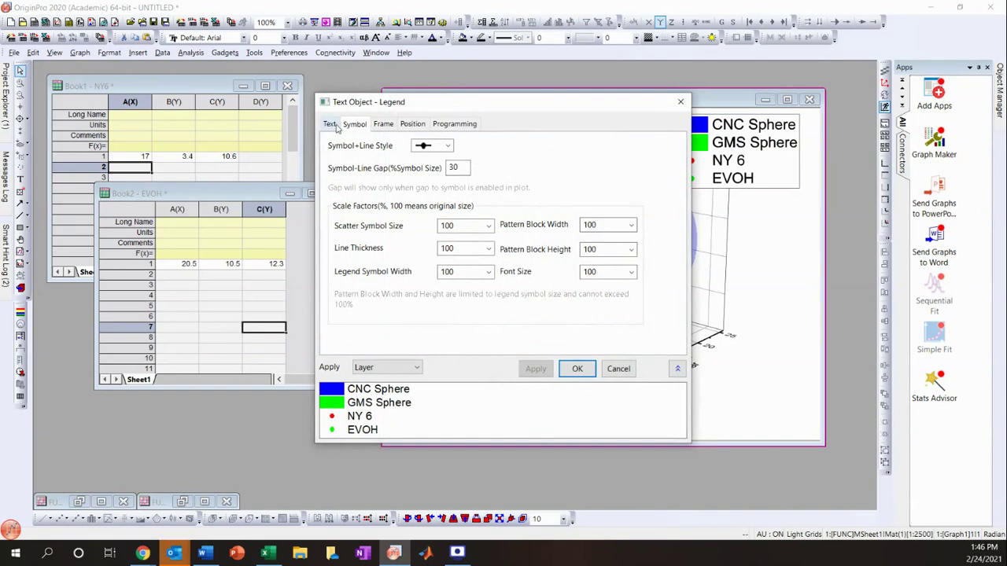
click(330, 124)
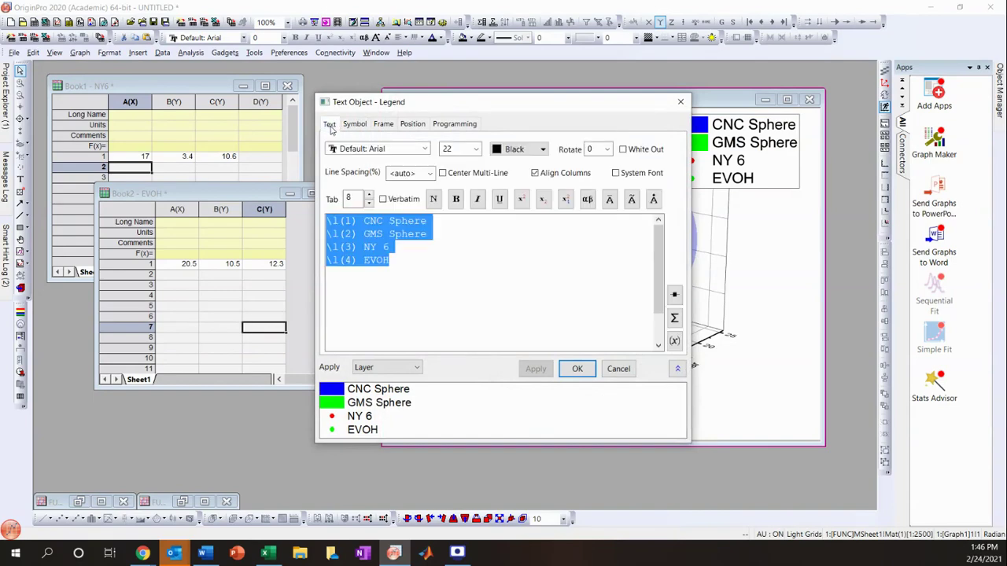
click(674, 297)
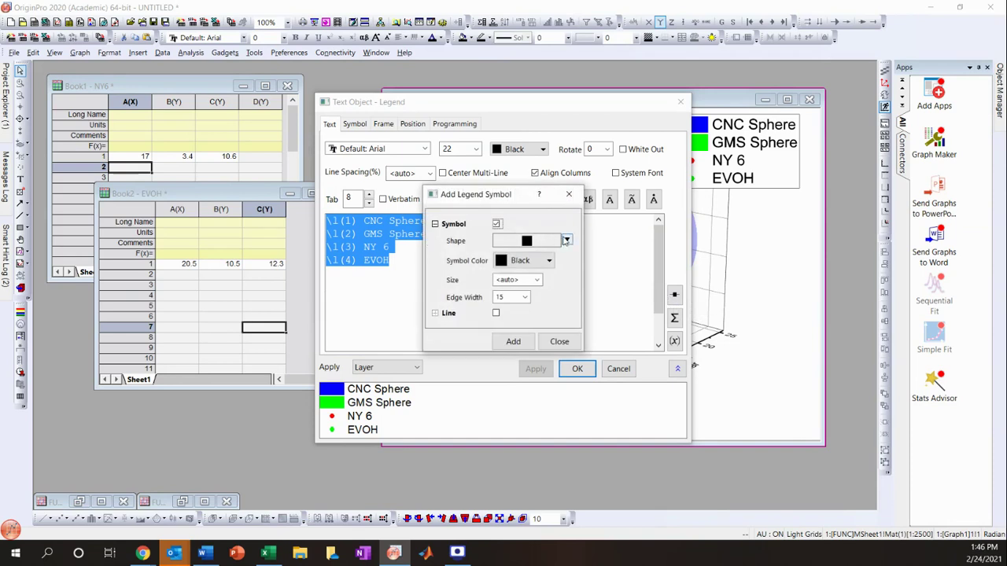
click(566, 240)
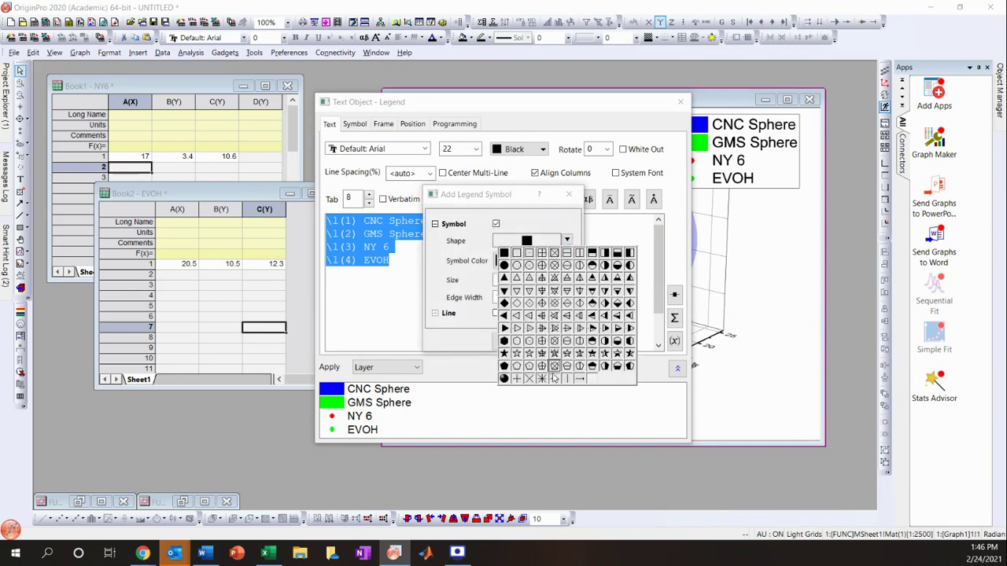
click(504, 265)
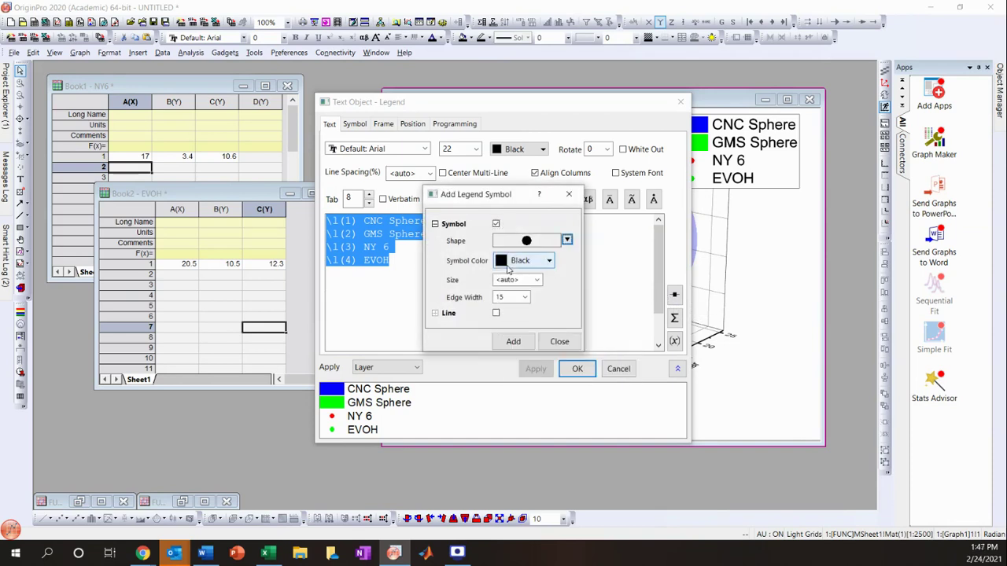
click(547, 264)
click(559, 298)
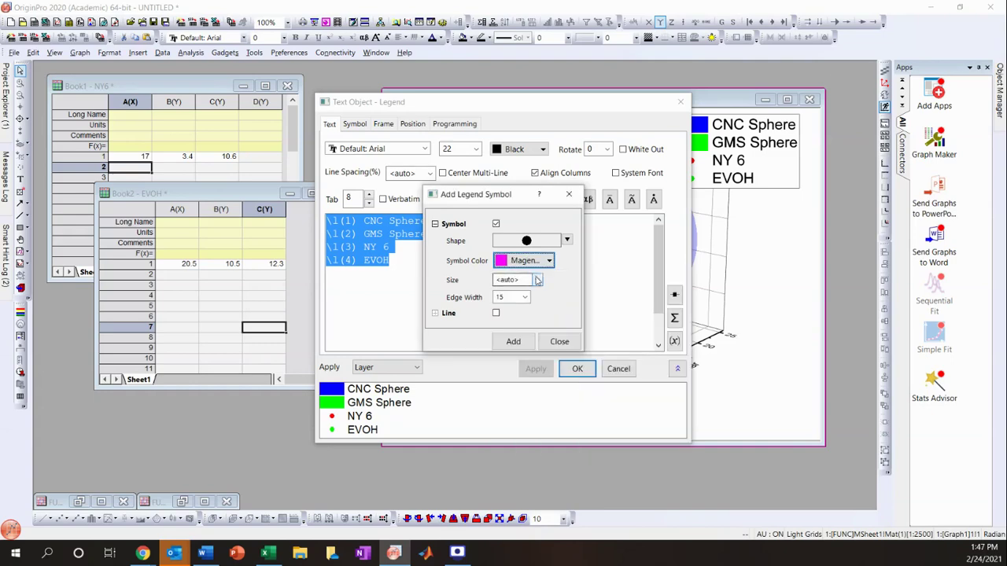
click(537, 280)
click(535, 281)
click(512, 341)
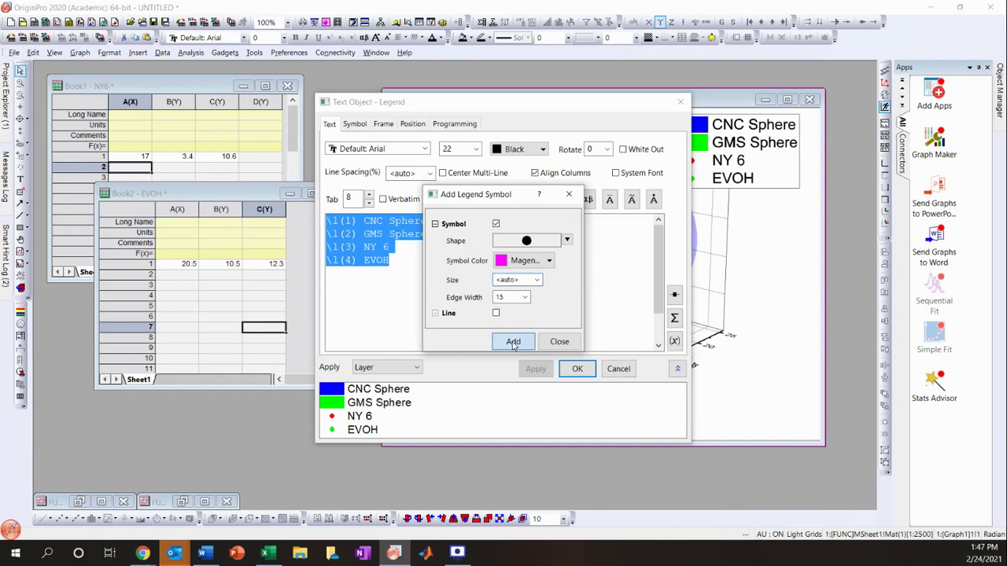
click(556, 343)
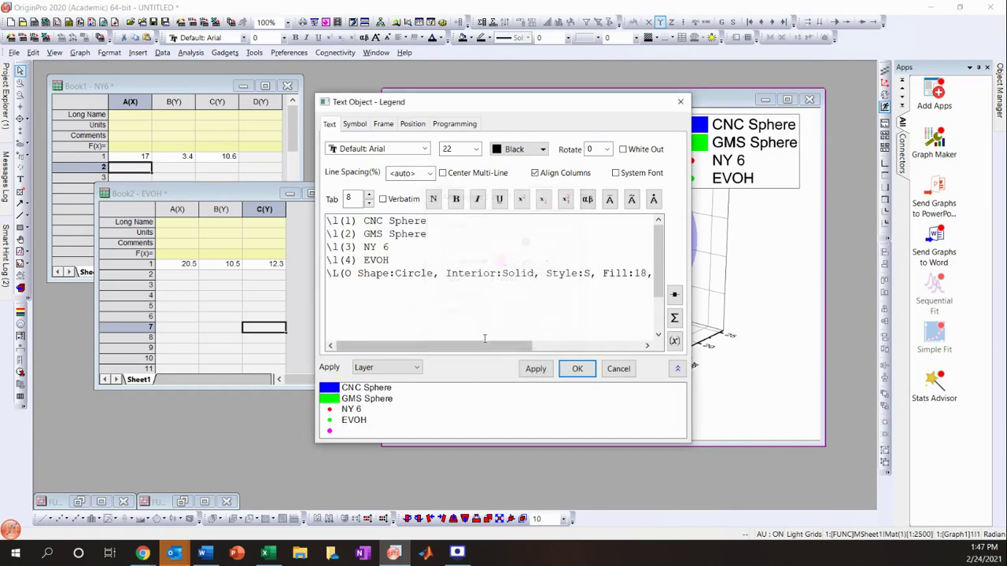
click(575, 369)
Label the new magenta legend symbol 'Other point'.
double_click(715, 198)
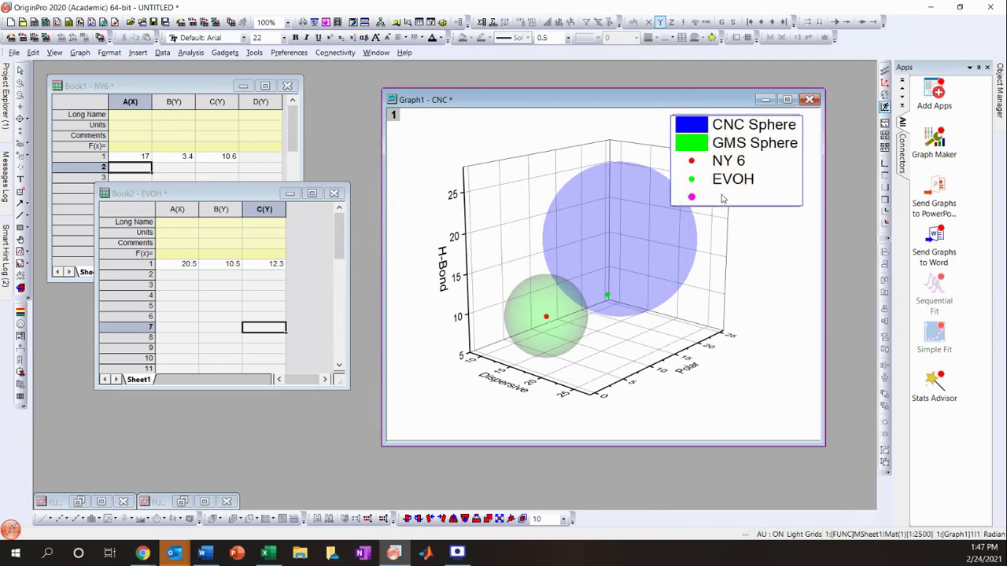
text(Other point)
key(Return)
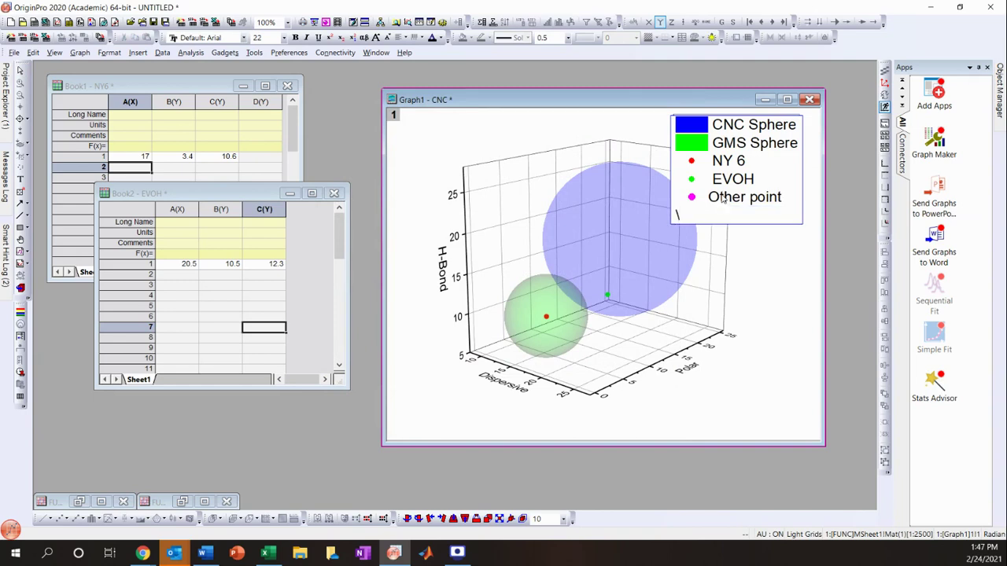
click(727, 307)
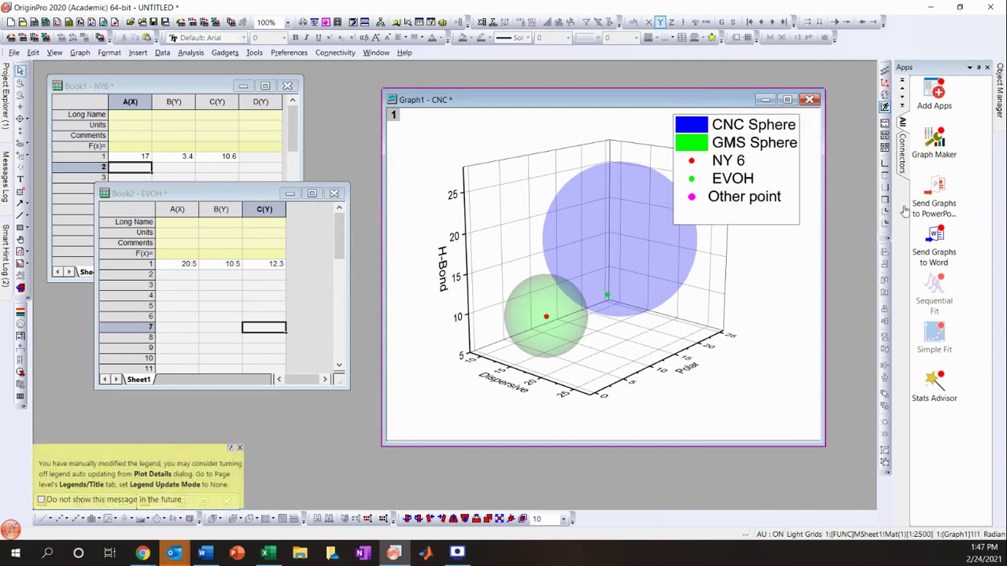
double_click(740, 222)
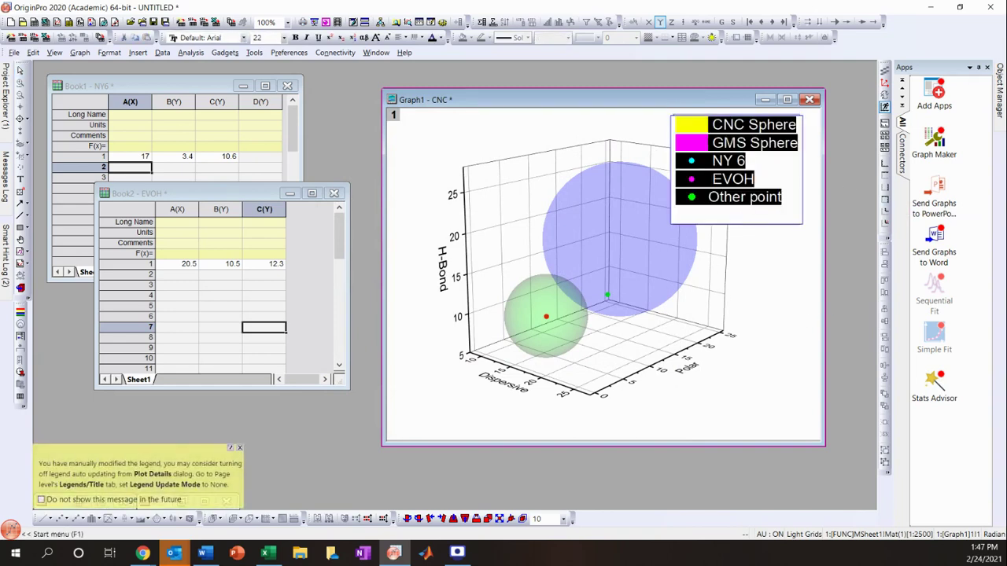
key(Escape)
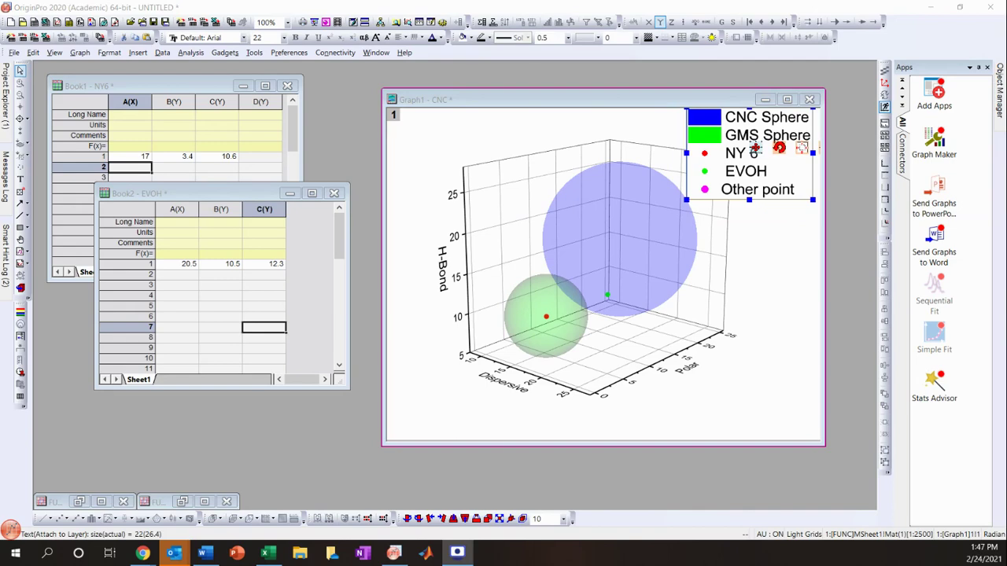
click(633, 230)
double_click(589, 222)
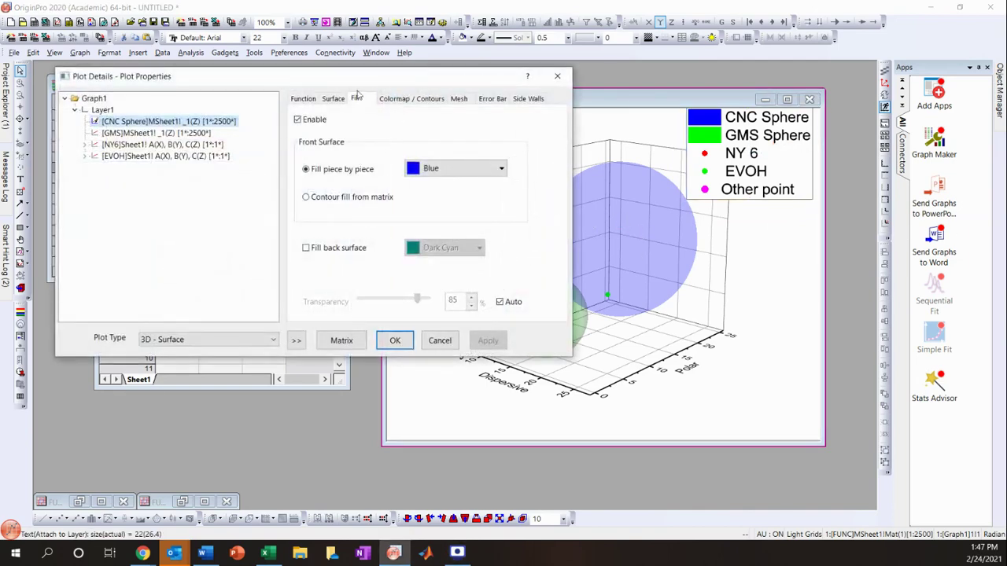
click(333, 99)
click(420, 285)
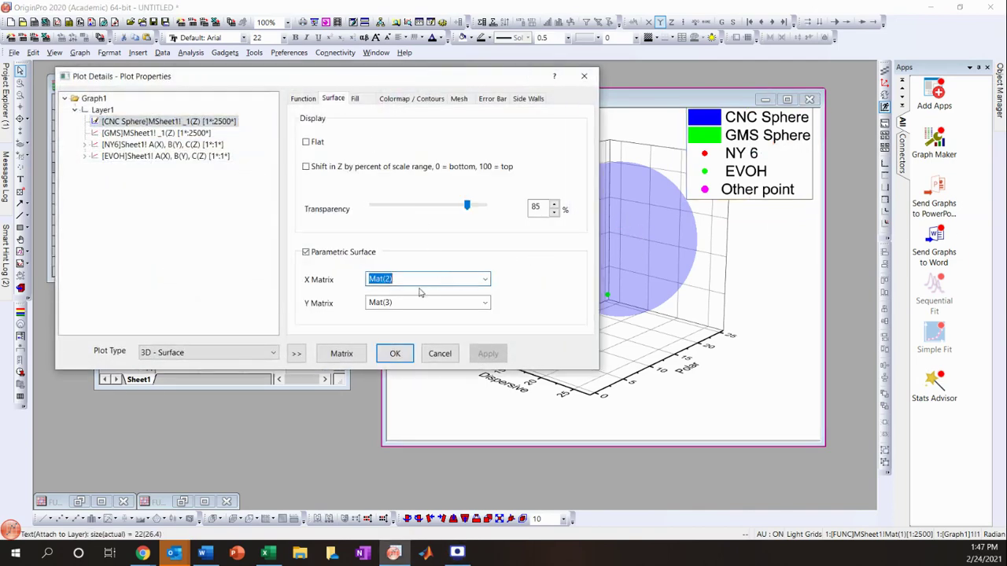
click(485, 280)
click(417, 292)
click(481, 303)
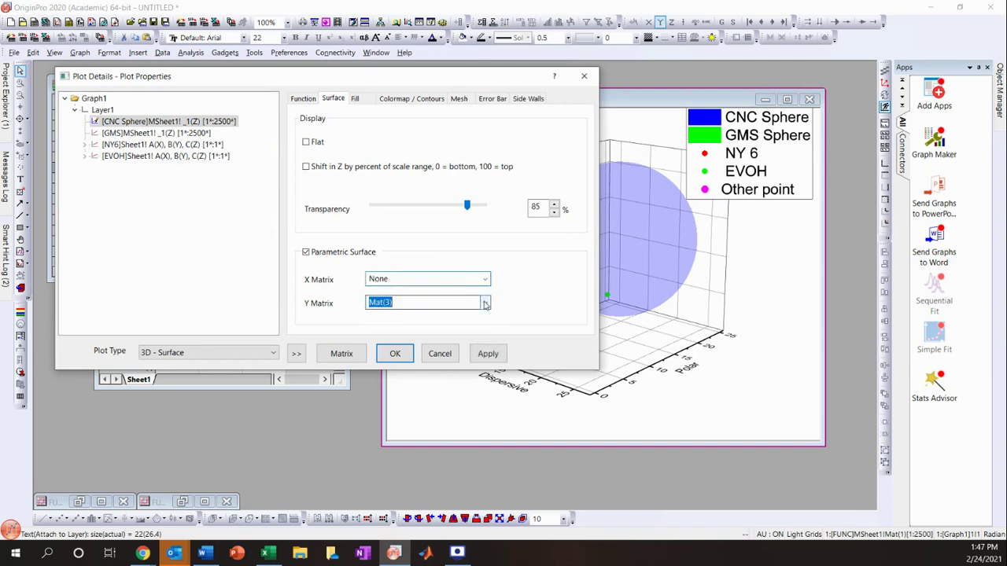
click(442, 318)
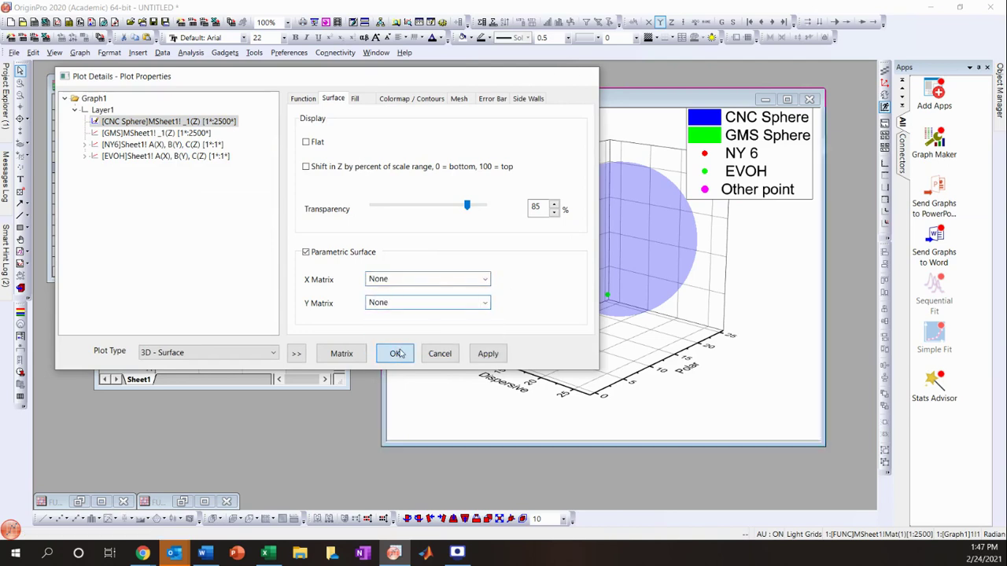
click(395, 353)
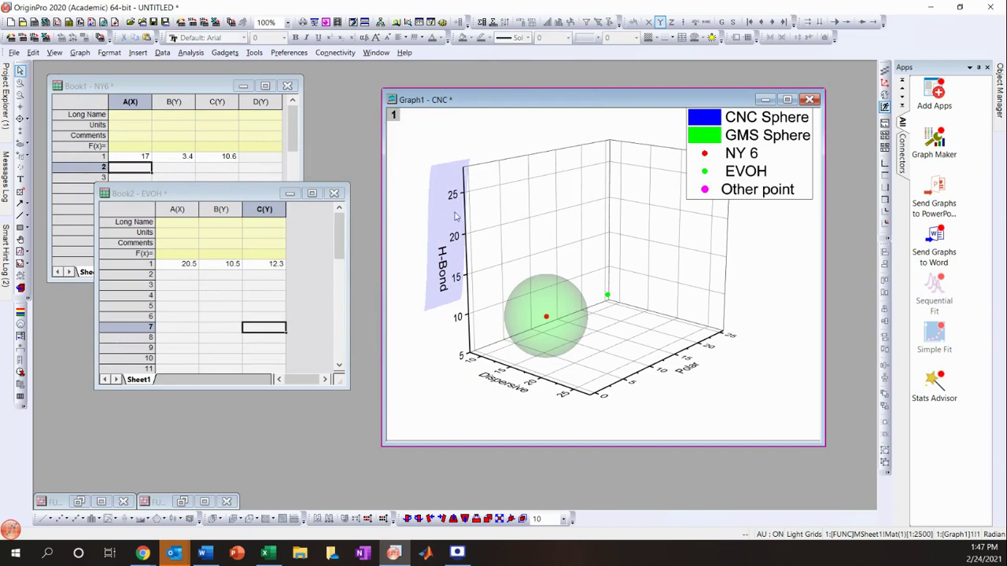
double_click(435, 173)
click(355, 99)
click(333, 99)
click(306, 252)
click(483, 280)
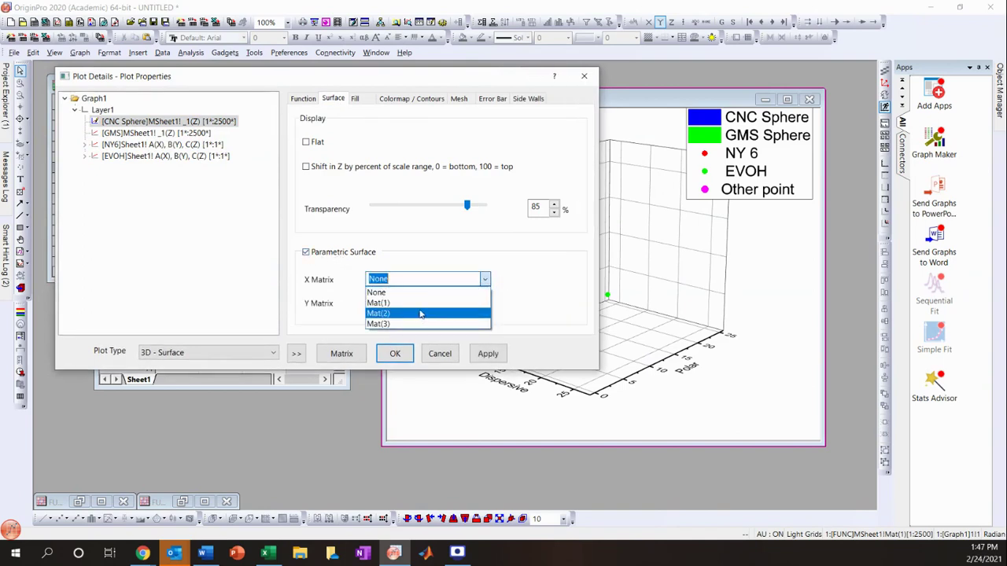
click(422, 314)
click(486, 305)
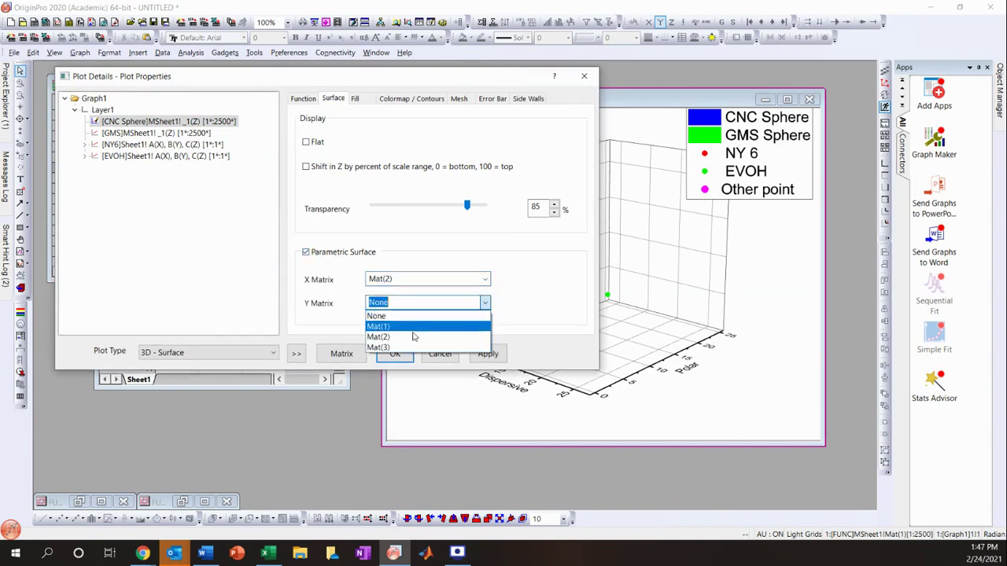
click(413, 348)
click(395, 354)
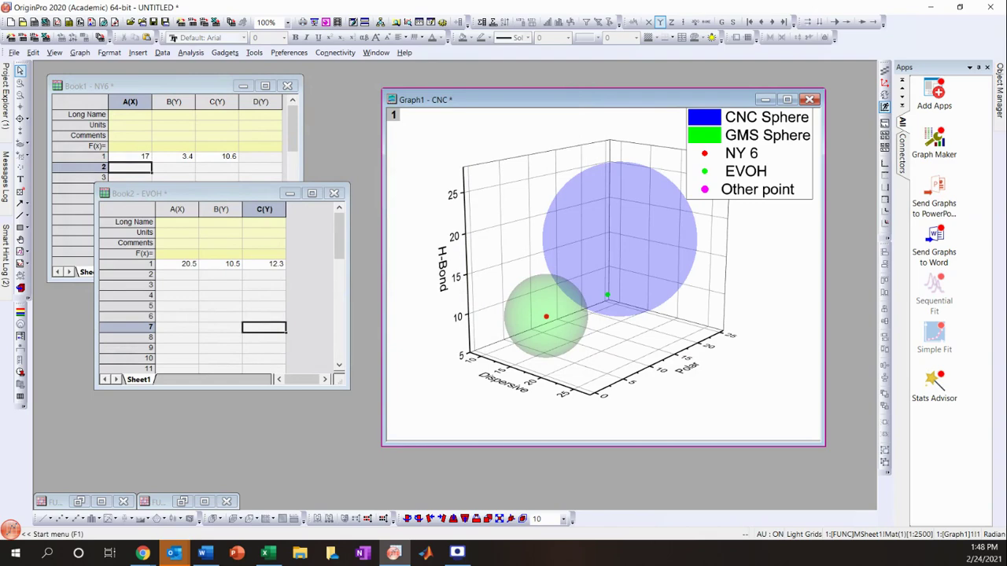
Make the NY 6 point's symbol a cube of size 15.
double_click(546, 317)
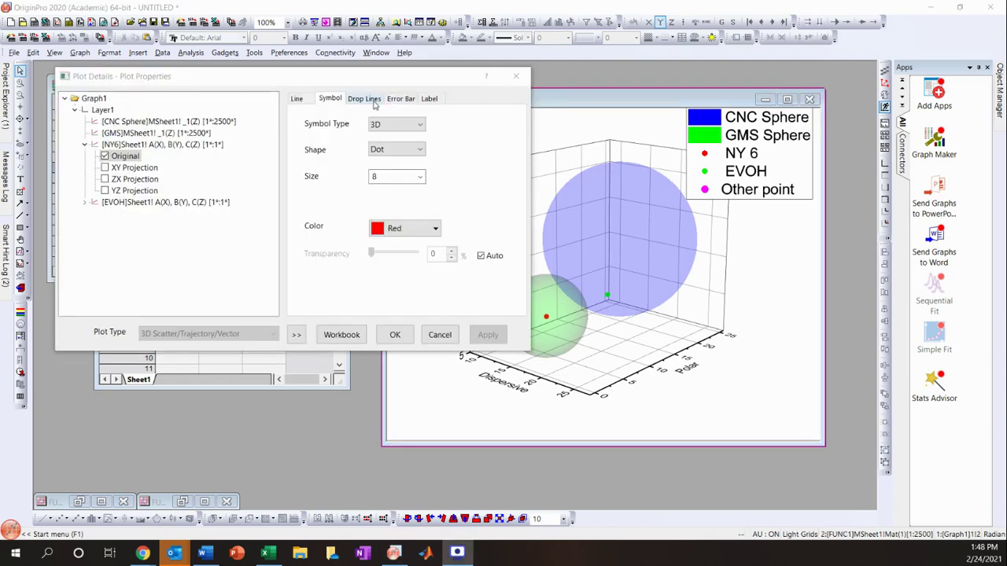
click(516, 75)
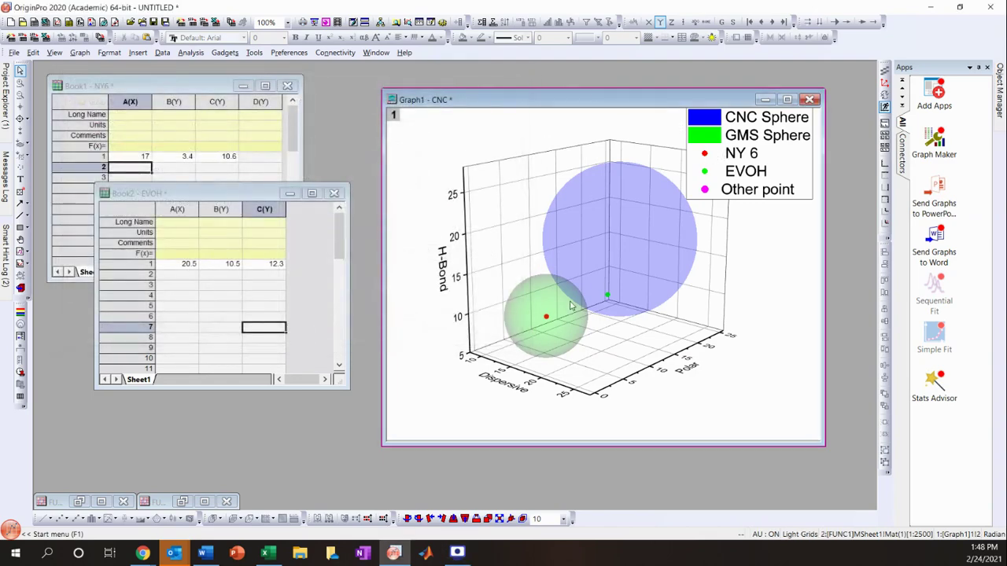
double_click(706, 154)
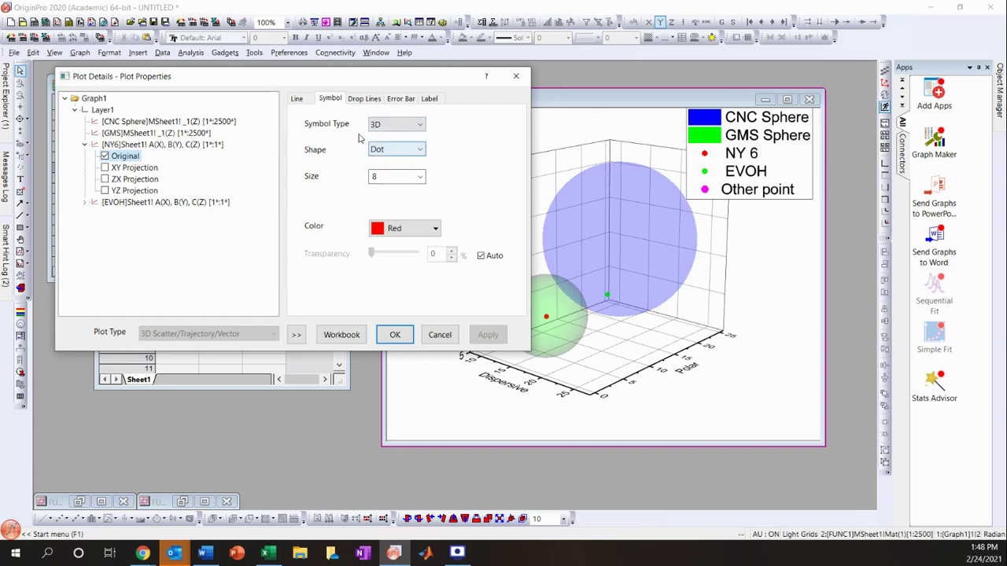
click(385, 152)
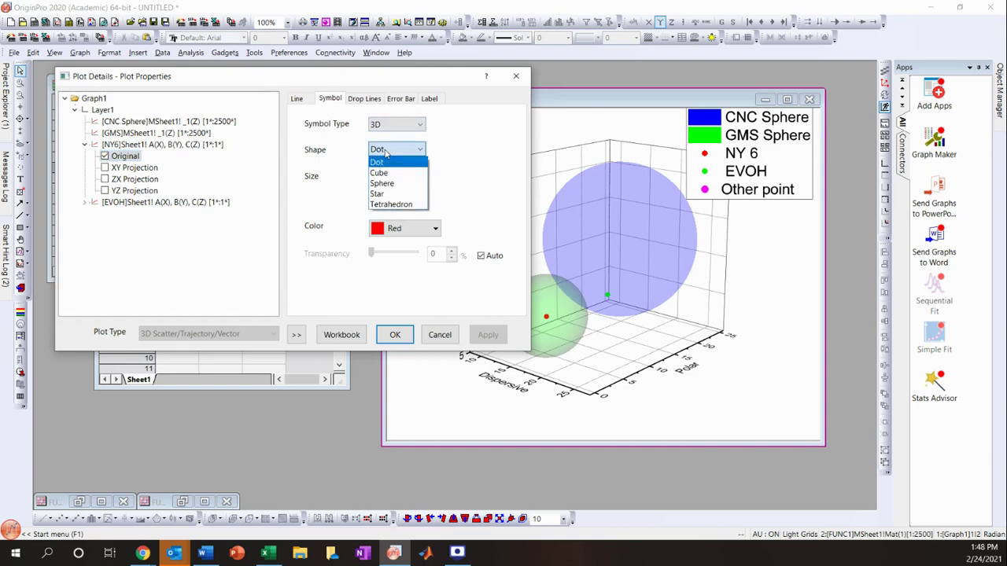
click(382, 172)
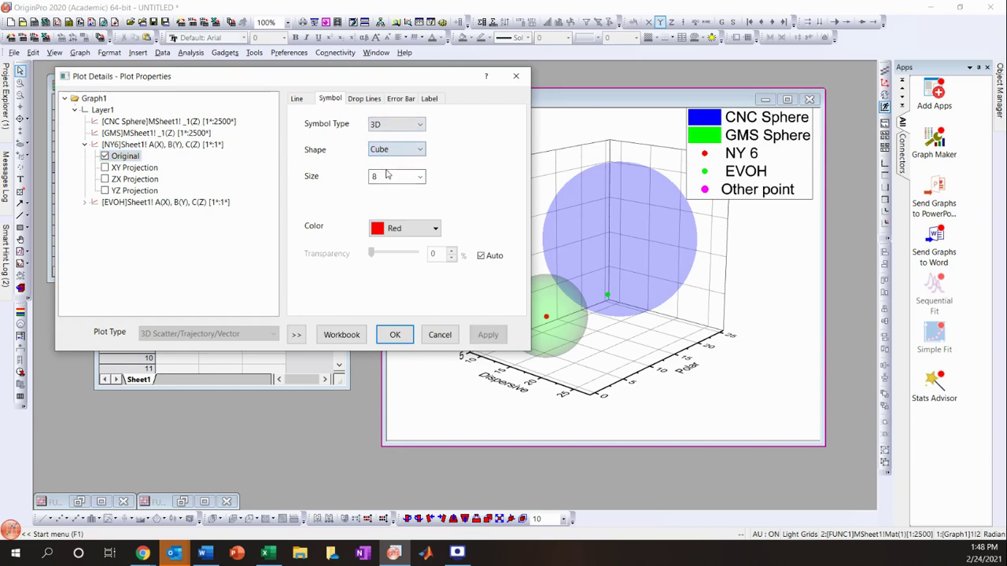
click(394, 333)
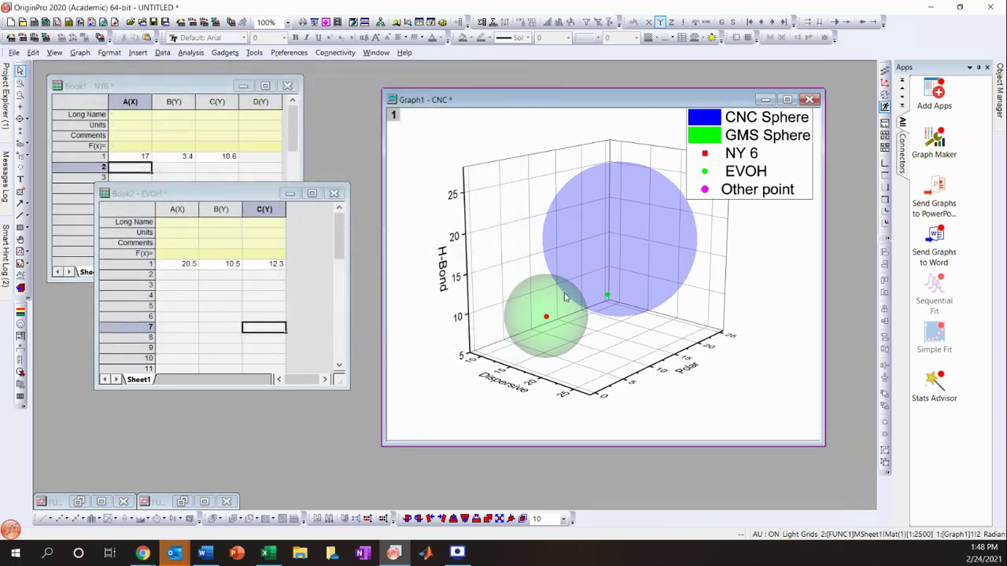
double_click(707, 154)
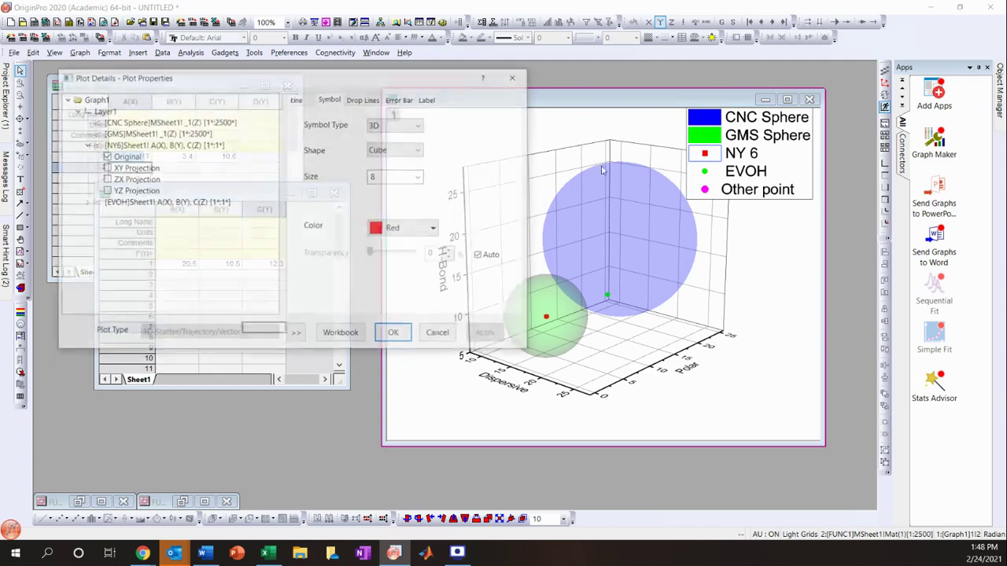
click(407, 177)
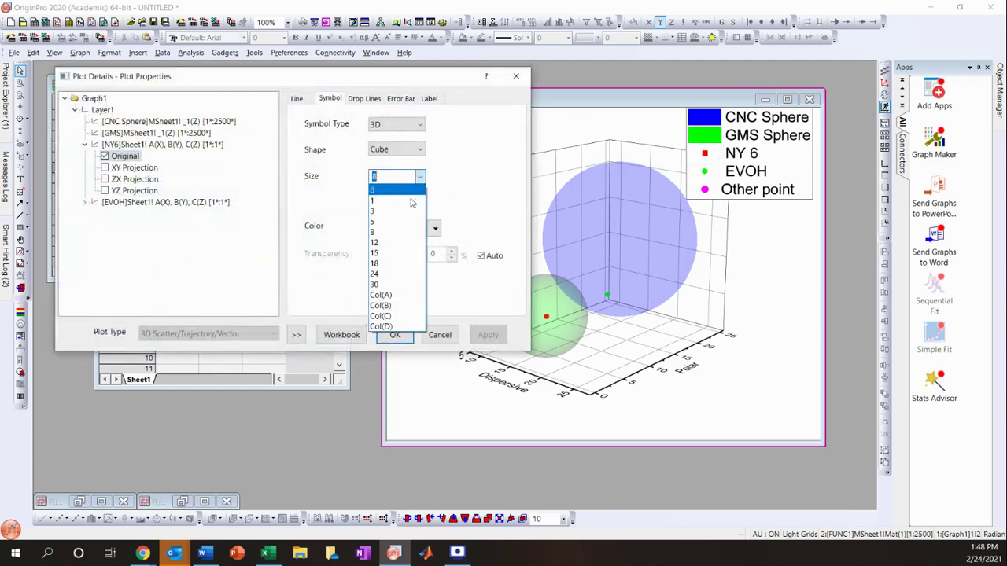
click(394, 252)
click(398, 336)
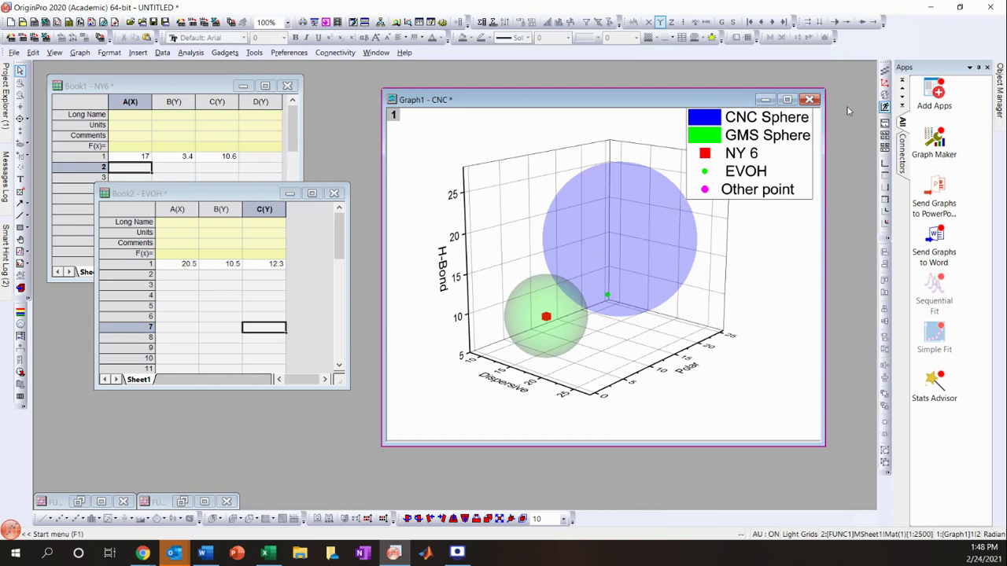
Make the EVOH point's symbol a star of size 15.
double_click(705, 173)
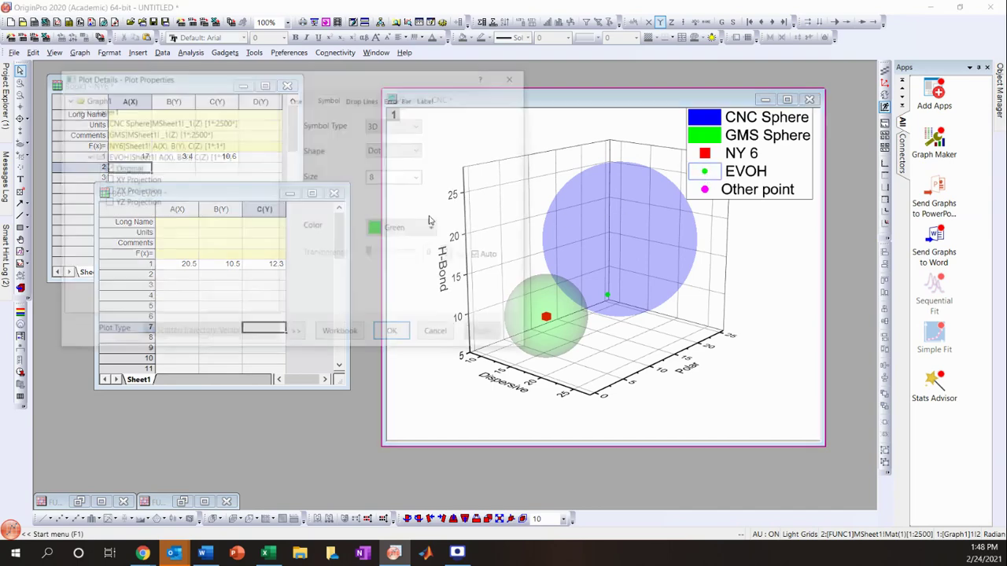
click(419, 149)
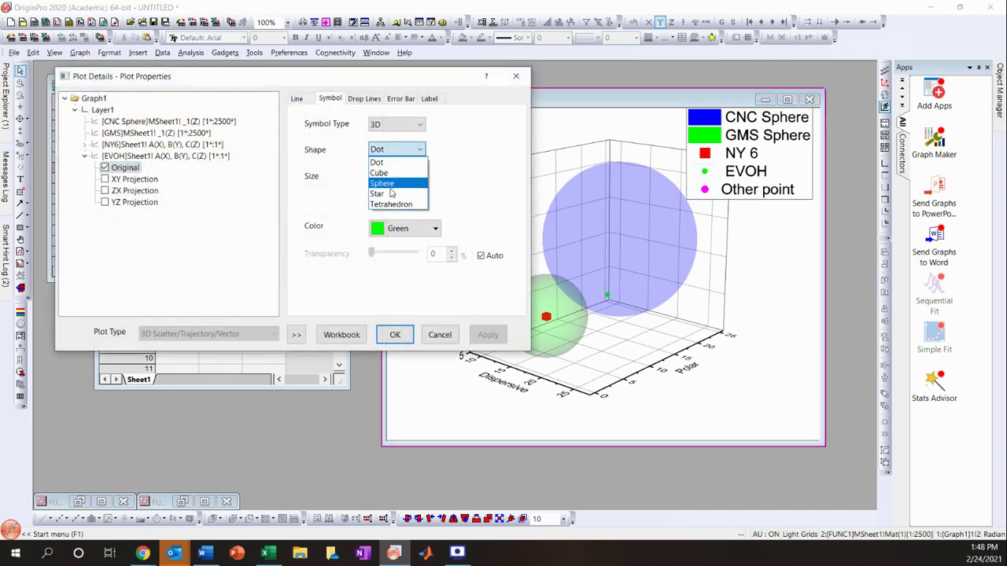
click(410, 198)
click(419, 176)
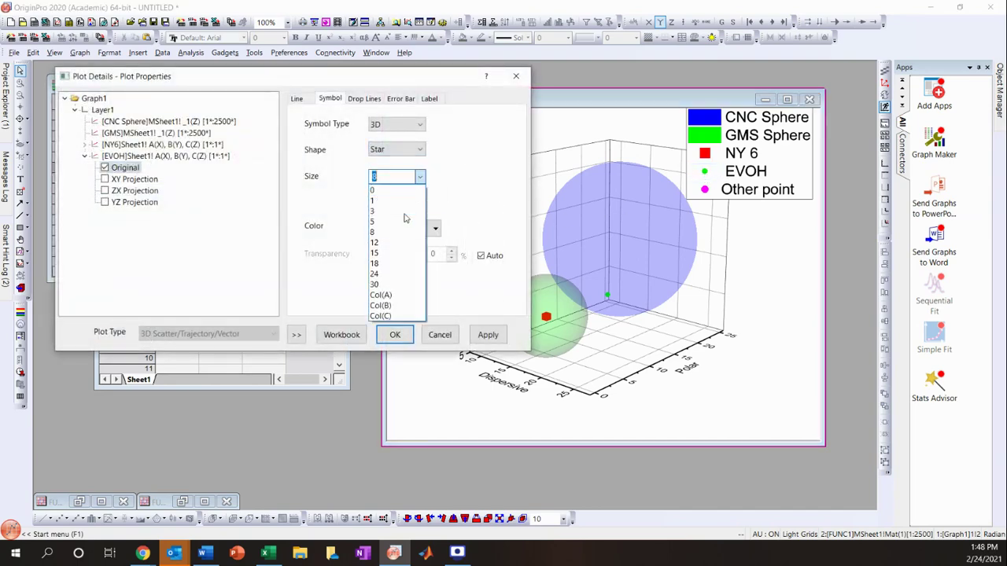
click(386, 258)
click(396, 335)
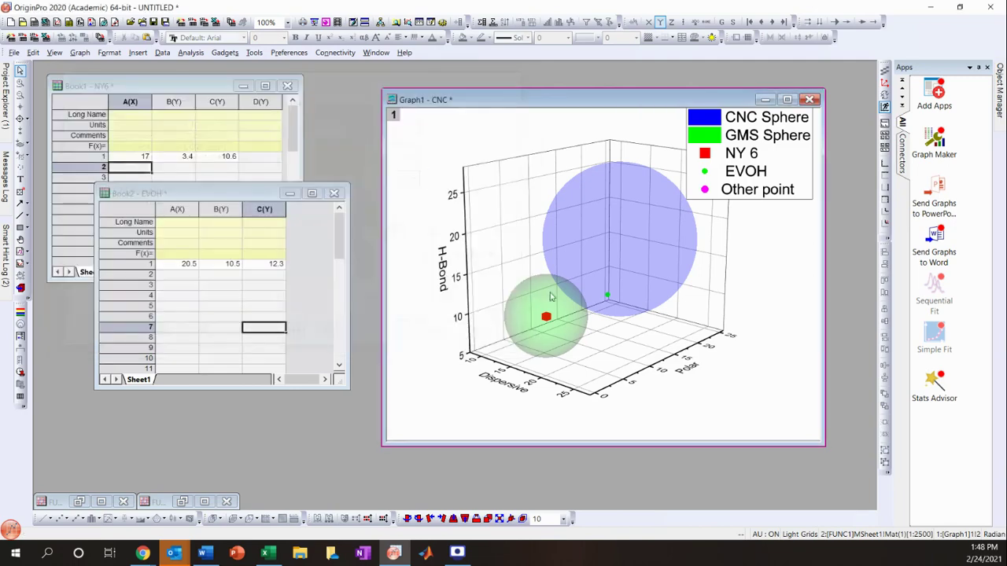
Maximize the Graph1 window, drag the legend to the top right, and zoom the page.
click(789, 100)
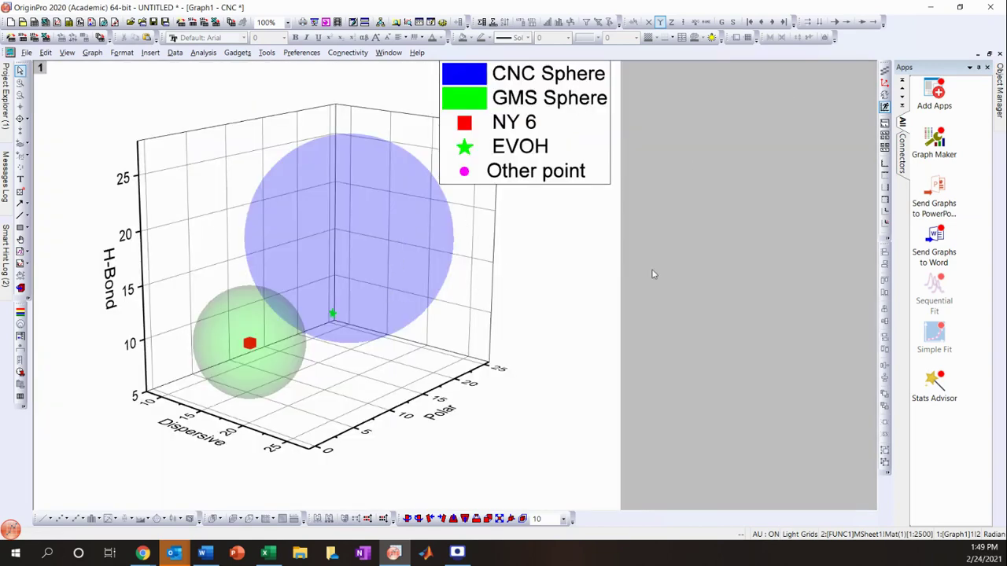
drag(606, 160, 721, 153)
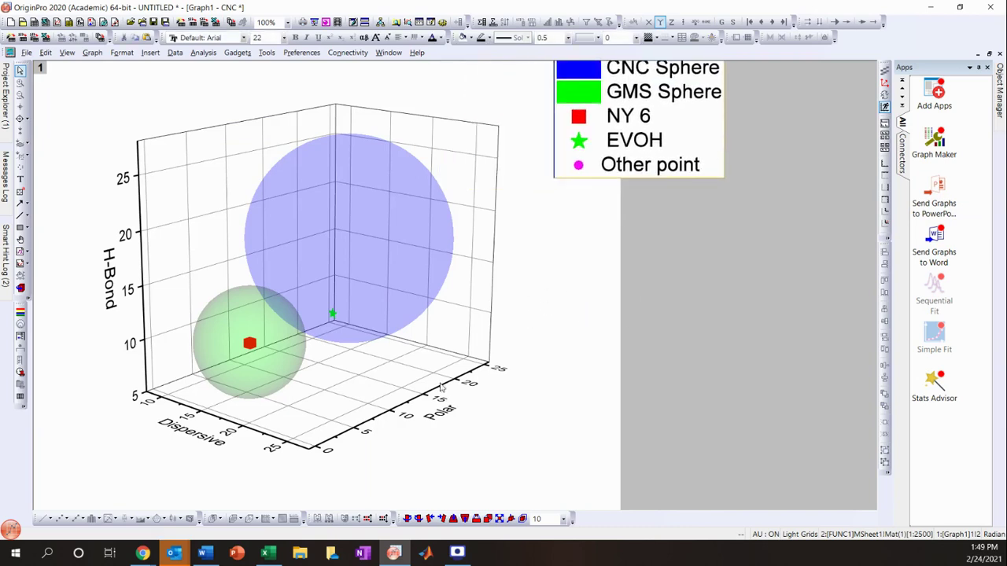
scroll(476, 383, down, 1)
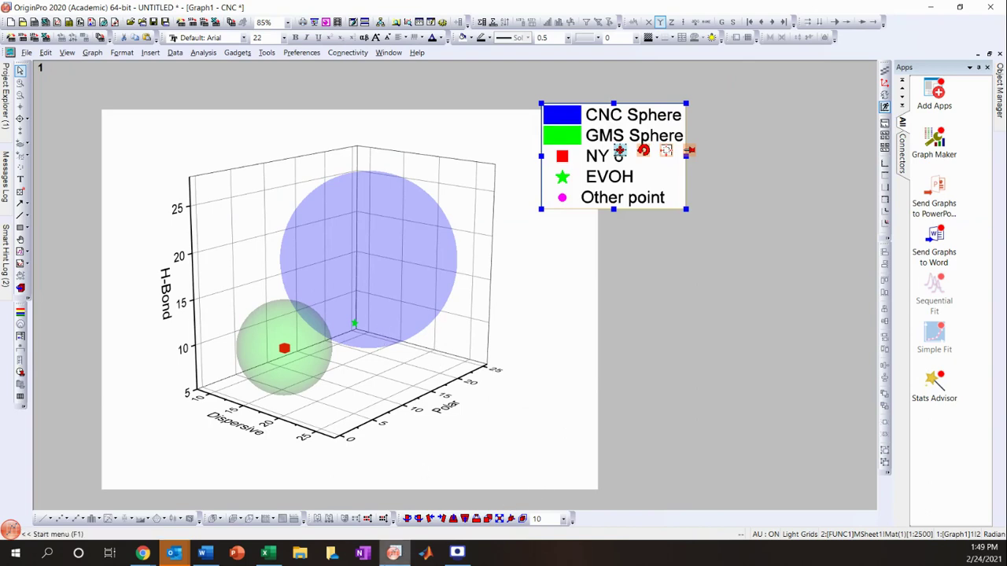
click(420, 521)
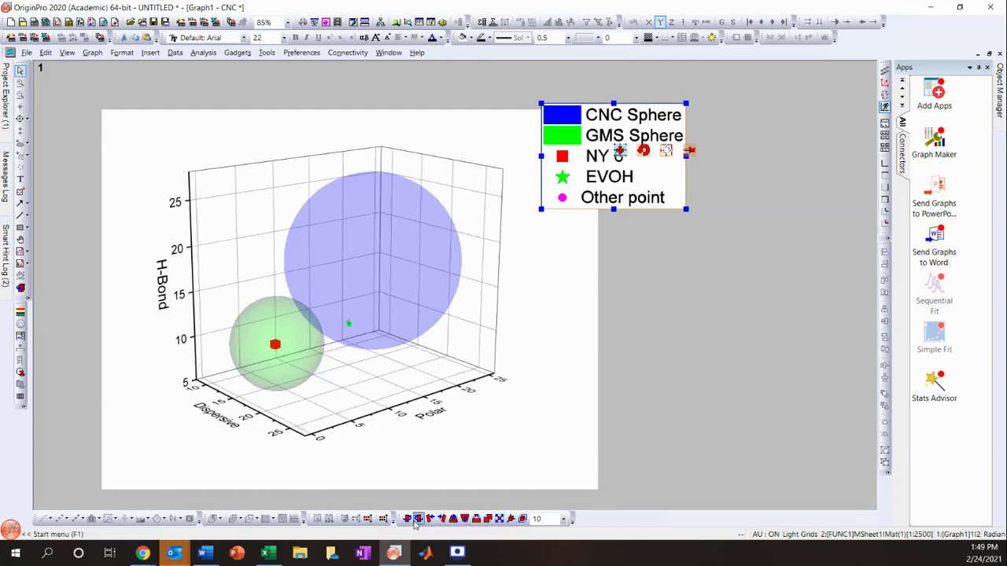
click(419, 522)
click(417, 522)
click(417, 524)
click(416, 524)
click(417, 524)
click(417, 524)
click(417, 524)
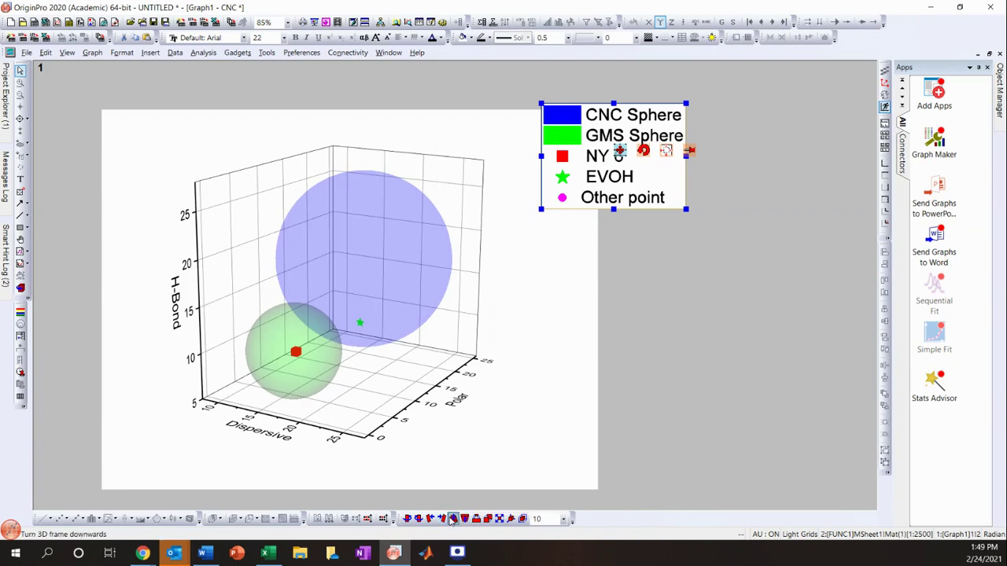
click(446, 519)
click(445, 520)
click(464, 521)
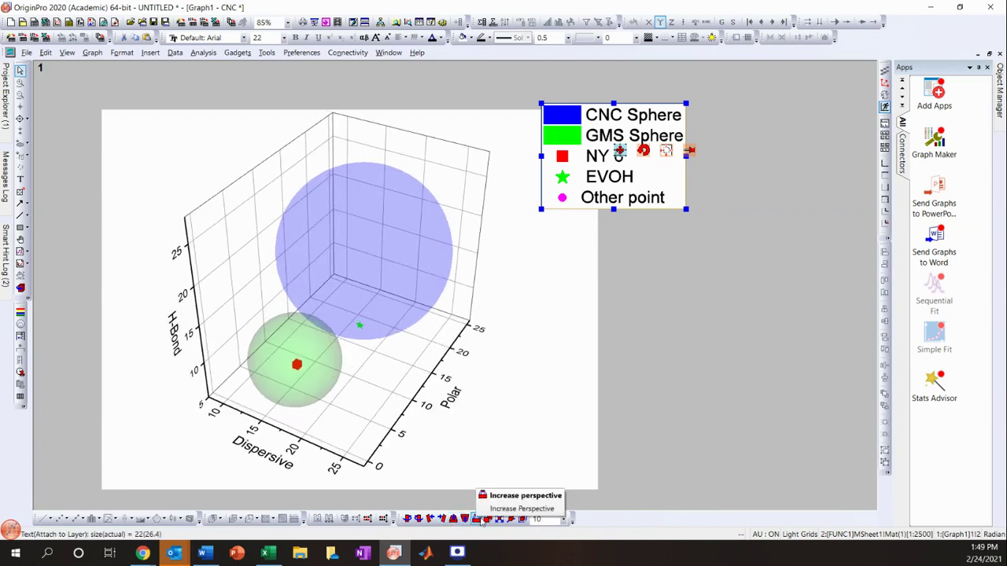
click(464, 521)
click(465, 521)
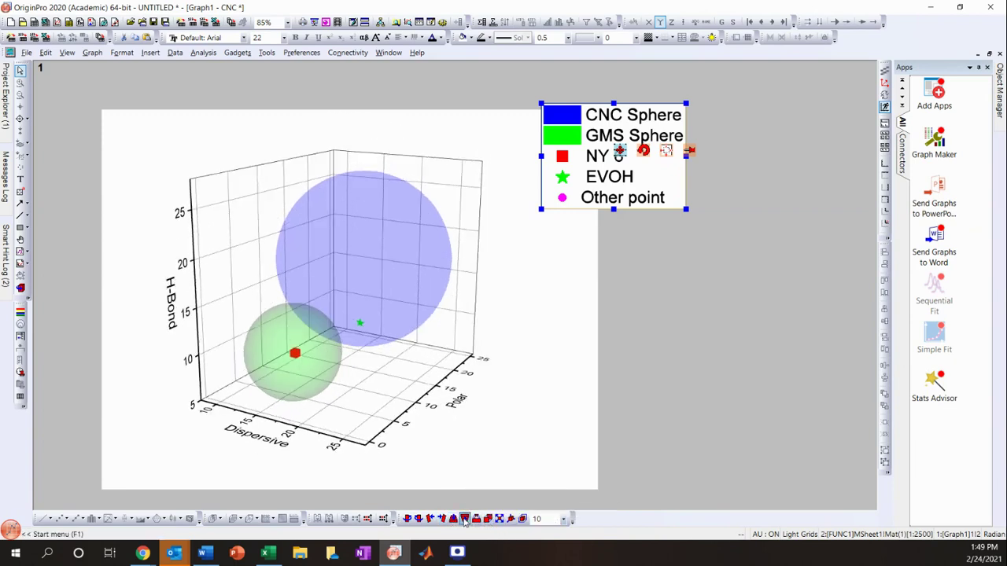
click(464, 521)
click(442, 521)
click(442, 521)
click(432, 520)
click(432, 521)
click(431, 520)
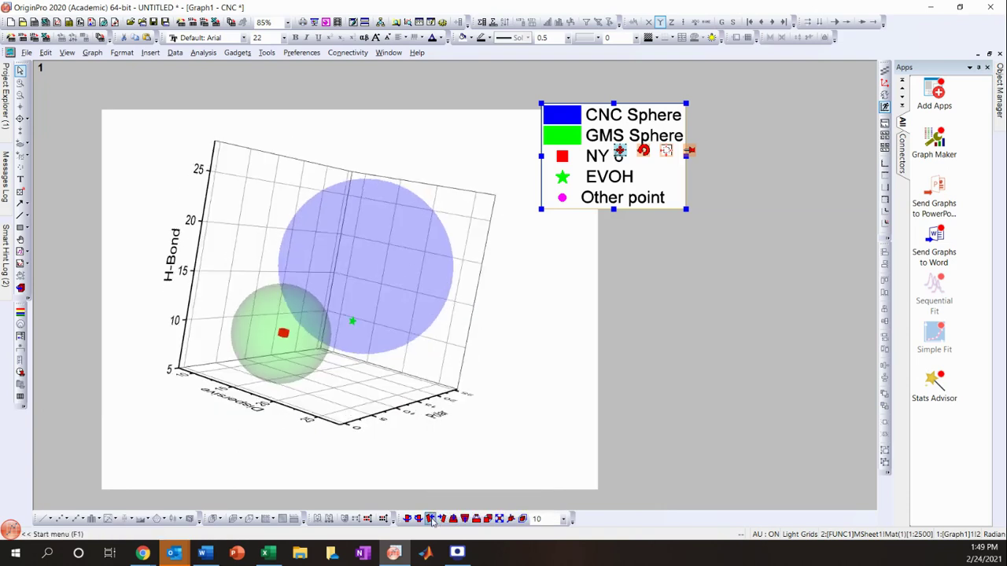
click(432, 521)
click(495, 521)
click(496, 521)
click(466, 520)
click(467, 520)
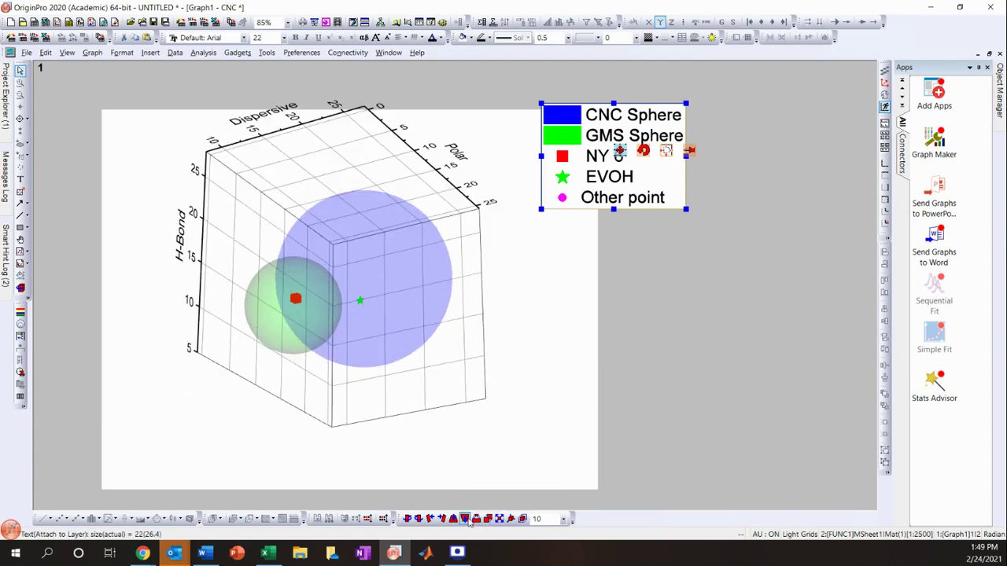
click(476, 520)
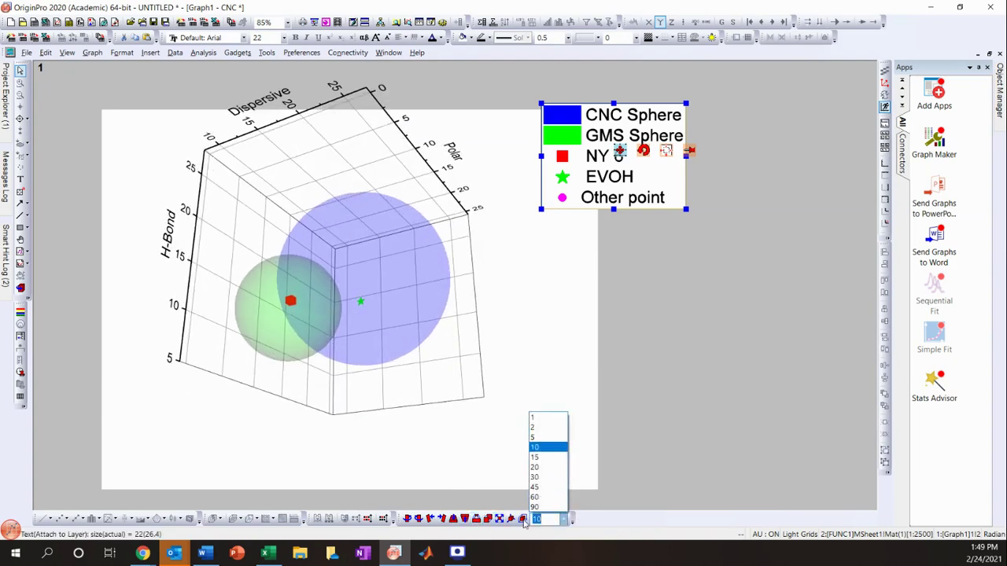
click(523, 519)
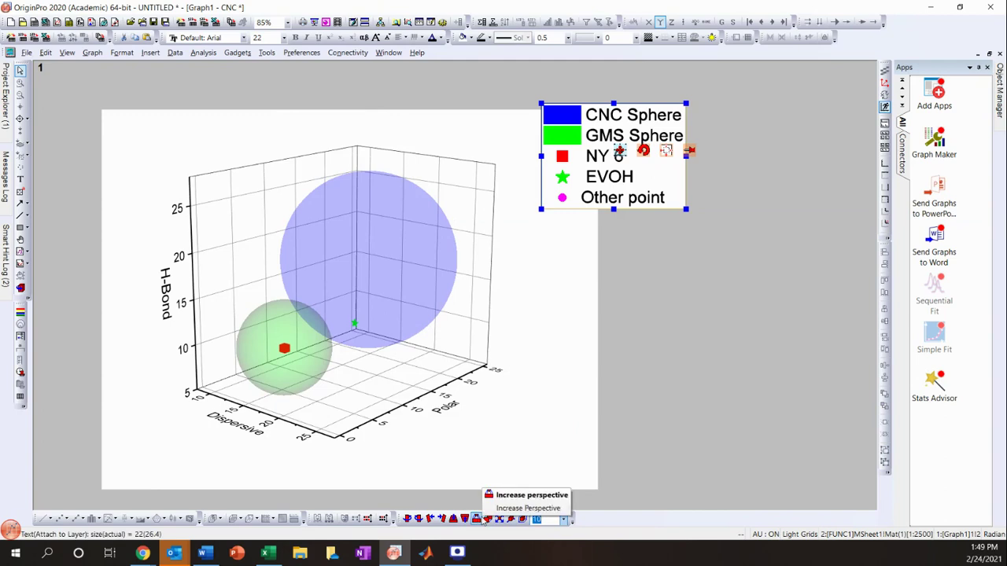
click(488, 519)
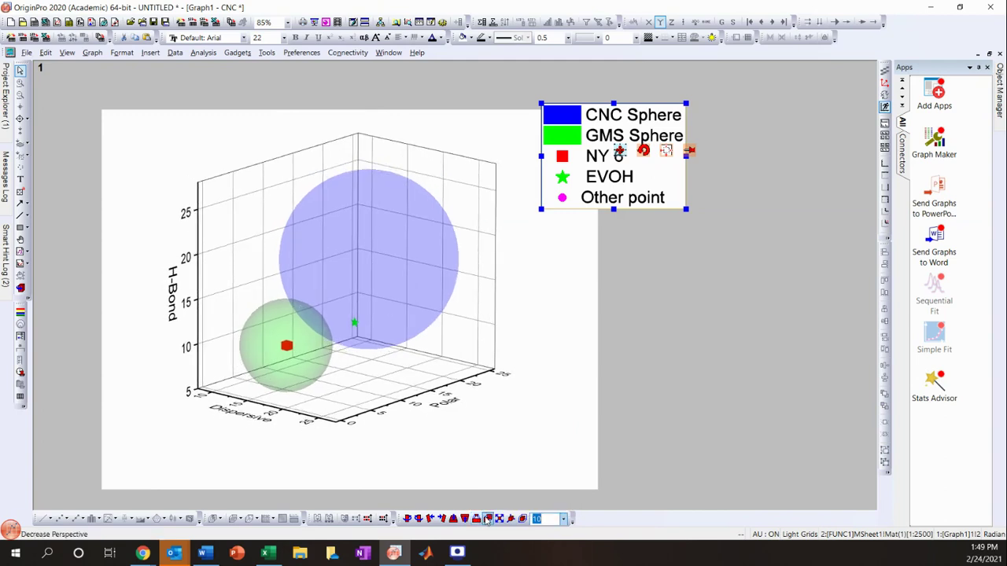
click(476, 520)
click(477, 519)
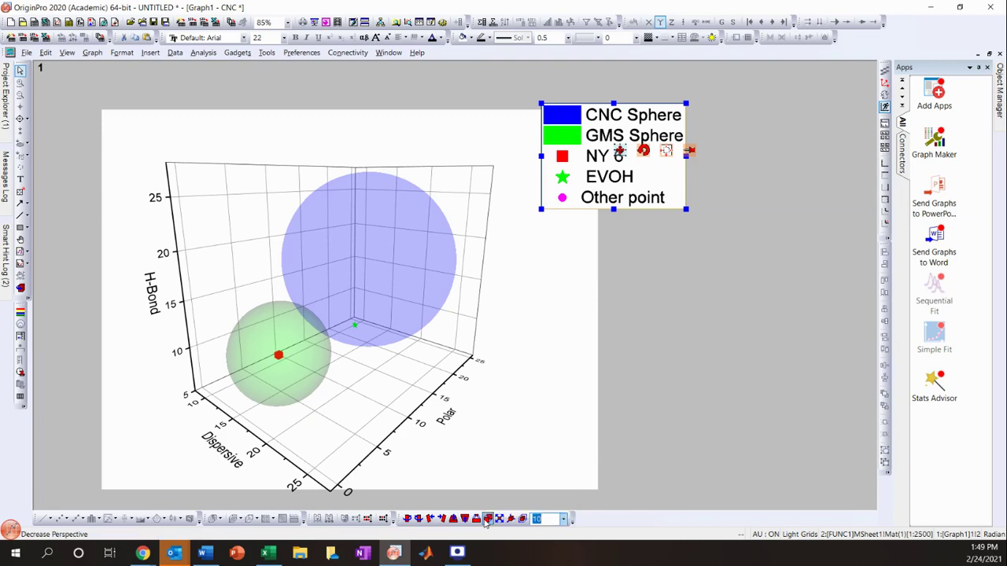
click(488, 519)
click(512, 520)
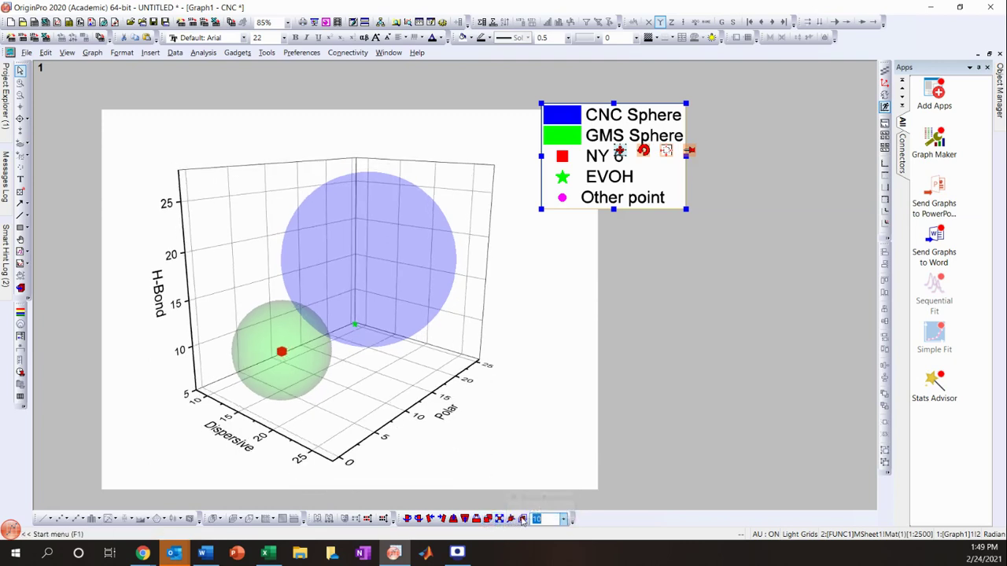
click(512, 521)
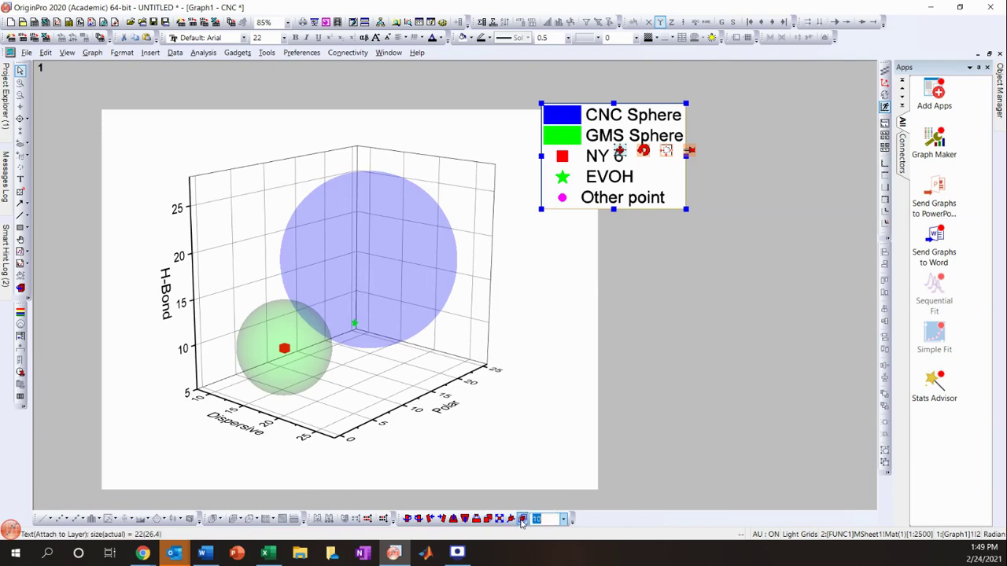
click(636, 236)
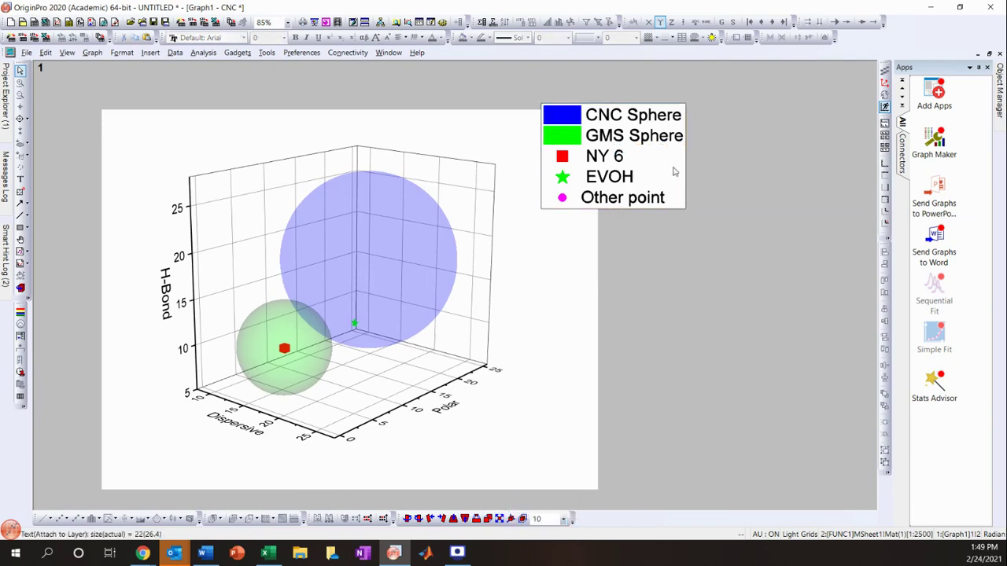
Nudge the legend slightly down and right, then pan and orbit the 3D graph.
drag(672, 167, 694, 184)
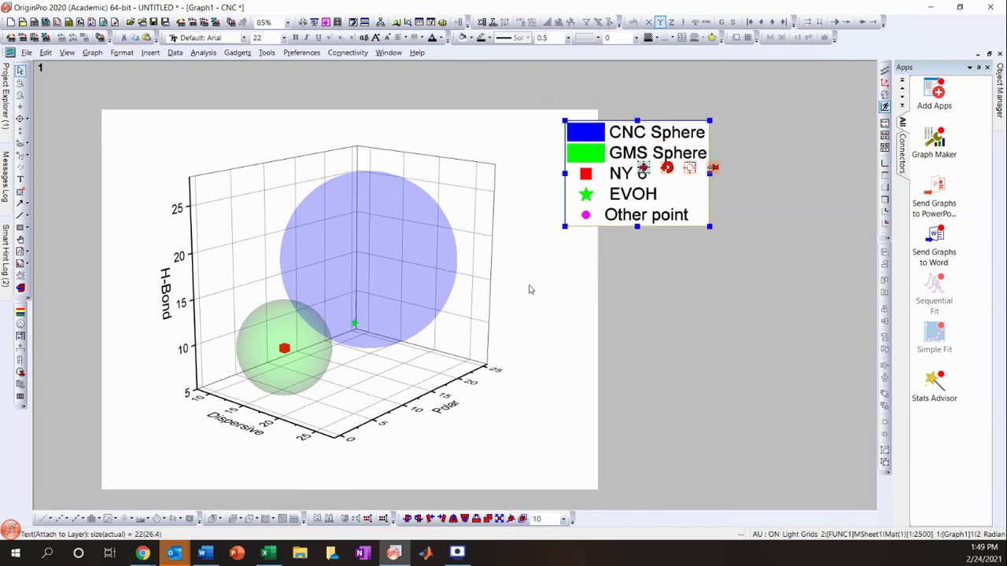
mouse_move(509, 277)
mouse_down()
mouse_move(556, 279)
mouse_move(660, 251)
mouse_move(692, 279)
mouse_move(486, 276)
mouse_move(523, 272)
mouse_up()
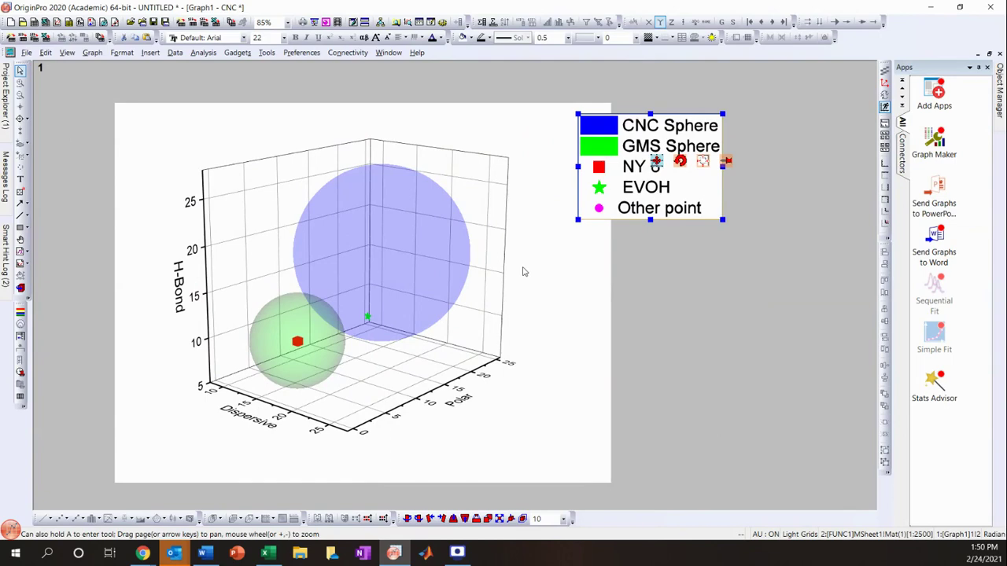
click(520, 282)
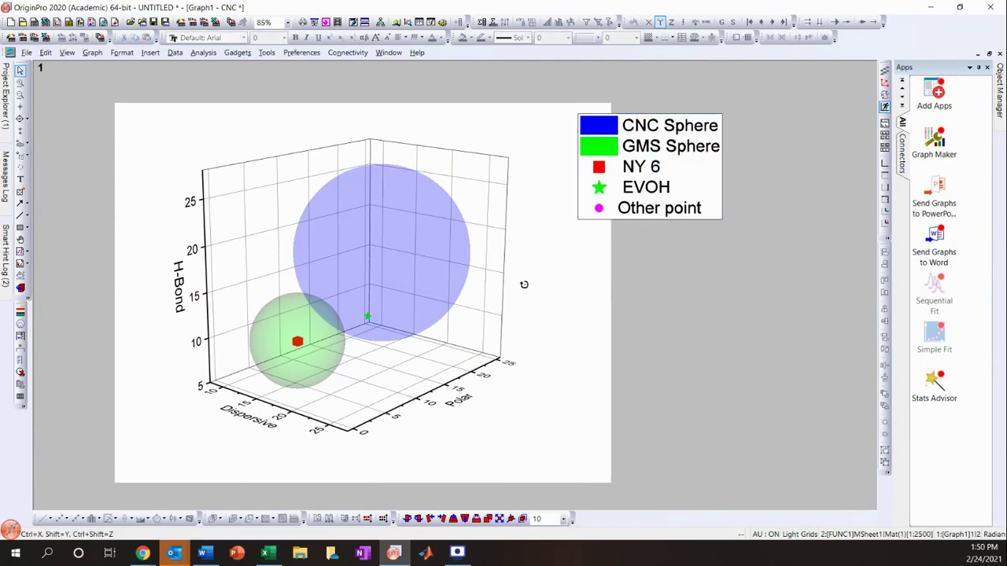
drag(532, 283, 399, 179)
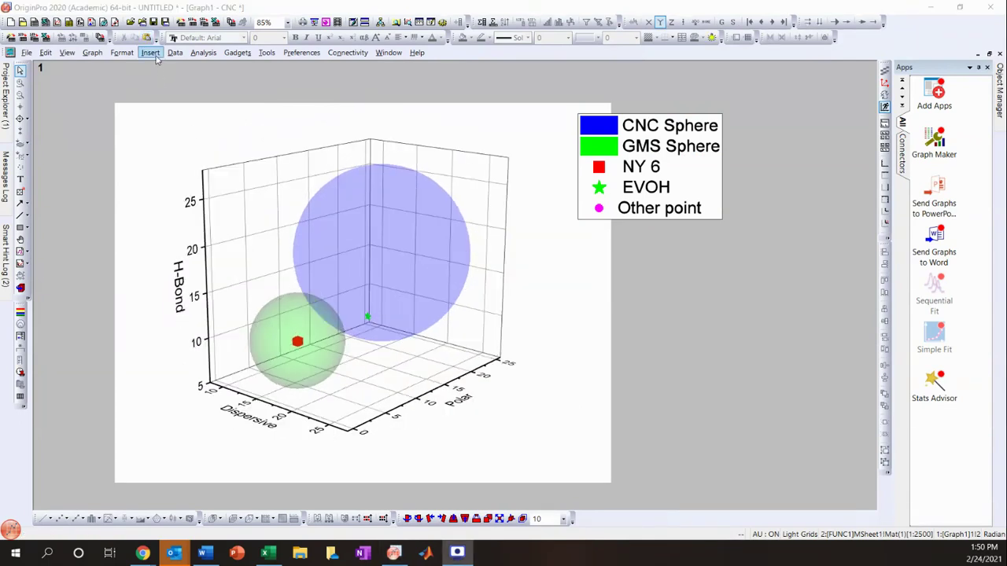
Draw an arrow from the upper left onto the NY 6 point, with a new arrowhead and line width 2.
click(20, 204)
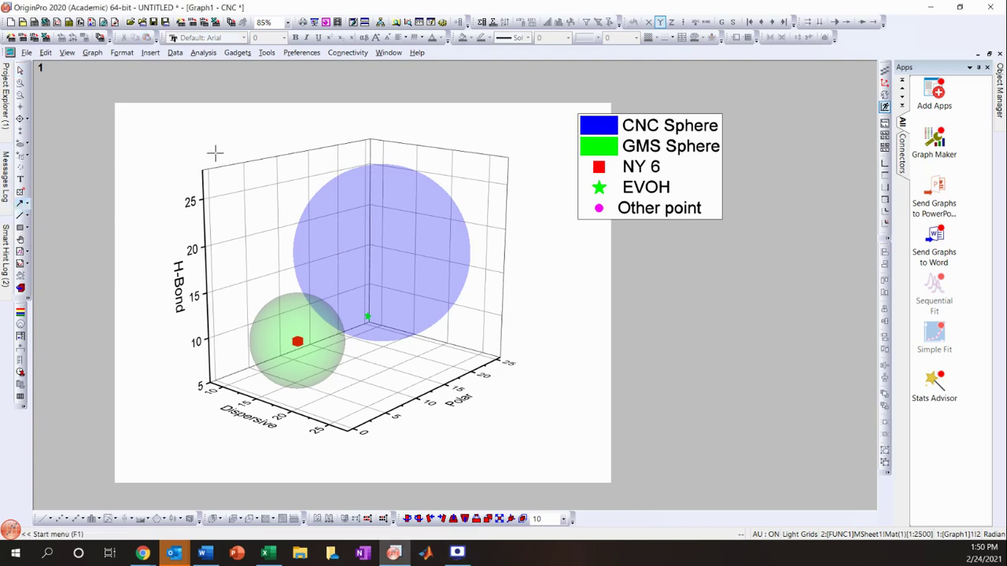
drag(198, 142, 292, 339)
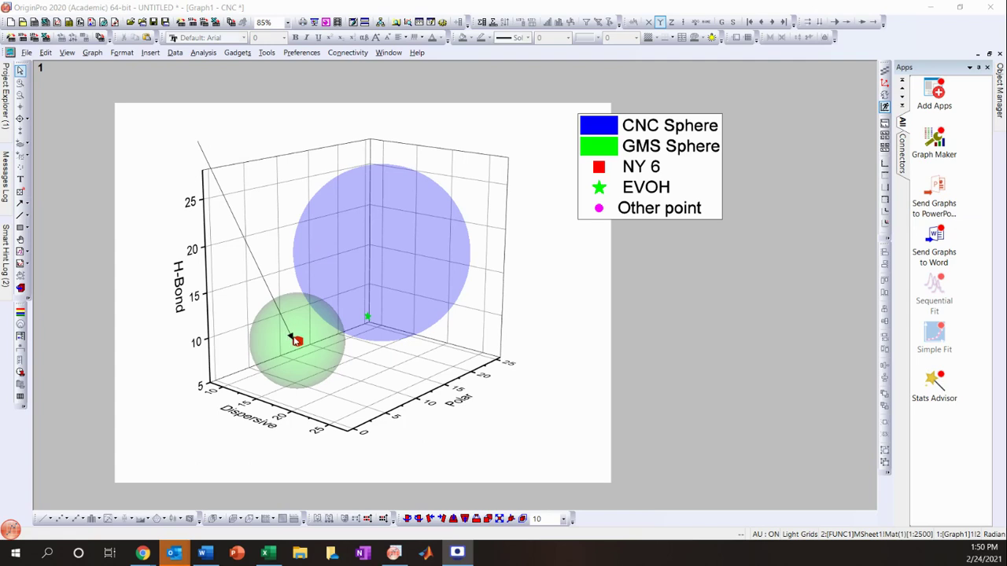
double_click(290, 337)
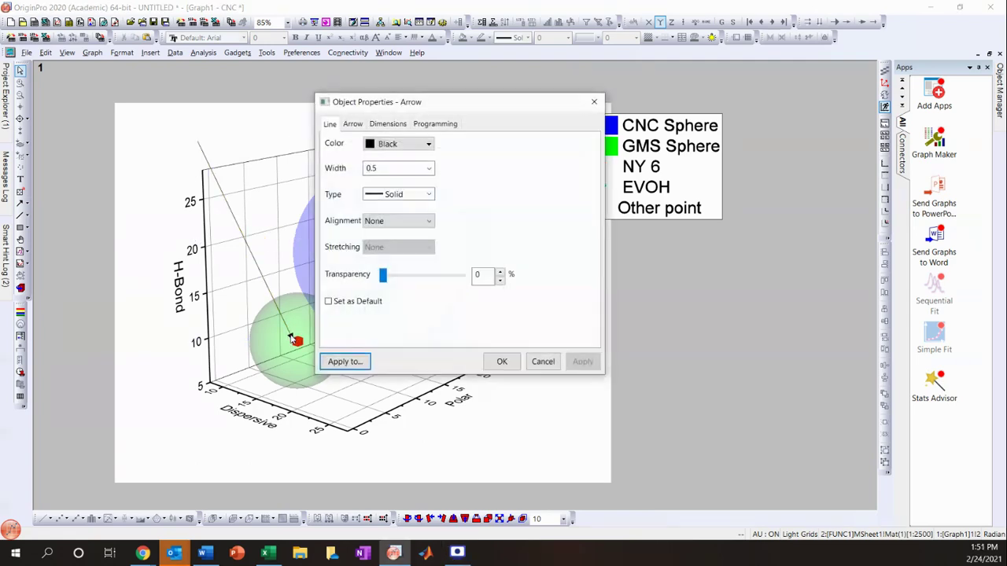
click(353, 124)
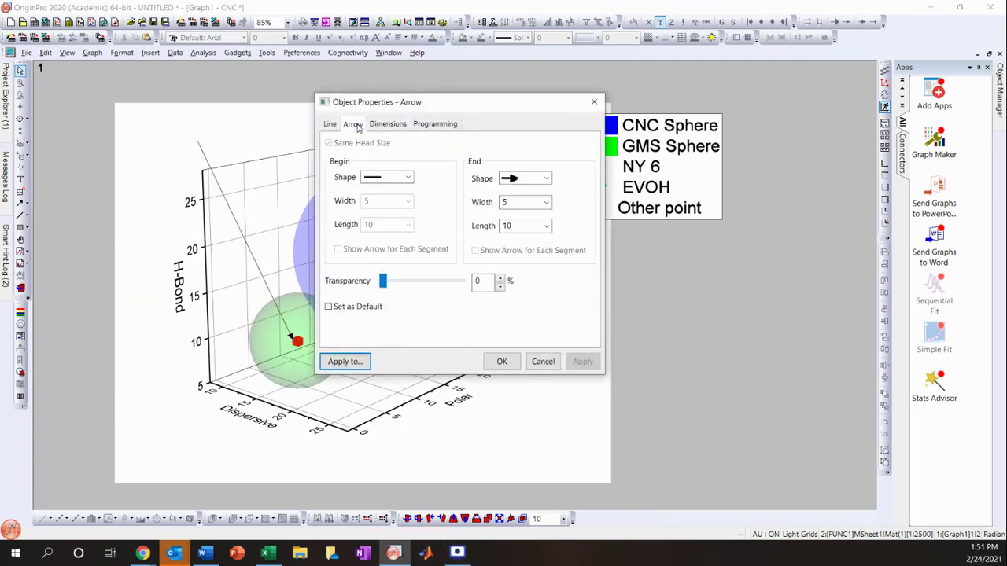
click(535, 178)
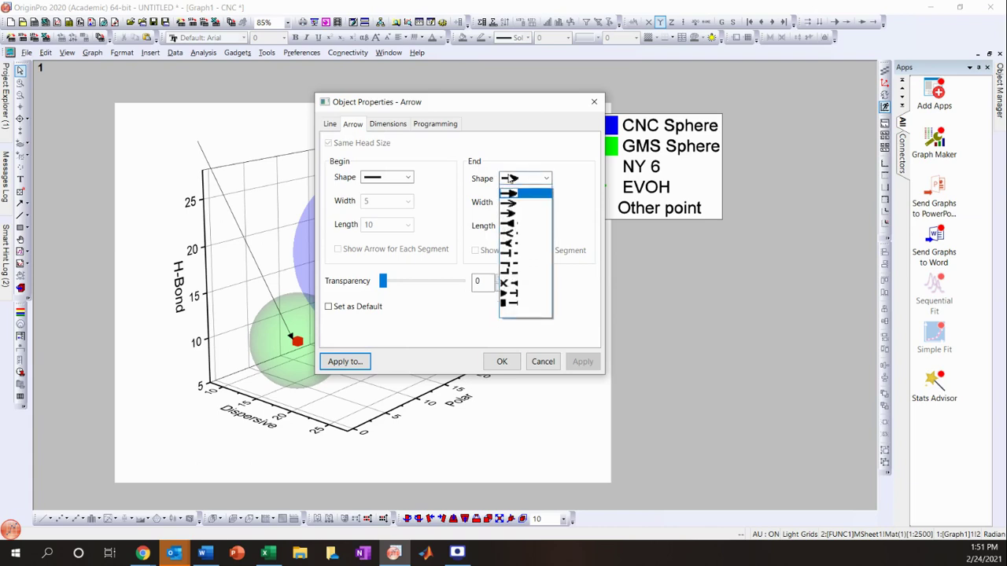
click(525, 219)
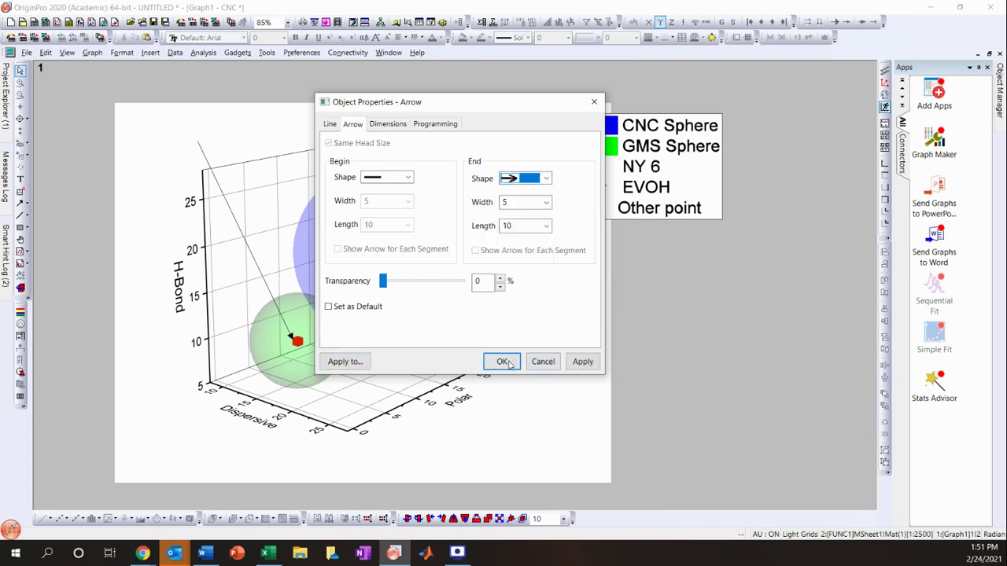
click(335, 126)
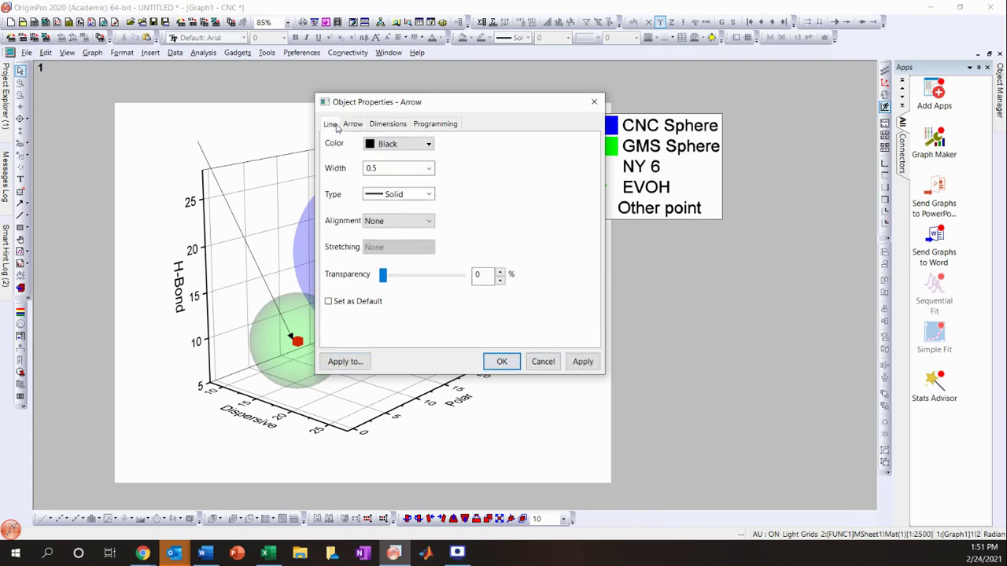
click(424, 168)
click(377, 234)
click(502, 361)
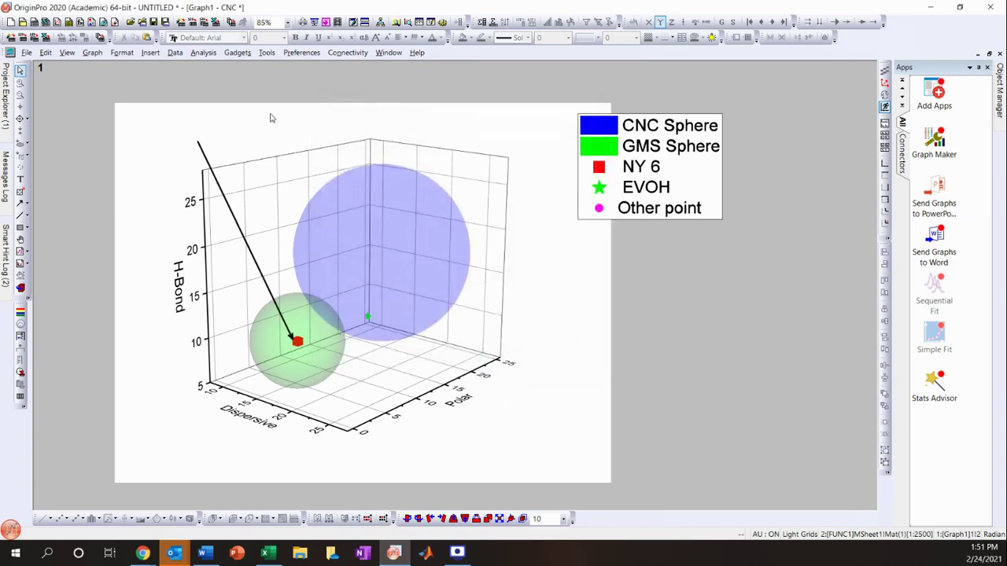
Place a 'Nylon 6' text label above the arrow's tail.
click(21, 180)
click(164, 128)
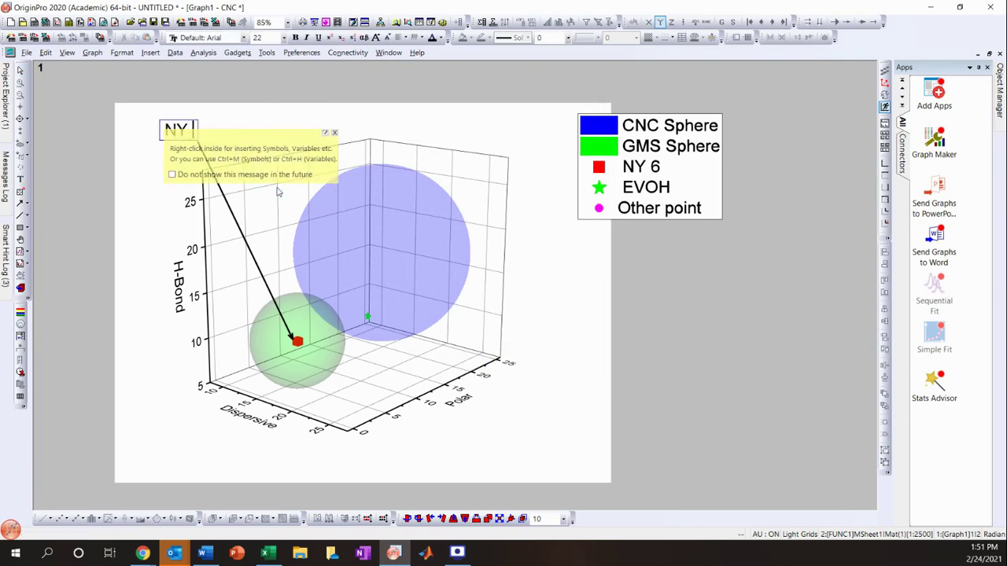
text(6)
key(Return)
click(185, 180)
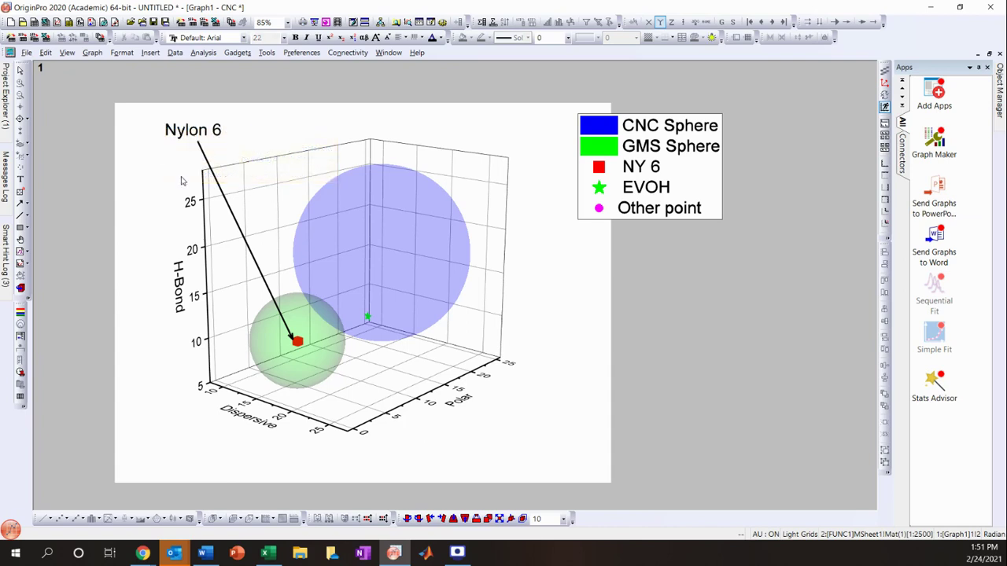
Format the Nylon 6 label as bold Times New Roman, size 14.
click(224, 131)
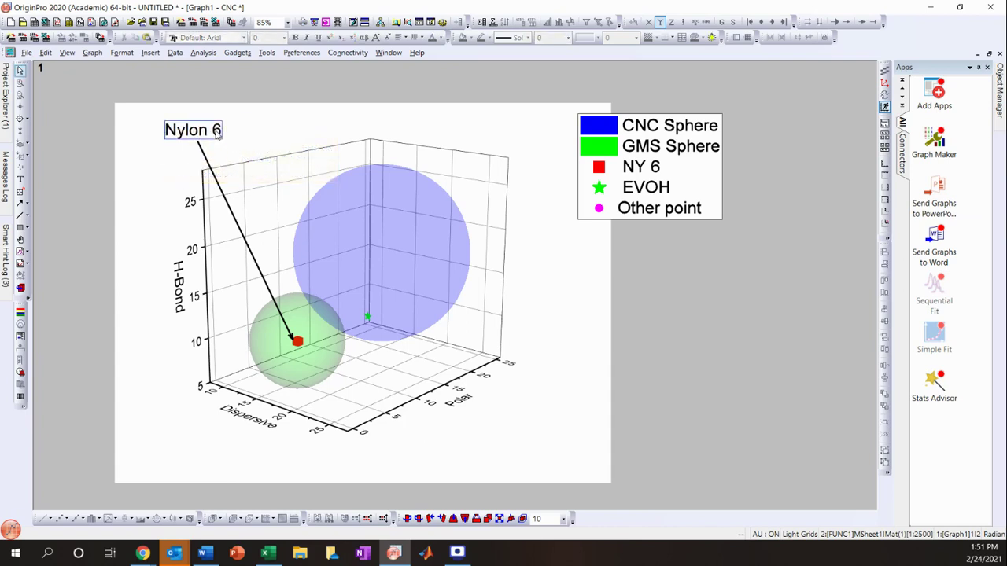
click(244, 38)
scroll(225, 70, up, 1)
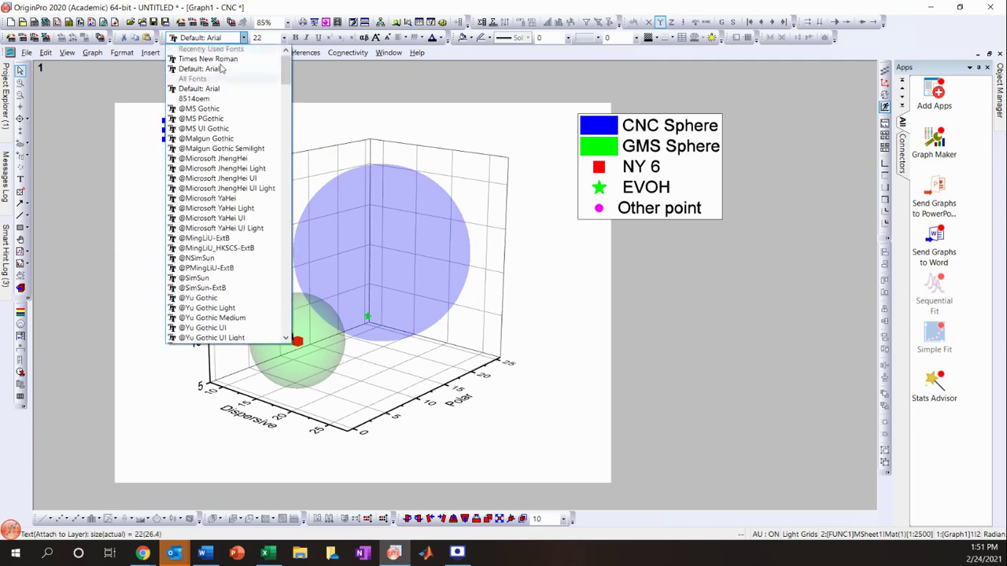
click(205, 57)
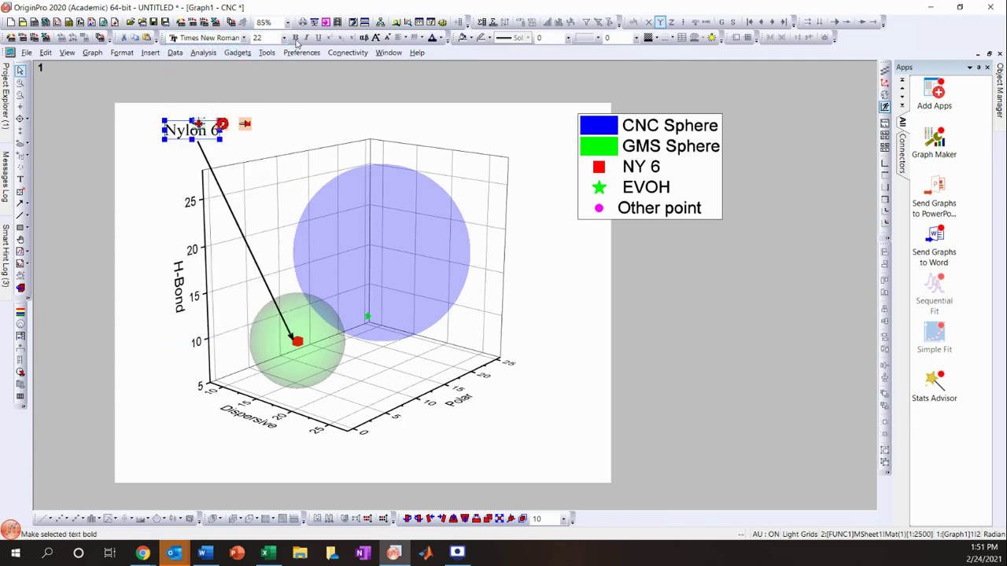
click(190, 132)
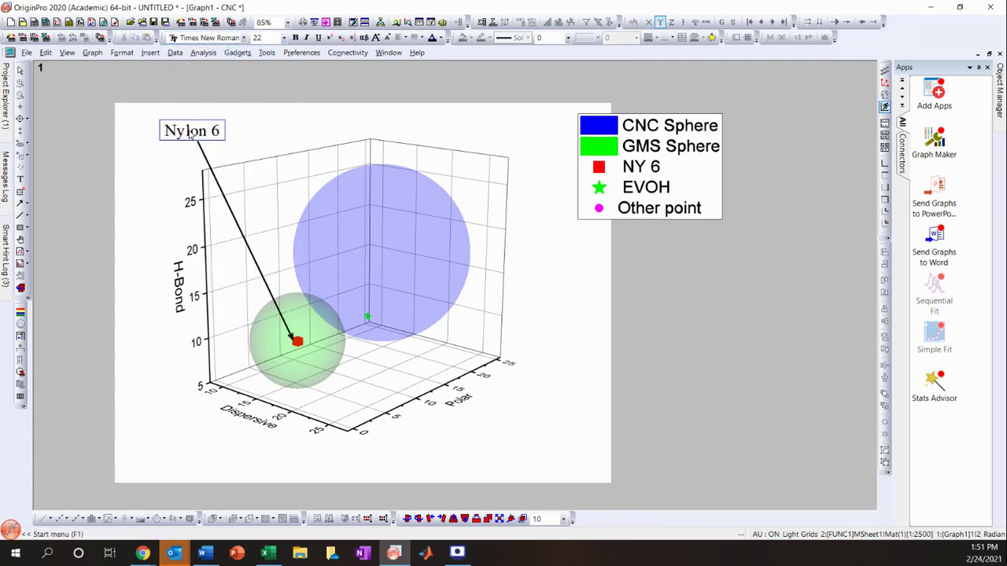
key(ctrl+a)
click(295, 38)
click(284, 37)
text(14)
key(Return)
click(284, 38)
click(260, 108)
click(265, 126)
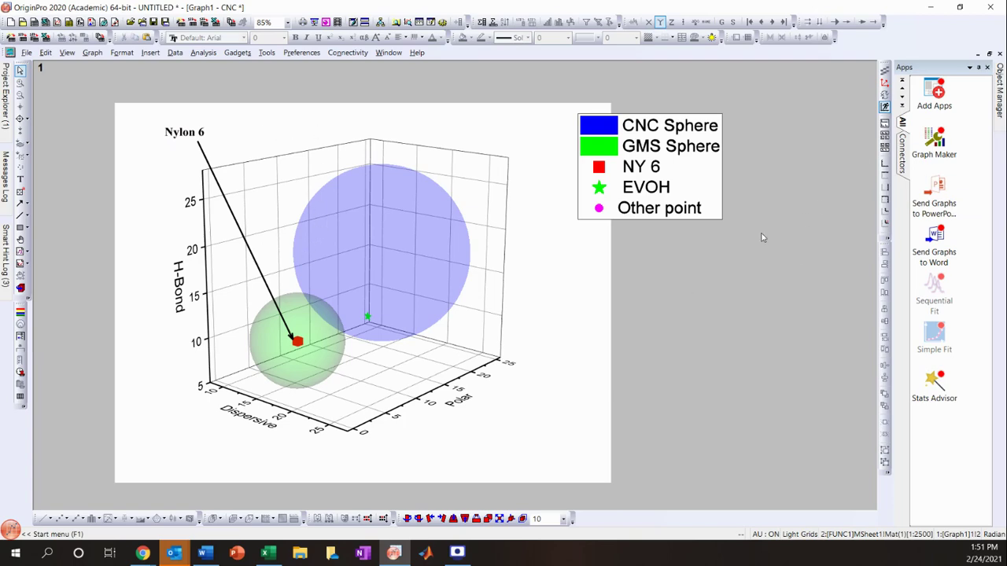
Rotate the 3D graph slightly and restore Graph1 to a smaller window.
drag(748, 306, 631, 333)
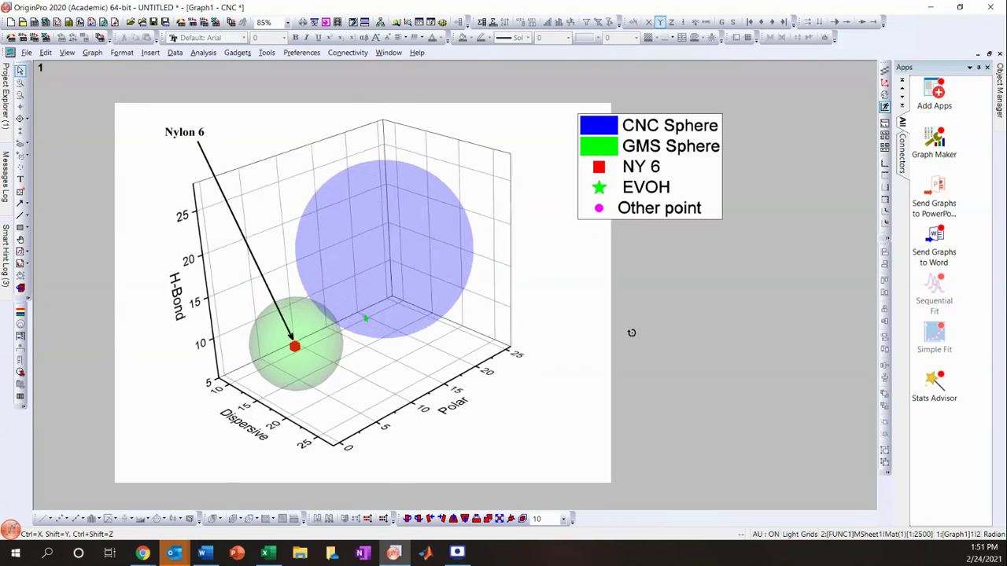
click(989, 53)
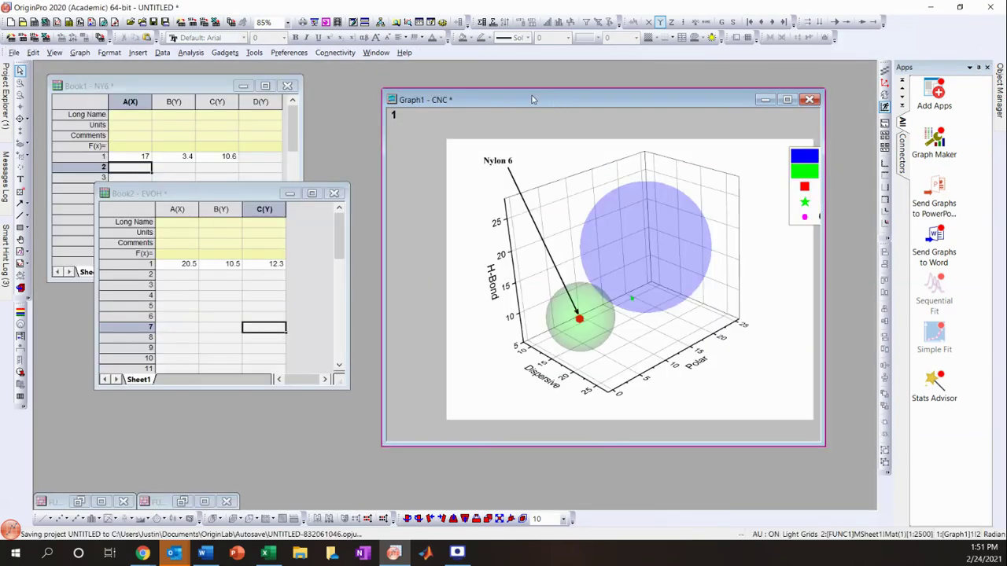